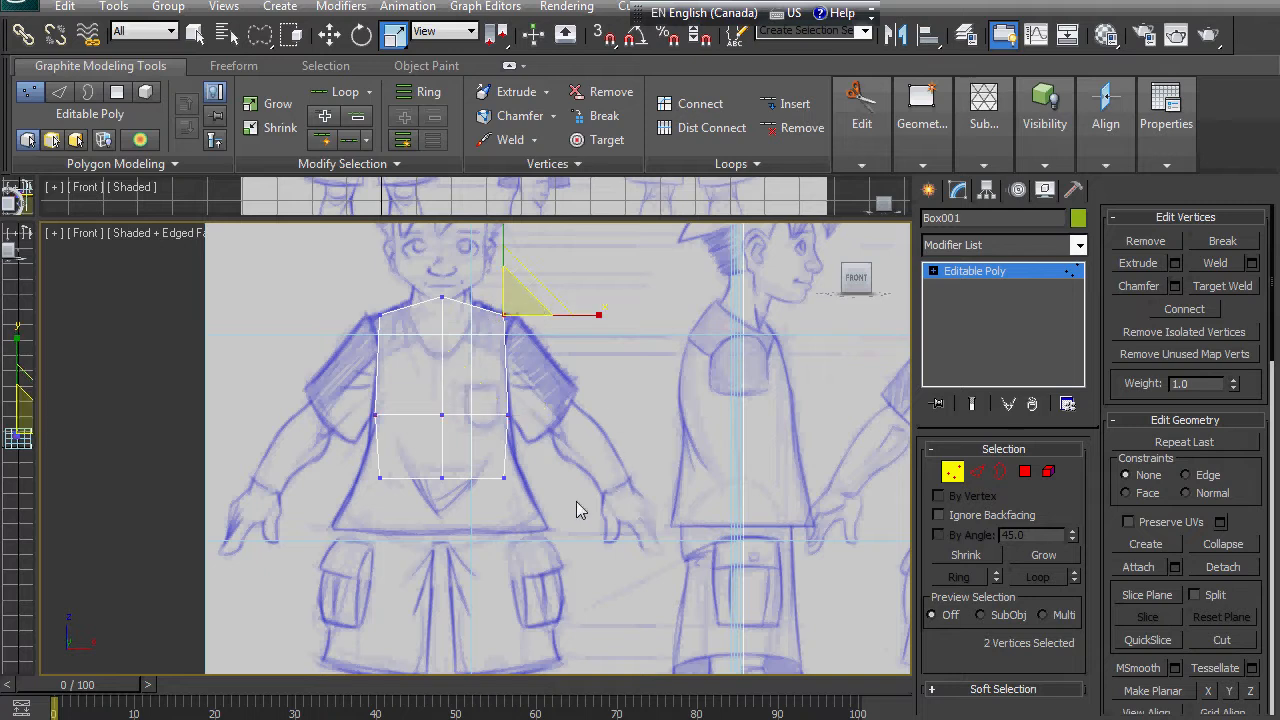
In the left view, move all of the box's vertices horizontally onto the torso of the side-view sketch.
{"action": "left_click", "coordinate": [445, 520]}
{"action": "left_click_drag", "start_coordinate": [495, 462], "coordinate": [555, 488]}
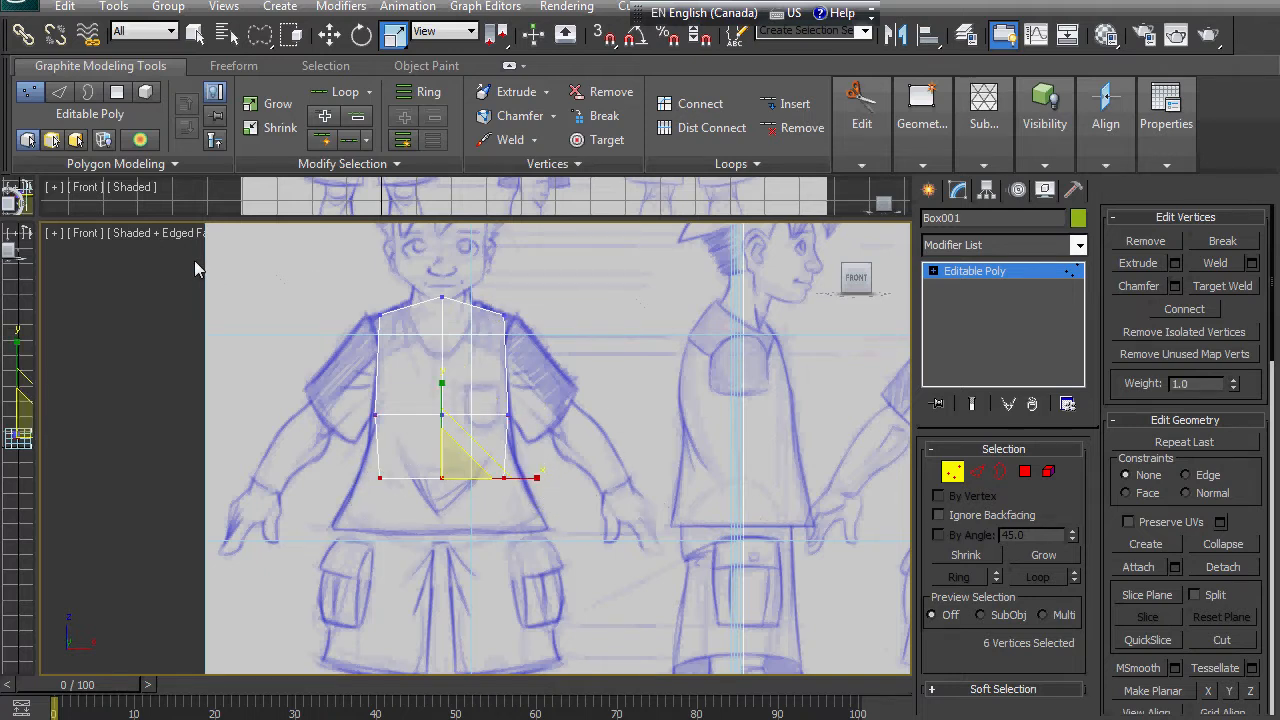
{"action": "key", "text": "l"}
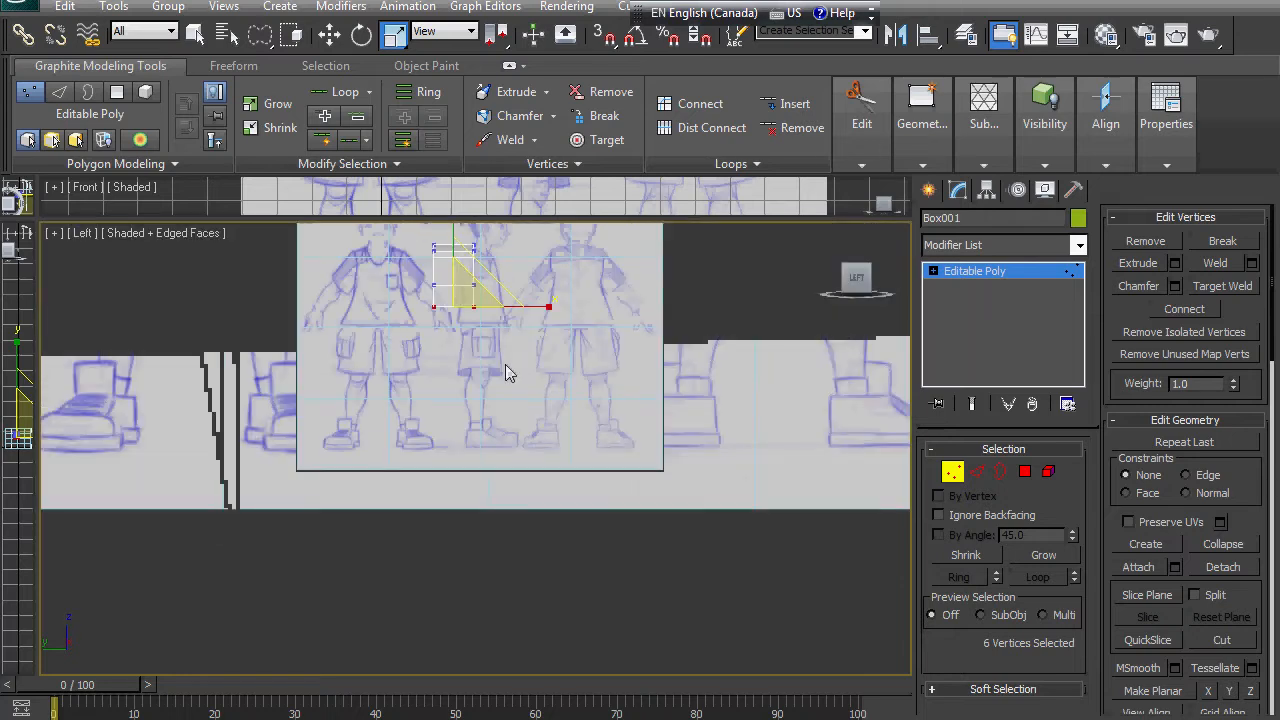
{"action": "scroll", "coordinate": [517, 355], "scroll_direction": "up", "scroll_amount": 6}
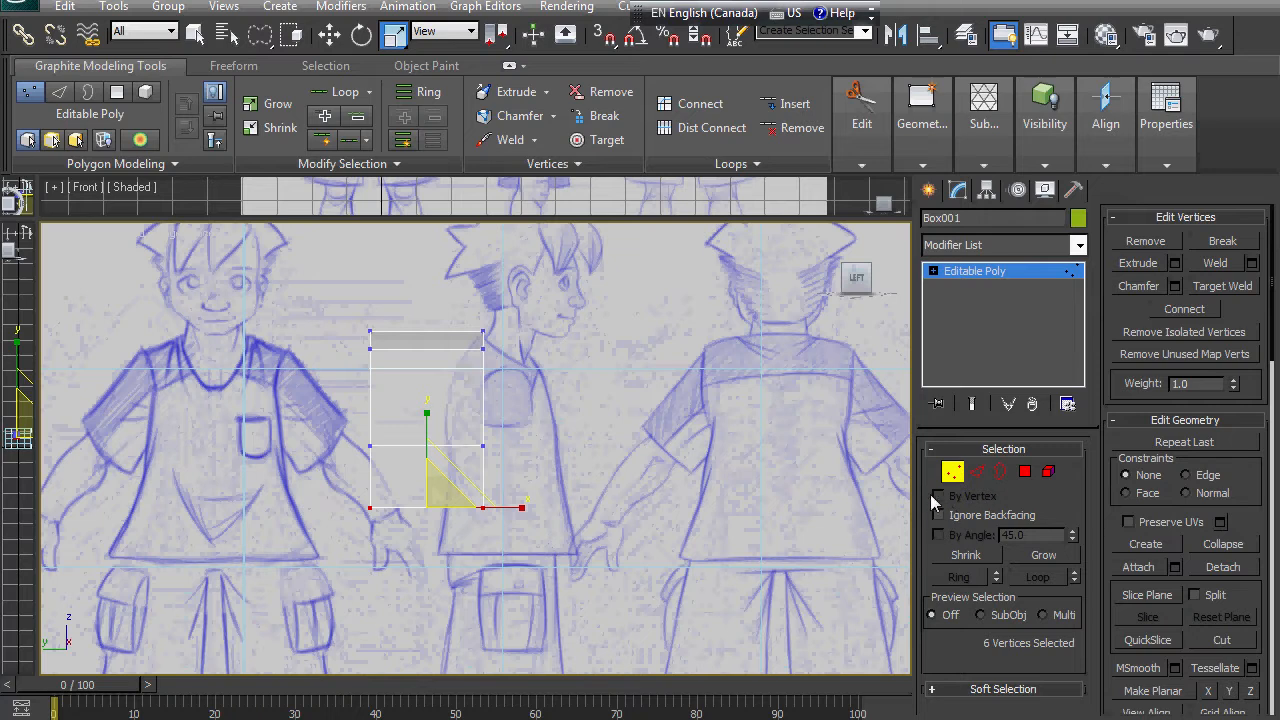
{"action": "left_click_drag", "start_coordinate": [337, 514], "coordinate": [630, 327]}
{"action": "key", "text": "w"}
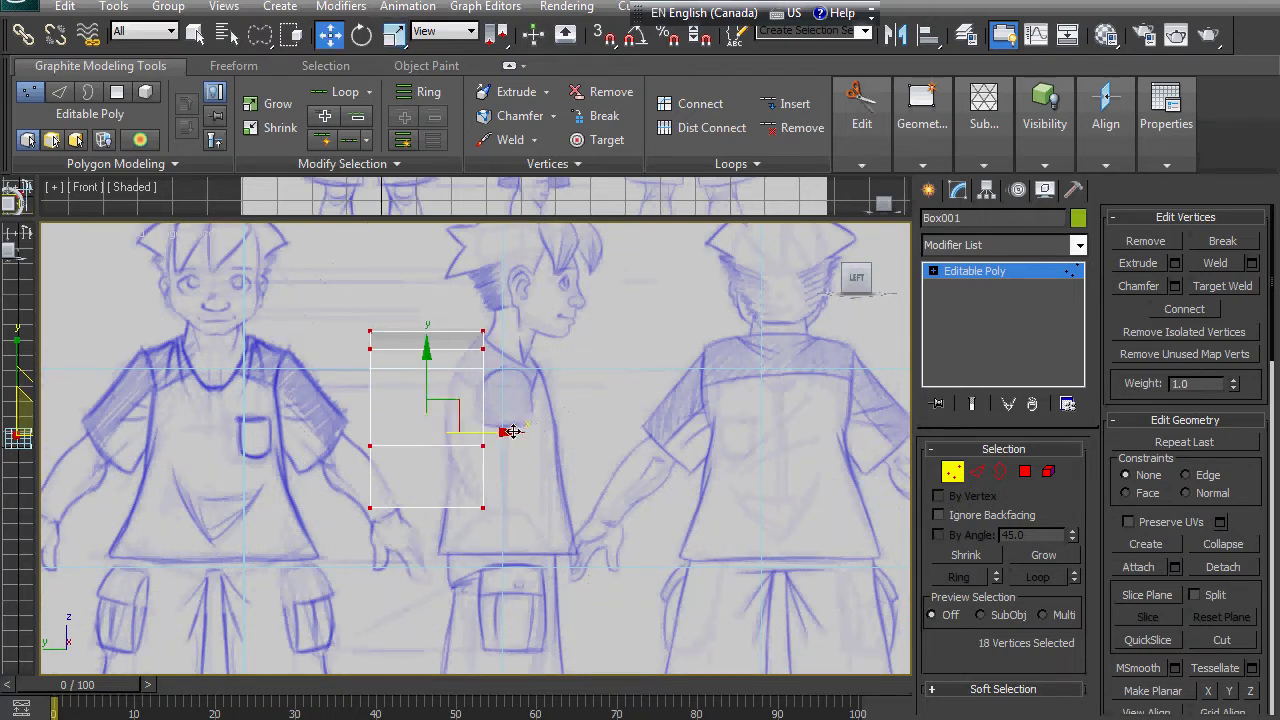
{"action": "left_click_drag", "start_coordinate": [509, 434], "coordinate": [588, 440]}
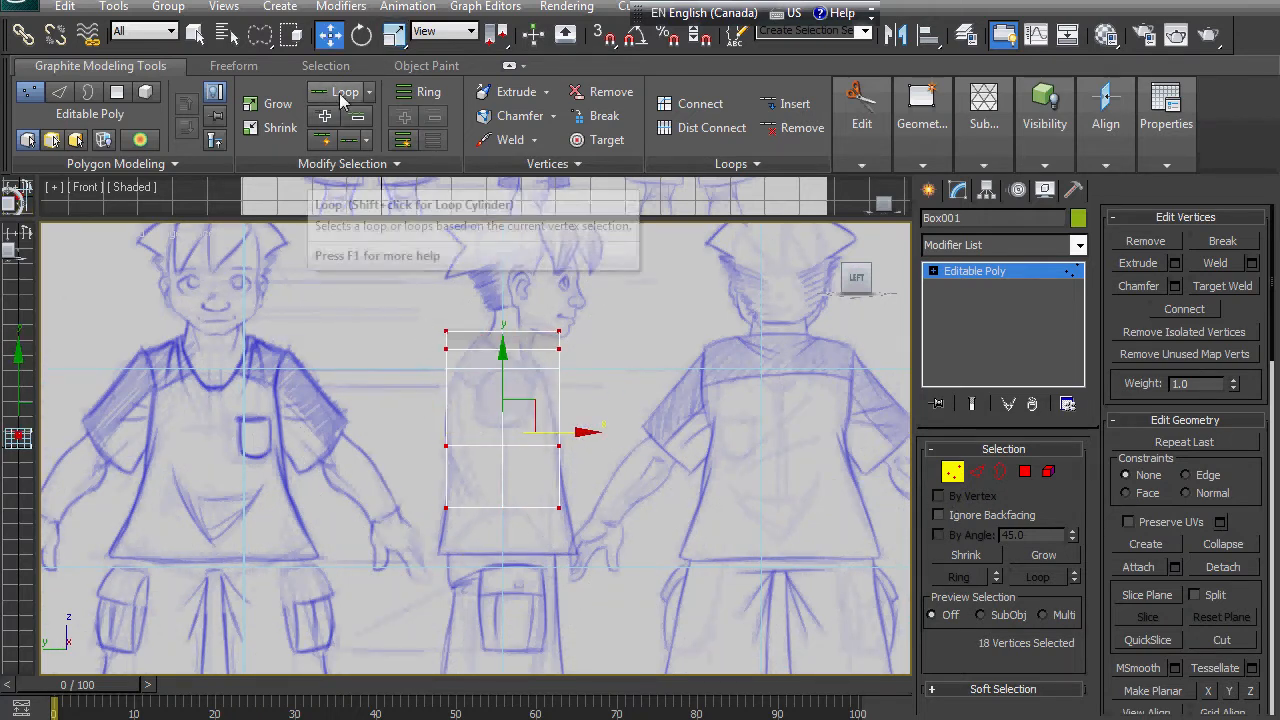
Try to insert an additional edge loop from the box's selected lengthwise edge loop.
{"action": "left_click", "coordinate": [801, 109]}
{"action": "key", "text": "ctrl+z"}
{"action": "left_click", "coordinate": [651, 318]}
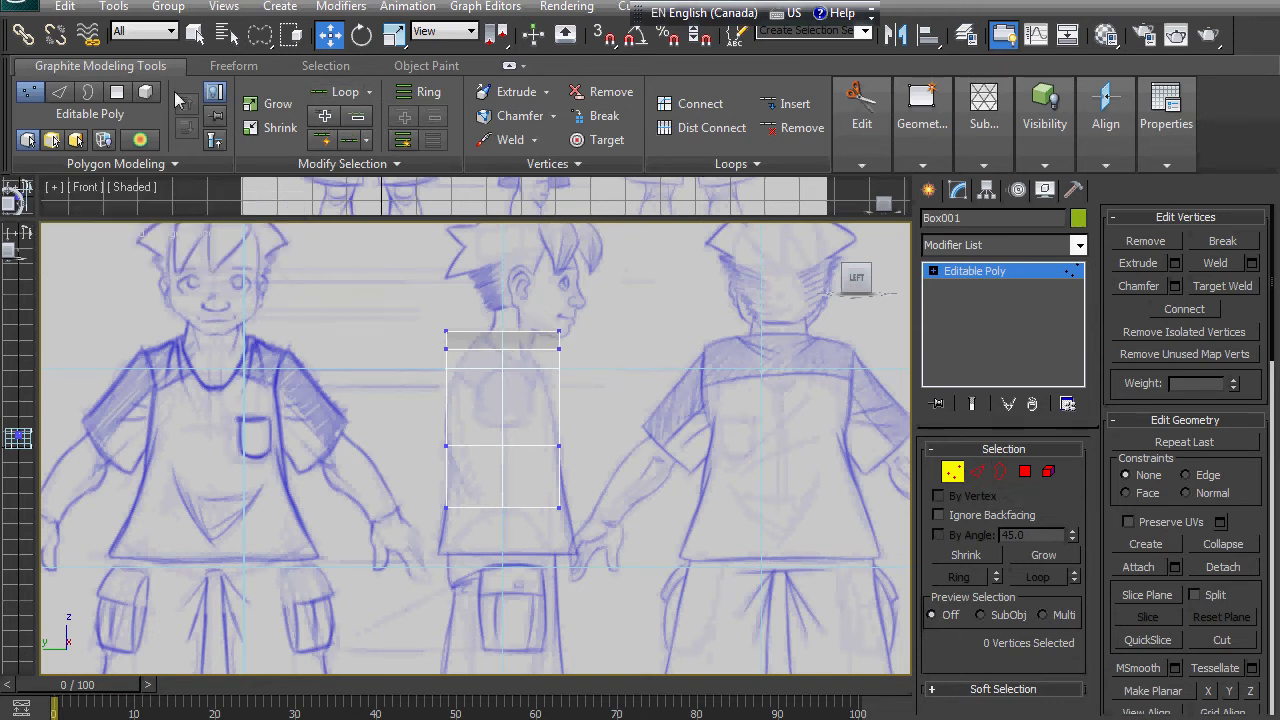
{"action": "key", "text": "5"}
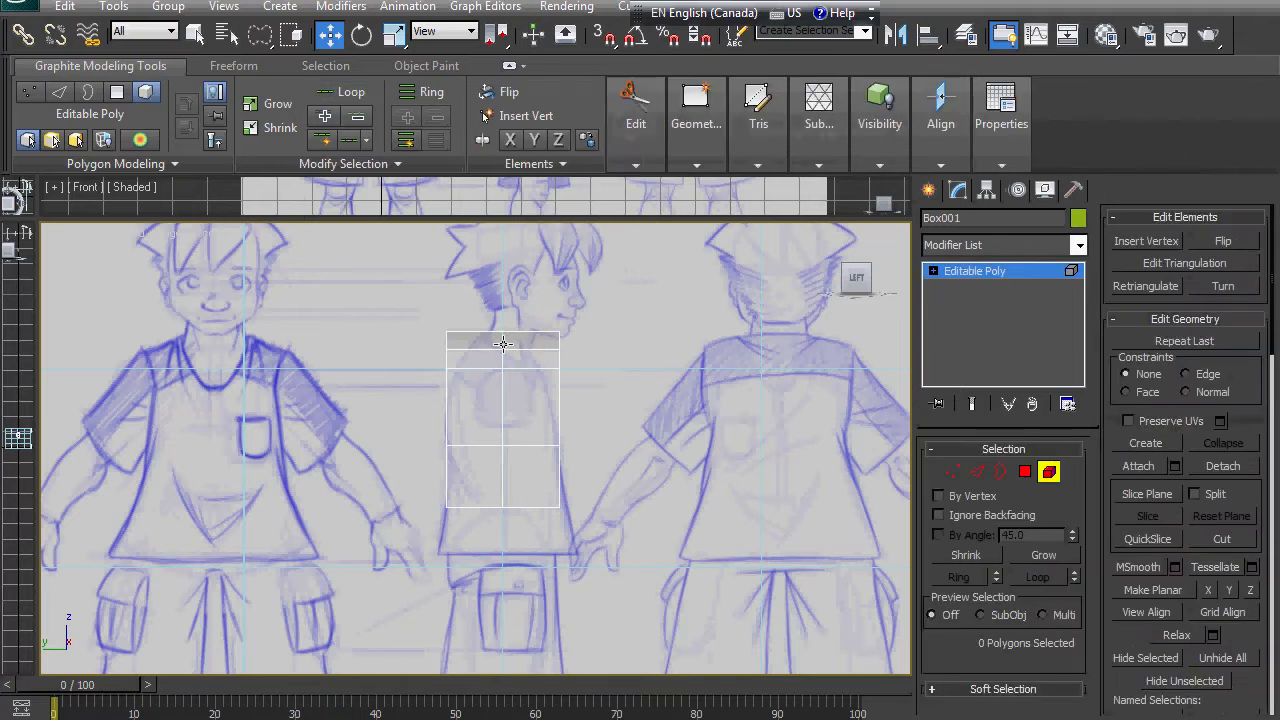
{"action": "left_click", "coordinate": [529, 449]}
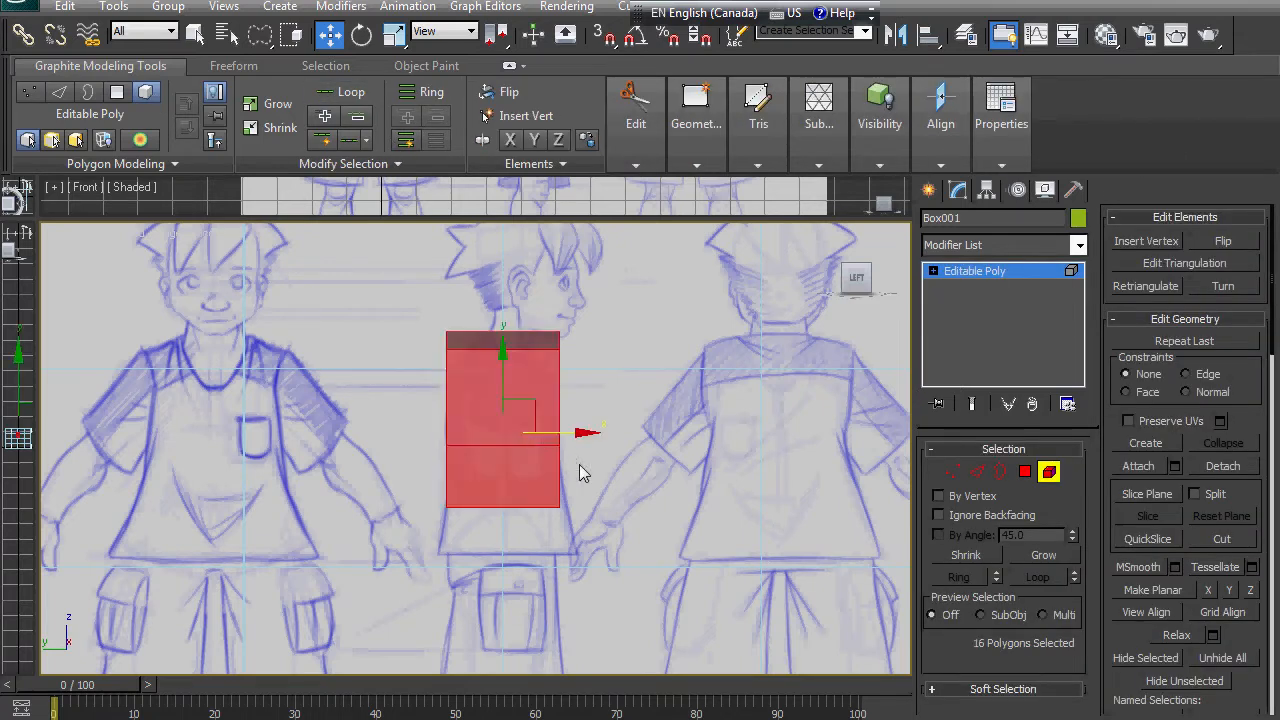
{"action": "left_click", "coordinate": [977, 471]}
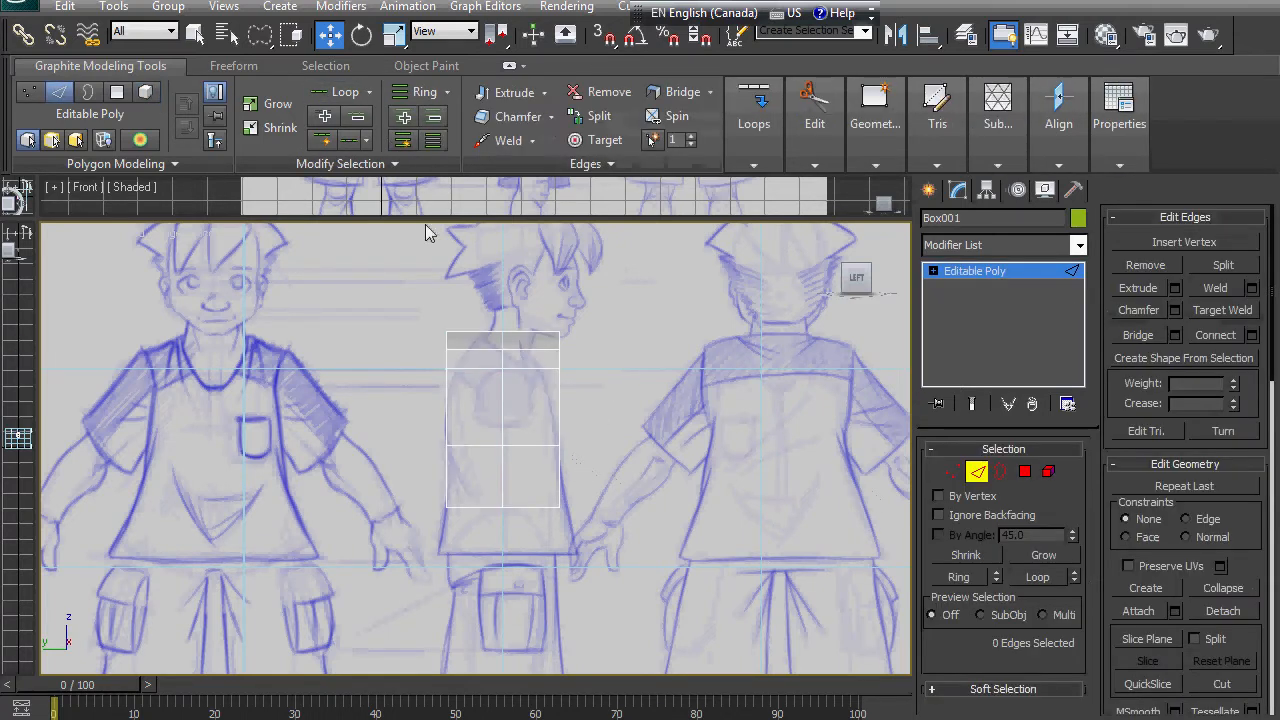
{"action": "left_click", "coordinate": [489, 342]}
{"action": "left_click", "coordinate": [342, 92]}
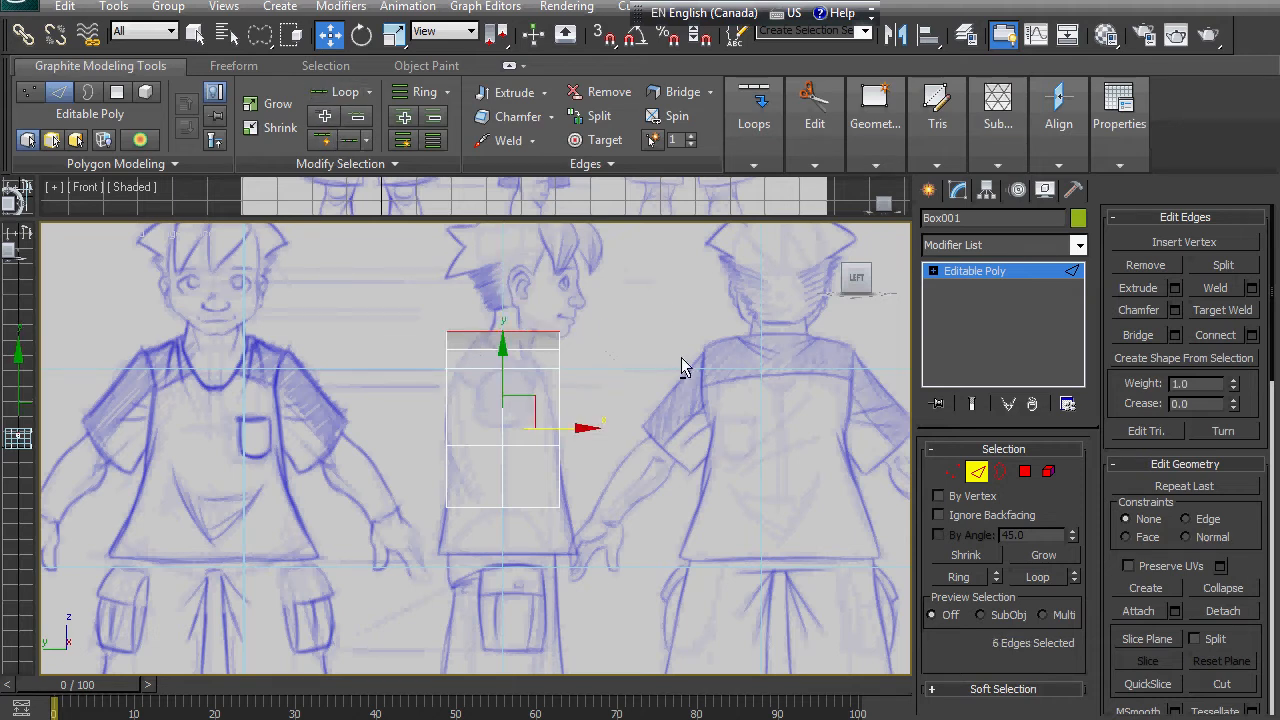
{"action": "mouse_move", "coordinate": [745, 146]}
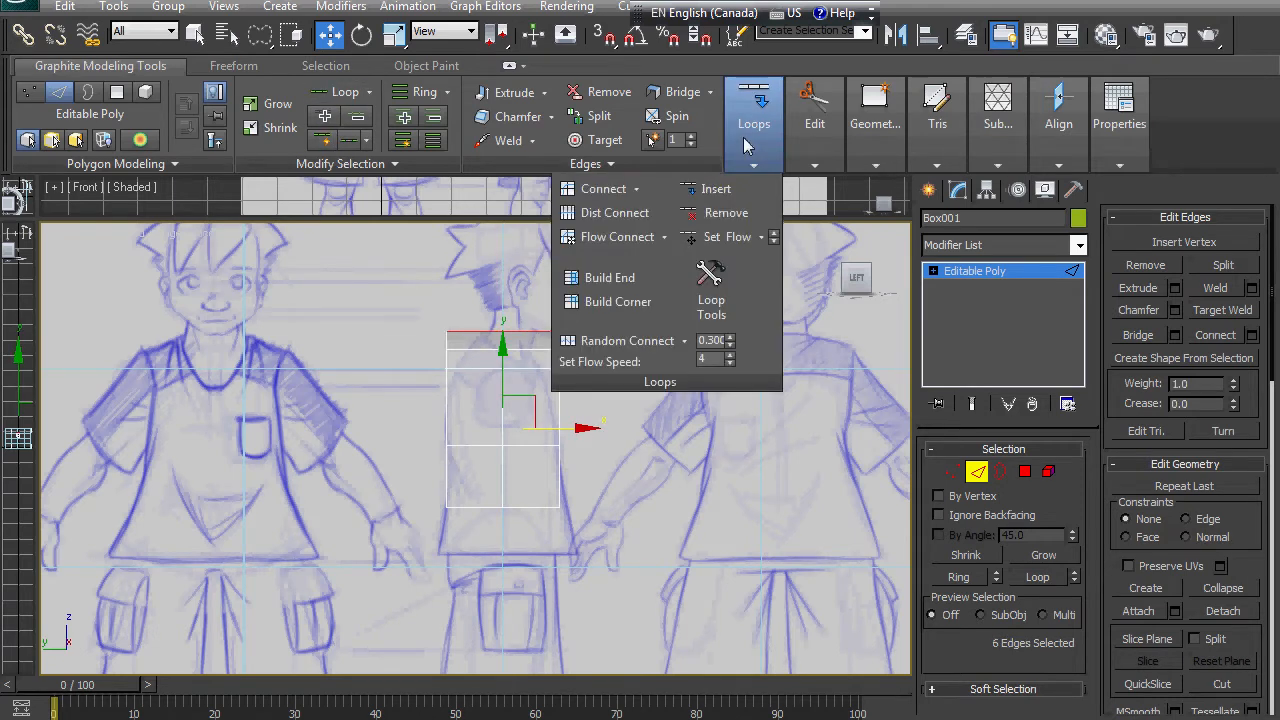
{"action": "left_click", "coordinate": [716, 189]}
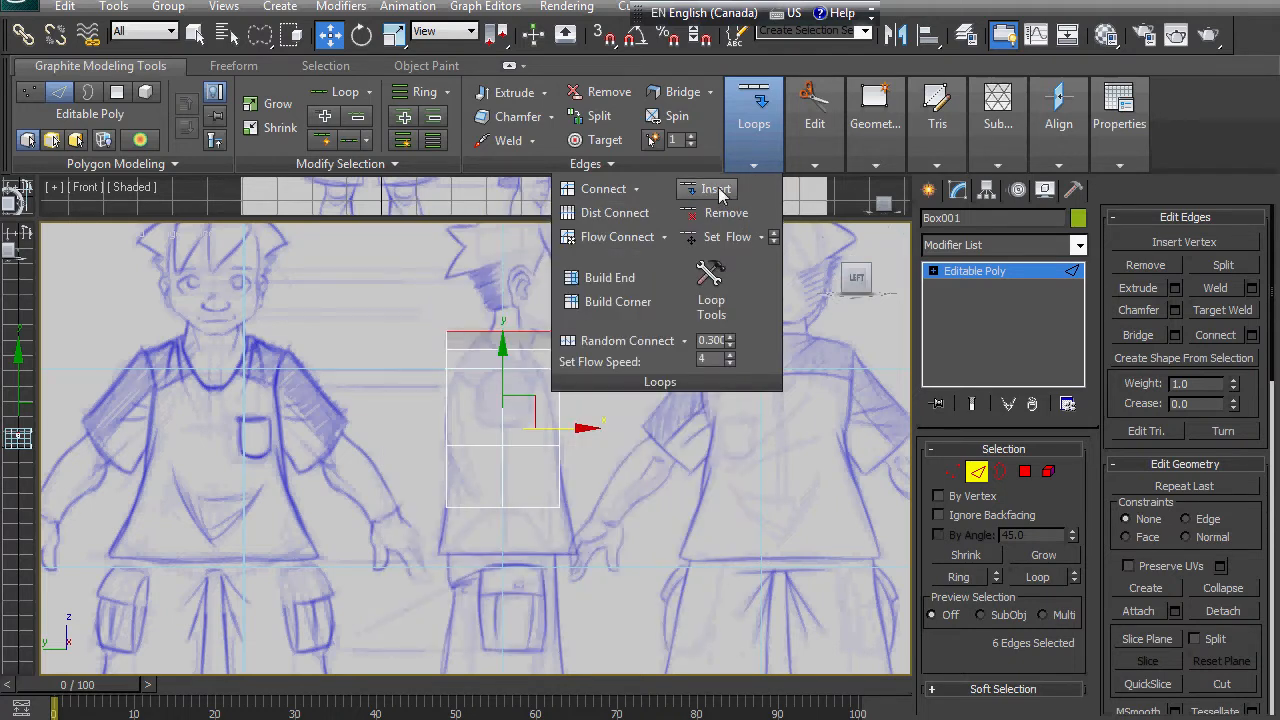
{"action": "key", "text": "BackSpace"}
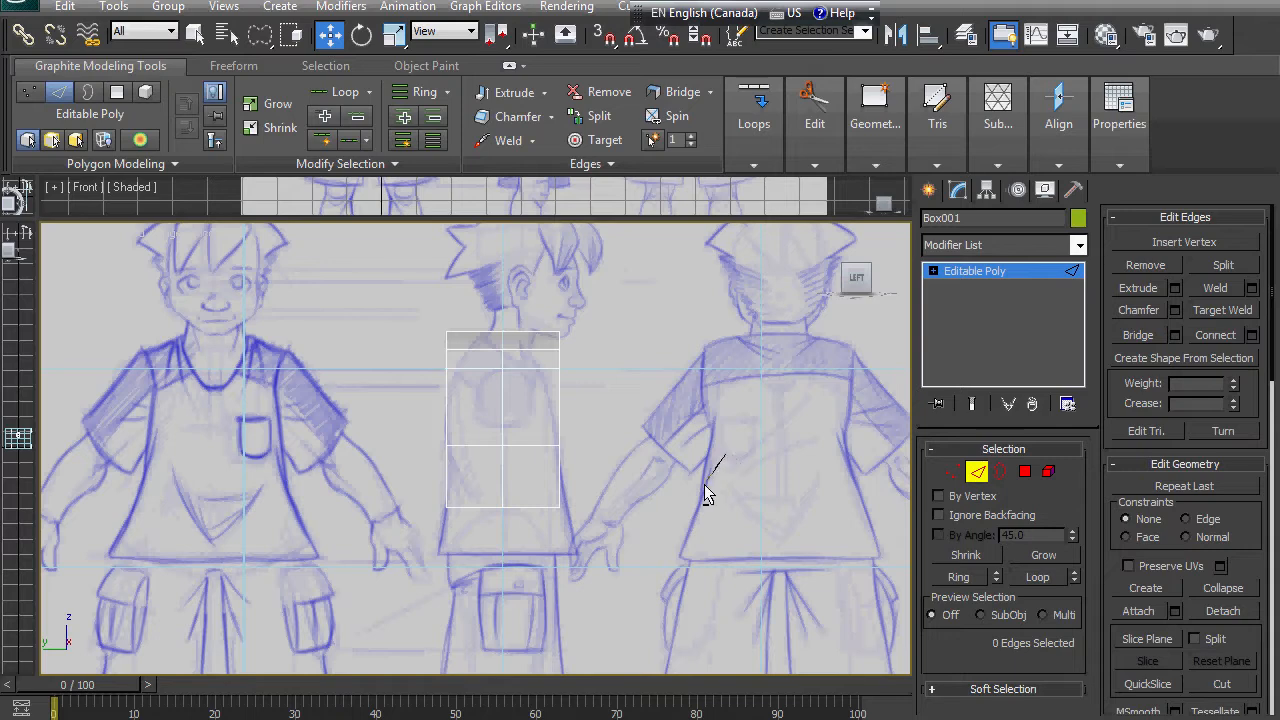
In the perspective view, add a Swift Loop around the torso box, midway between its front and back faces.
{"action": "mouse_move", "coordinate": [765, 419]}
{"action": "middle_mouse_down", "text": "alt"}
{"action": "mouse_move", "coordinate": [543, 400]}
{"action": "mouse_move", "coordinate": [632, 460]}
{"action": "middle_mouse_up", "text": "alt"}
{"action": "key", "text": "2"}
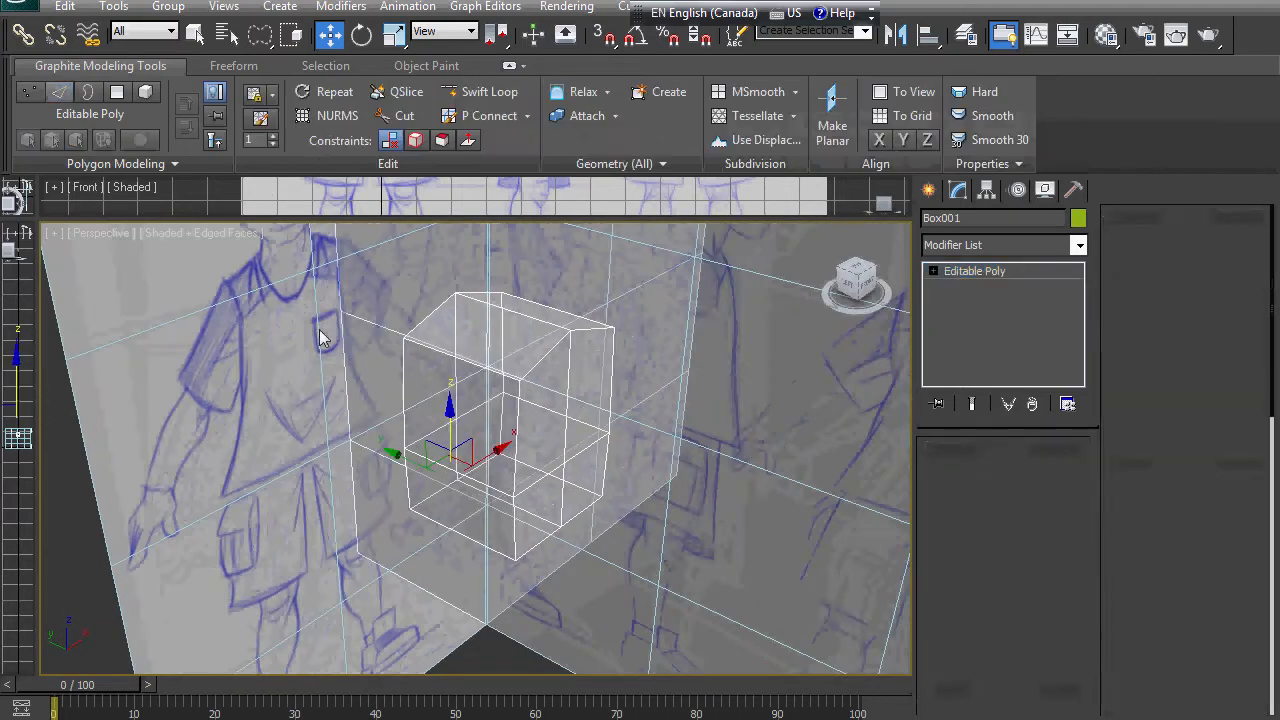
{"action": "left_click", "coordinate": [489, 91]}
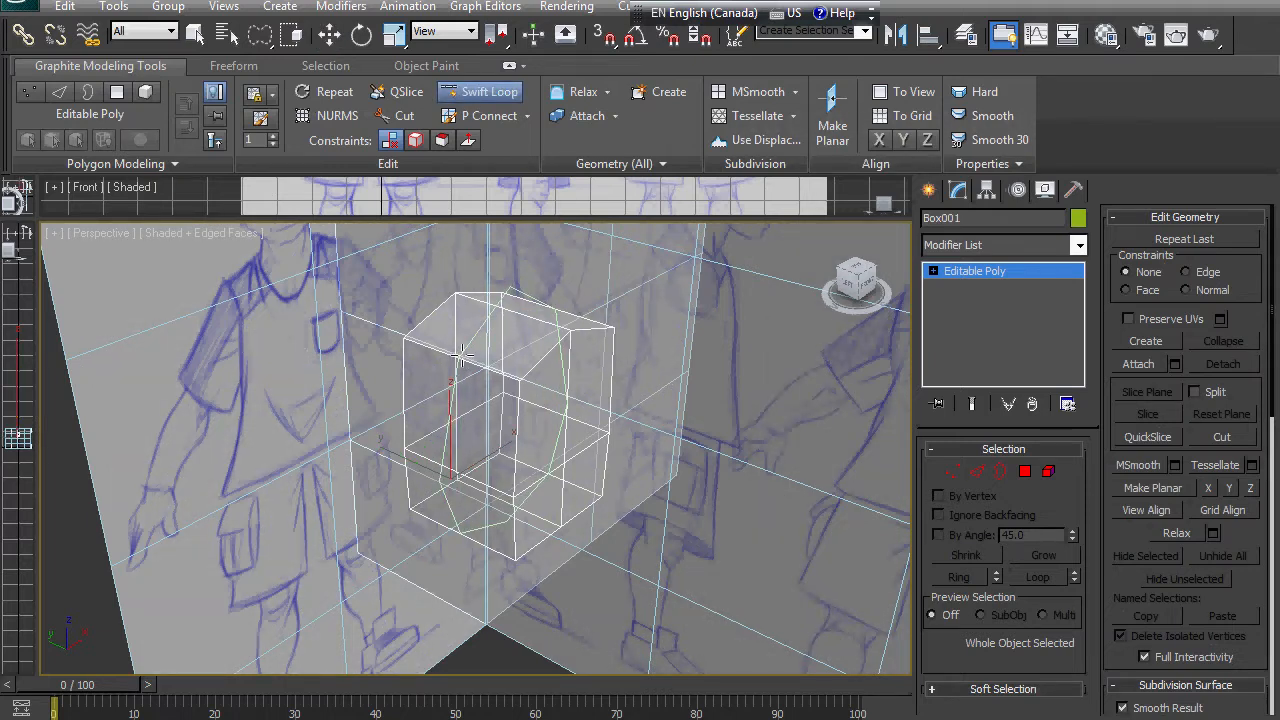
{"action": "left_click", "coordinate": [461, 356]}
{"action": "mouse_move", "coordinate": [605, 430]}
{"action": "middle_mouse_down", "text": "alt"}
{"action": "mouse_move", "coordinate": [577, 443]}
{"action": "mouse_move", "coordinate": [523, 409]}
{"action": "mouse_move", "coordinate": [629, 397]}
{"action": "mouse_move", "coordinate": [700, 370]}
{"action": "middle_mouse_up", "text": "alt"}
In the left view, reposition the top front, back and middle vertices to follow the sketched neck and shoulder slope.
{"action": "left_click", "coordinate": [857, 284]}
{"action": "middle_click_drag", "start_coordinate": [557, 385], "coordinate": [640, 509]}
{"action": "scroll", "coordinate": [638, 328], "scroll_direction": "up", "scroll_amount": 5}
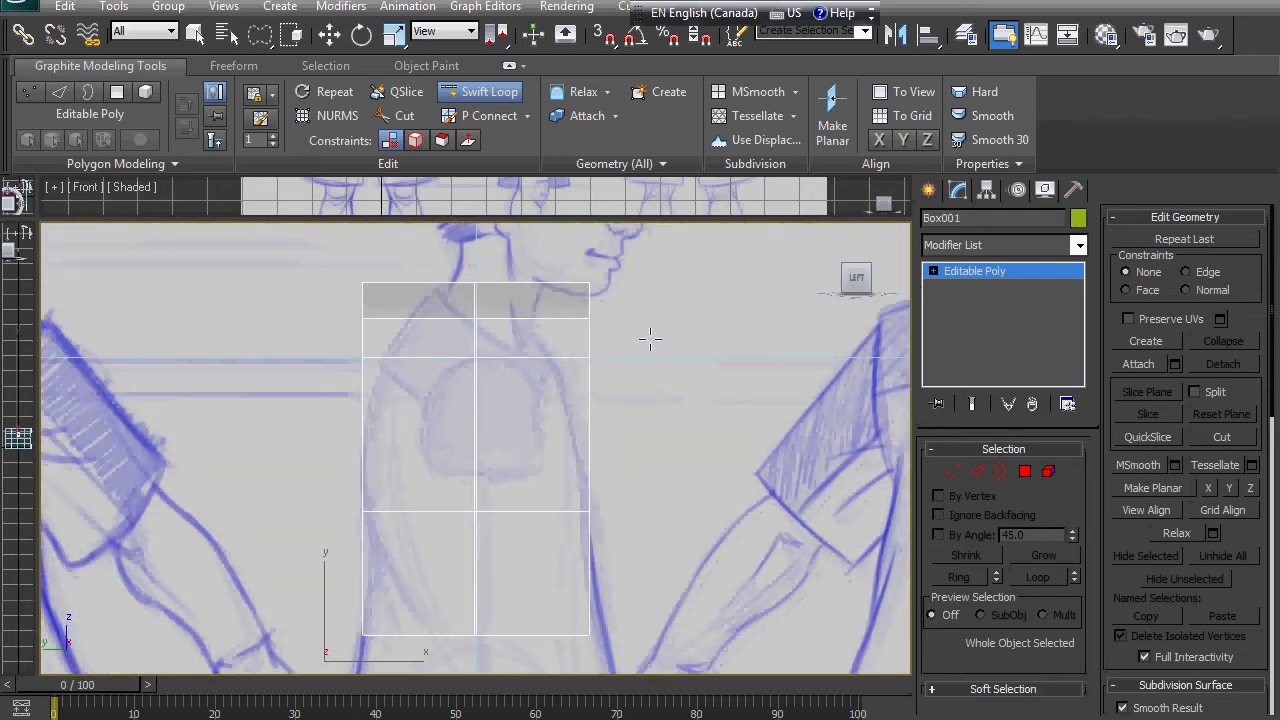
{"action": "key", "text": "w"}
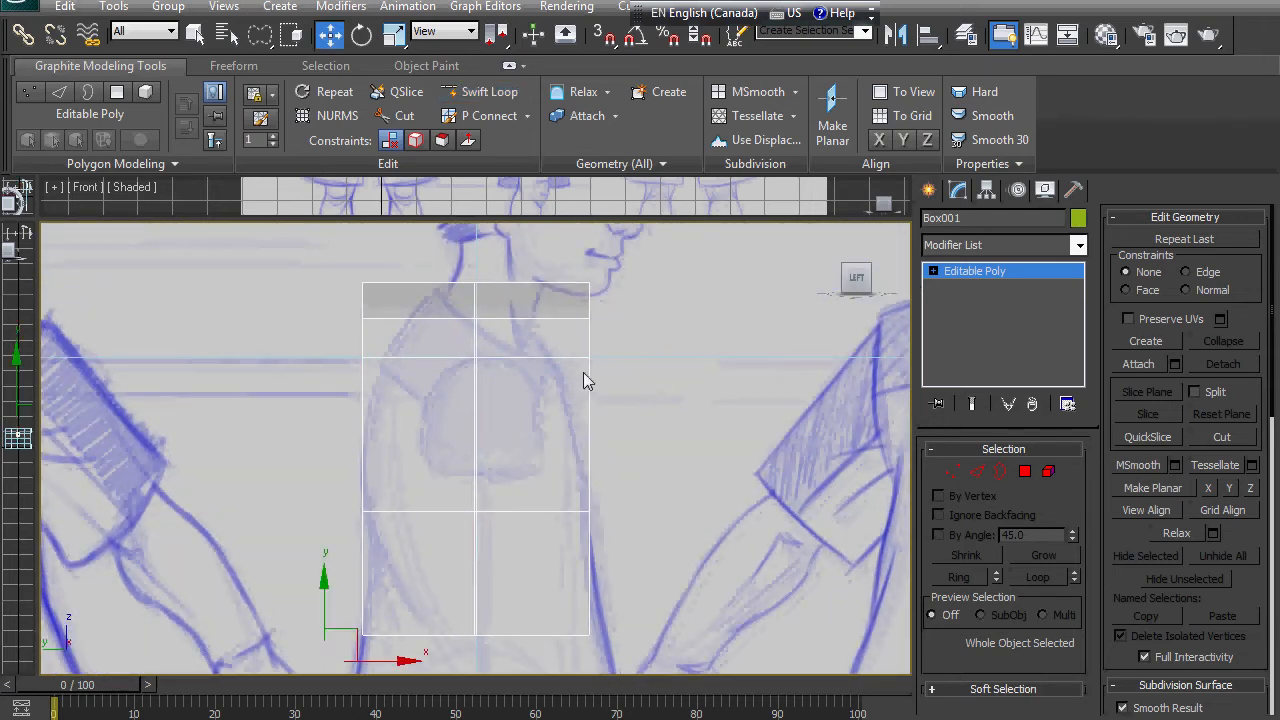
{"action": "left_click", "coordinate": [952, 471]}
{"action": "left_click_drag", "start_coordinate": [667, 265], "coordinate": [594, 416]}
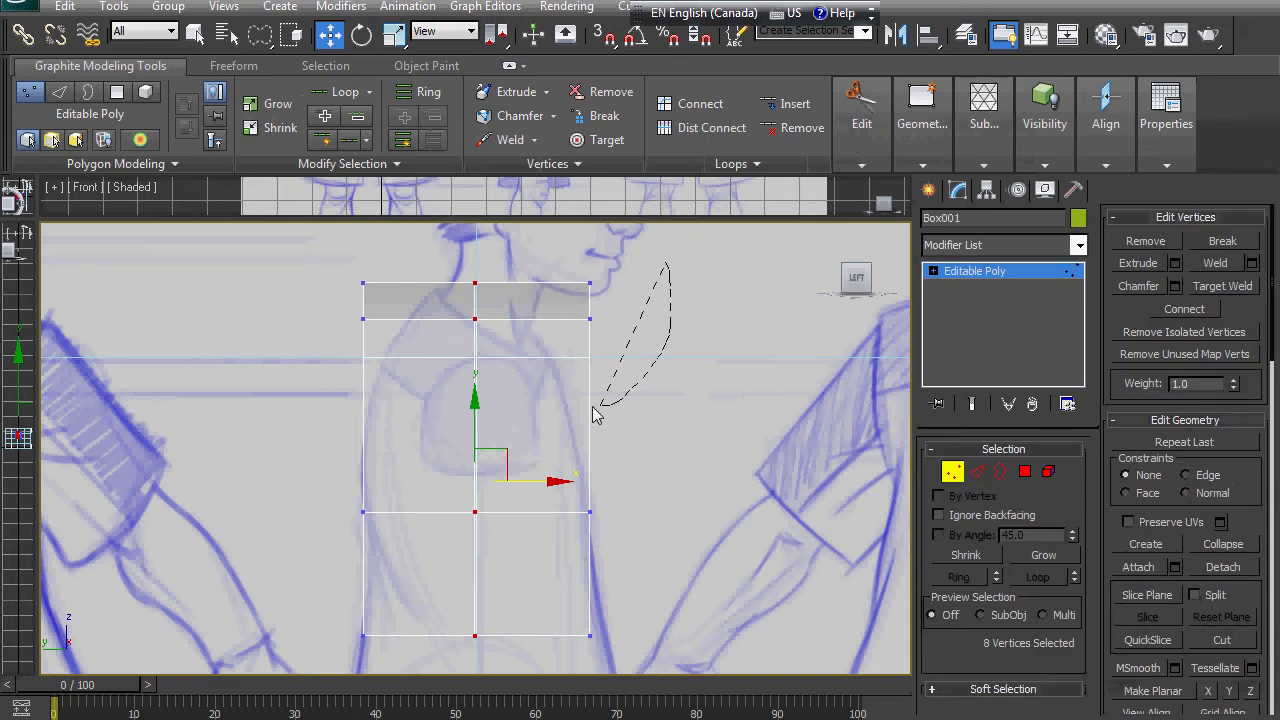
{"action": "left_click_drag", "start_coordinate": [627, 276], "coordinate": [634, 309]}
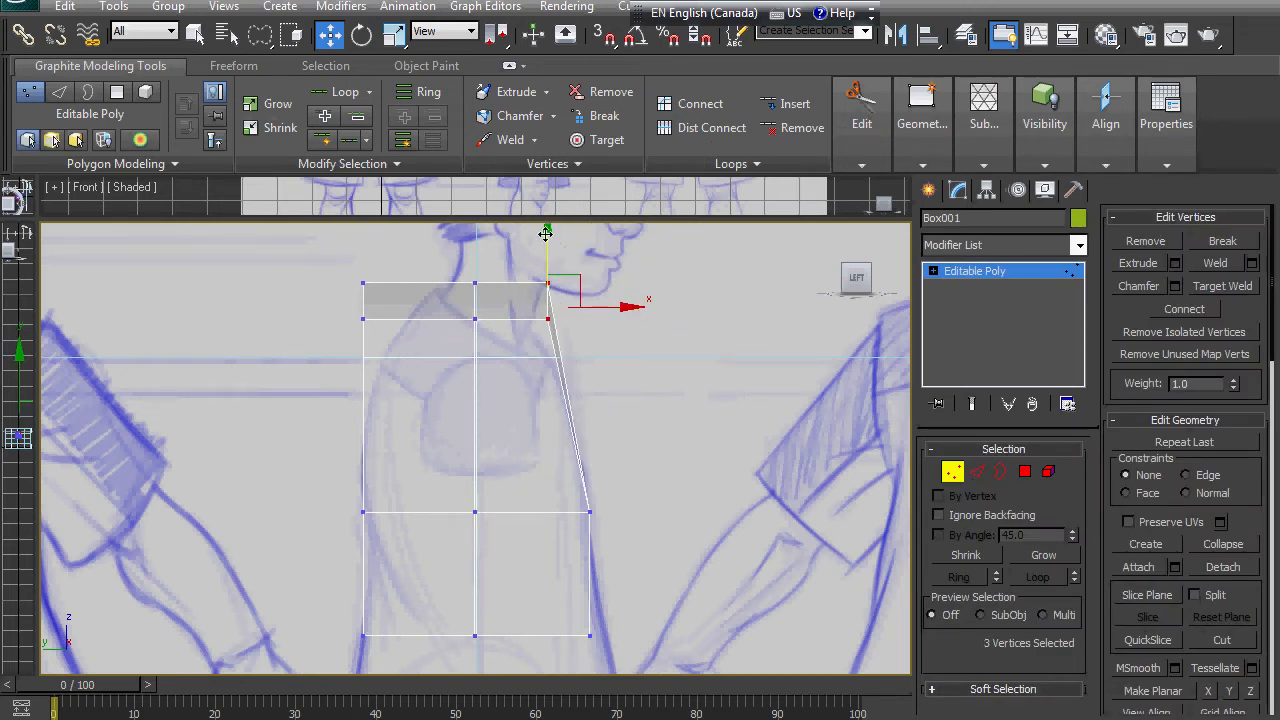
{"action": "left_click_drag", "start_coordinate": [545, 233], "coordinate": [543, 277]}
{"action": "left_click_drag", "start_coordinate": [629, 349], "coordinate": [609, 348]}
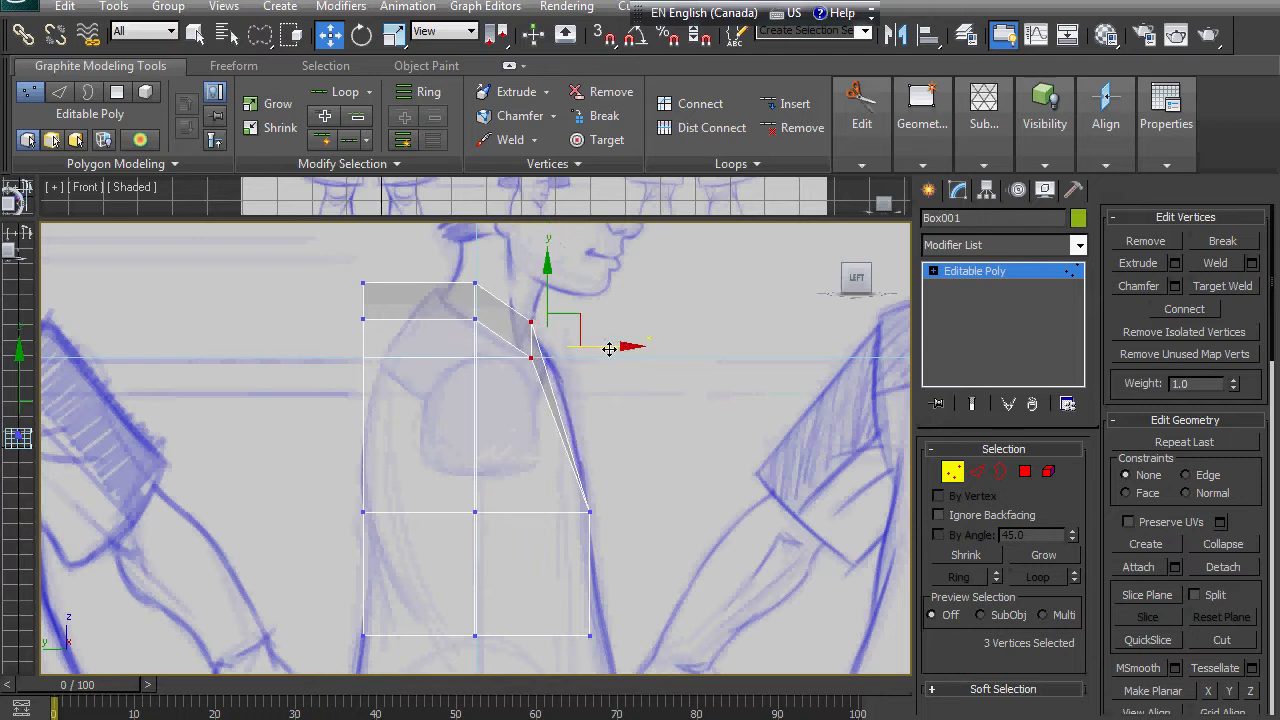
{"action": "mouse_move", "coordinate": [395, 345]}
{"action": "left_mouse_down"}
{"action": "mouse_move", "coordinate": [417, 329]}
{"action": "mouse_move", "coordinate": [313, 303]}
{"action": "left_mouse_up"}
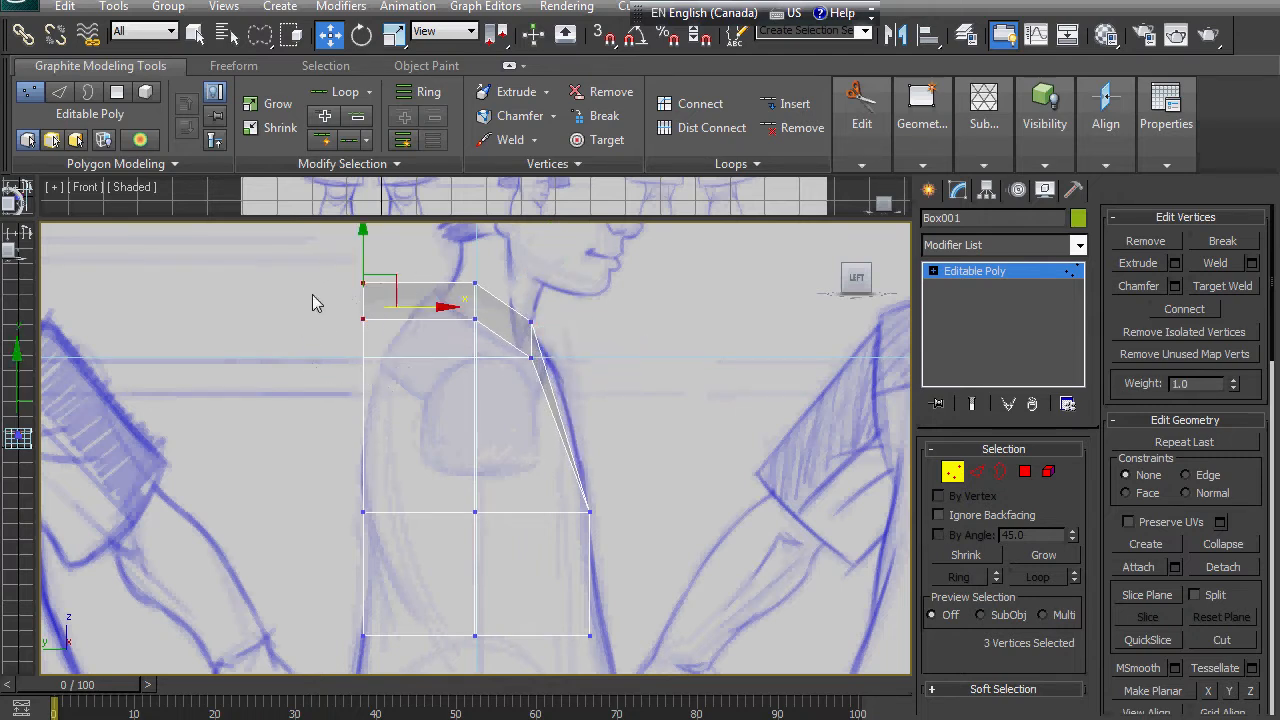
{"action": "mouse_move", "coordinate": [434, 312]}
{"action": "left_mouse_down"}
{"action": "mouse_move", "coordinate": [501, 317]}
{"action": "mouse_move", "coordinate": [469, 286]}
{"action": "mouse_move", "coordinate": [495, 259]}
{"action": "mouse_move", "coordinate": [501, 303]}
{"action": "left_mouse_up"}
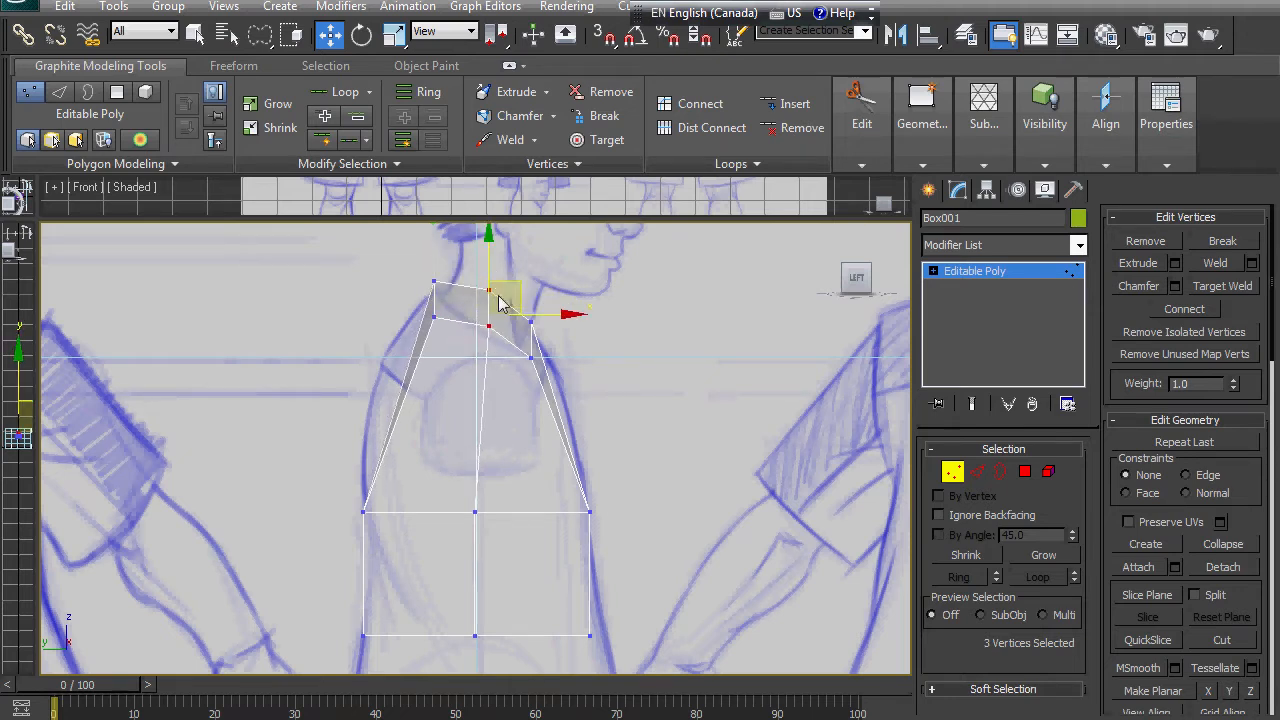
Add a horizontal Swift Loop around the chest, between the shoulder vertices and the row below them.
{"action": "left_click", "coordinate": [32, 93]}
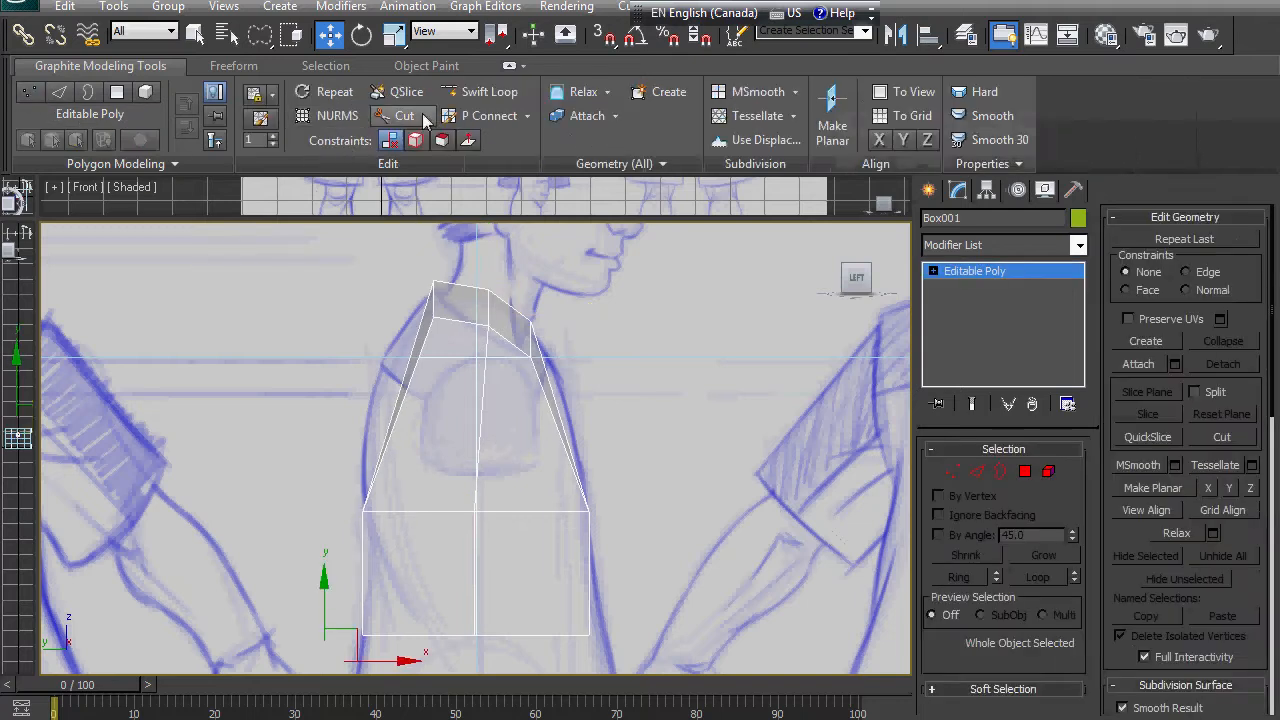
{"action": "left_click", "coordinate": [472, 95]}
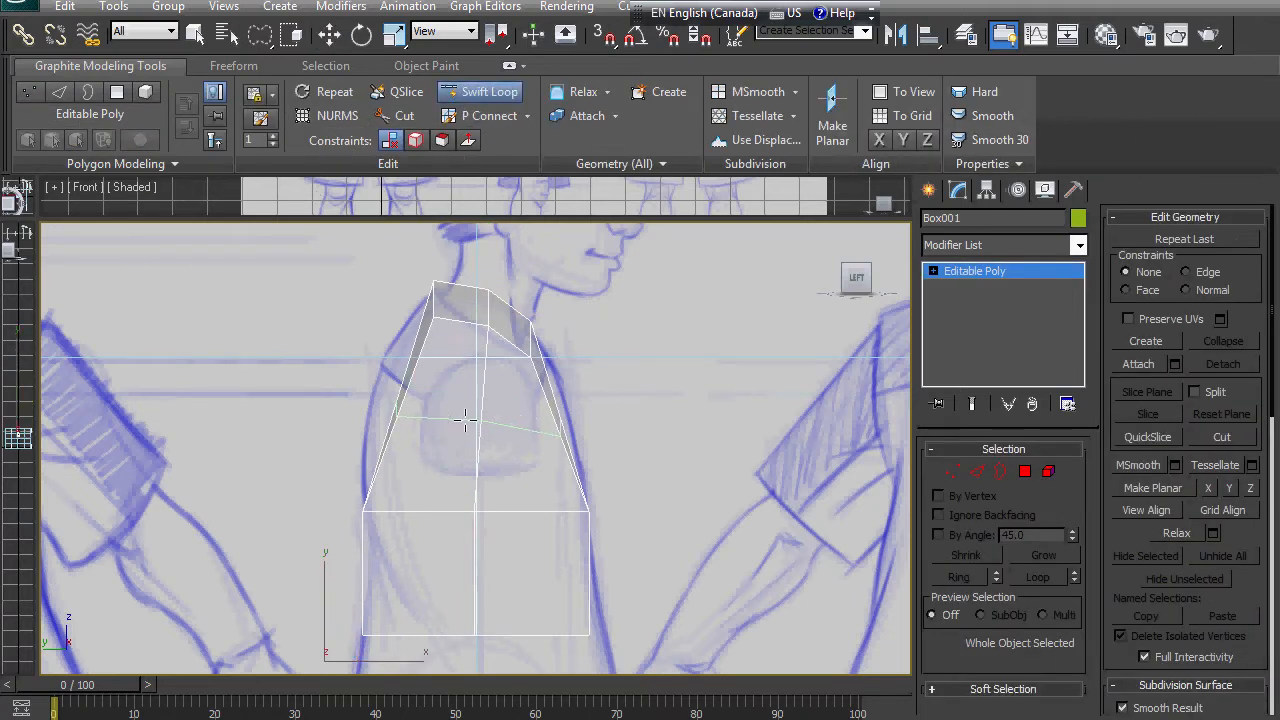
{"action": "left_click", "coordinate": [952, 471]}
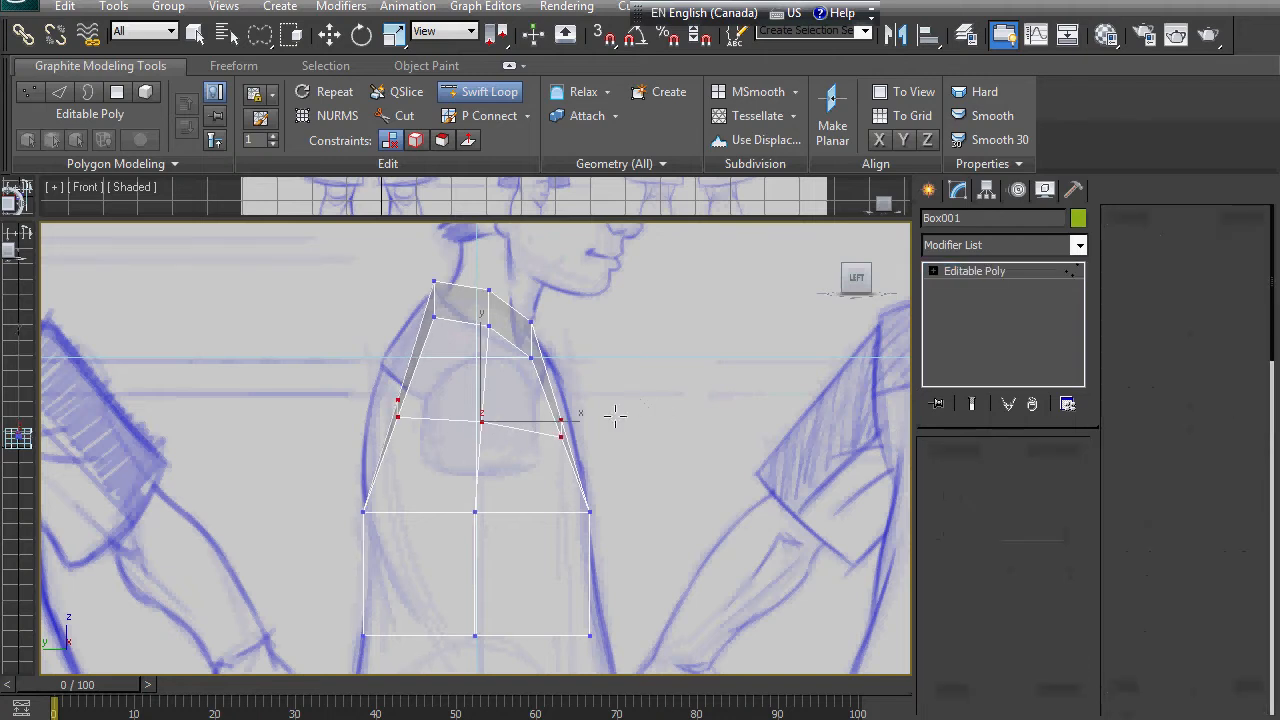
{"action": "left_click", "coordinate": [540, 452]}
{"action": "key", "text": "ctrl+z"}
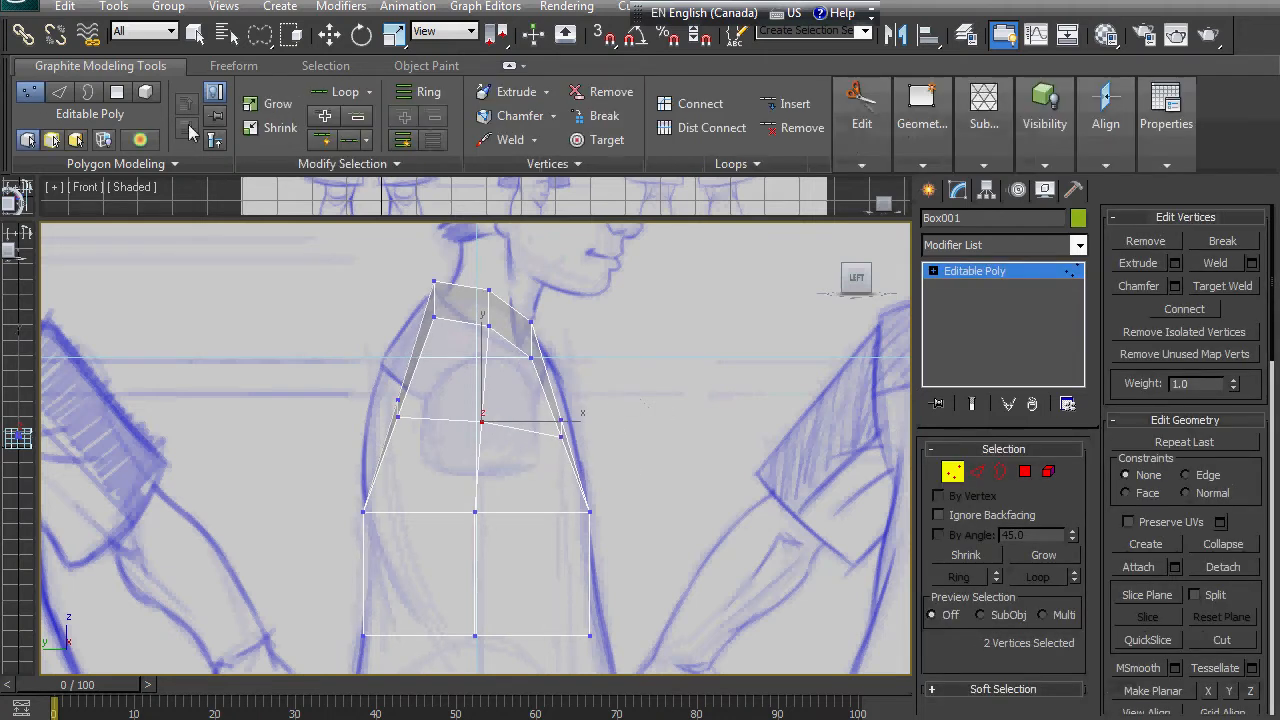
Move the new loop's front and back vertices out to the sketched chest and back, and lower the outer mid-shoulder vertices.
{"action": "key", "text": "w"}
{"action": "left_click_drag", "start_coordinate": [548, 412], "coordinate": [560, 412]}
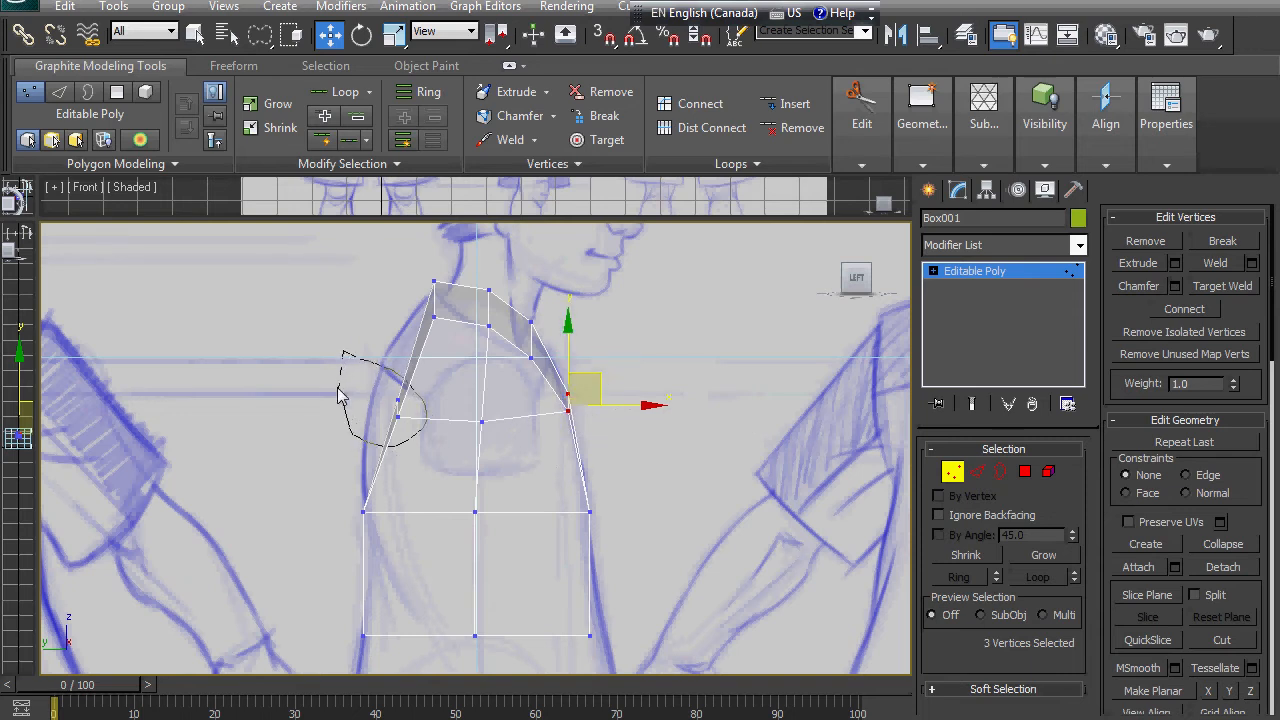
{"action": "left_click_drag", "start_coordinate": [338, 389], "coordinate": [341, 375]}
{"action": "left_click_drag", "start_coordinate": [426, 385], "coordinate": [407, 351]}
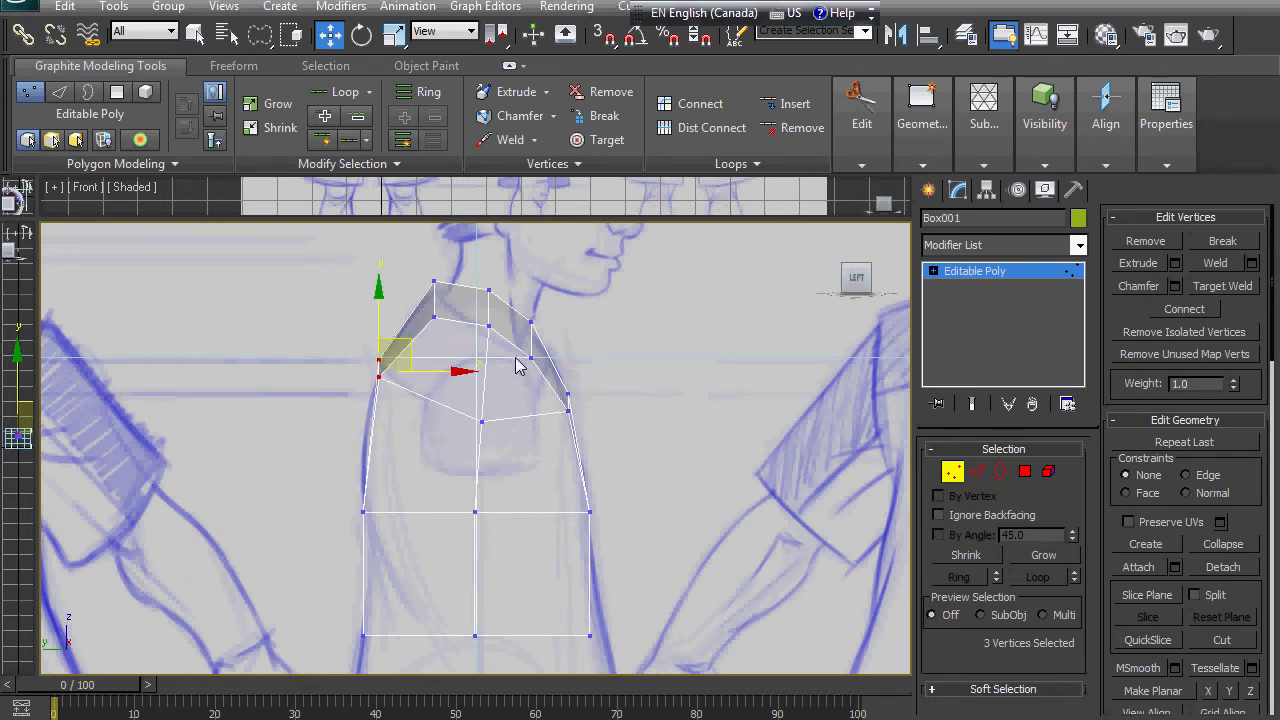
{"action": "mouse_move", "coordinate": [490, 313]}
{"action": "left_mouse_down"}
{"action": "mouse_move", "coordinate": [500, 329]}
{"action": "mouse_move", "coordinate": [515, 323]}
{"action": "left_mouse_up"}
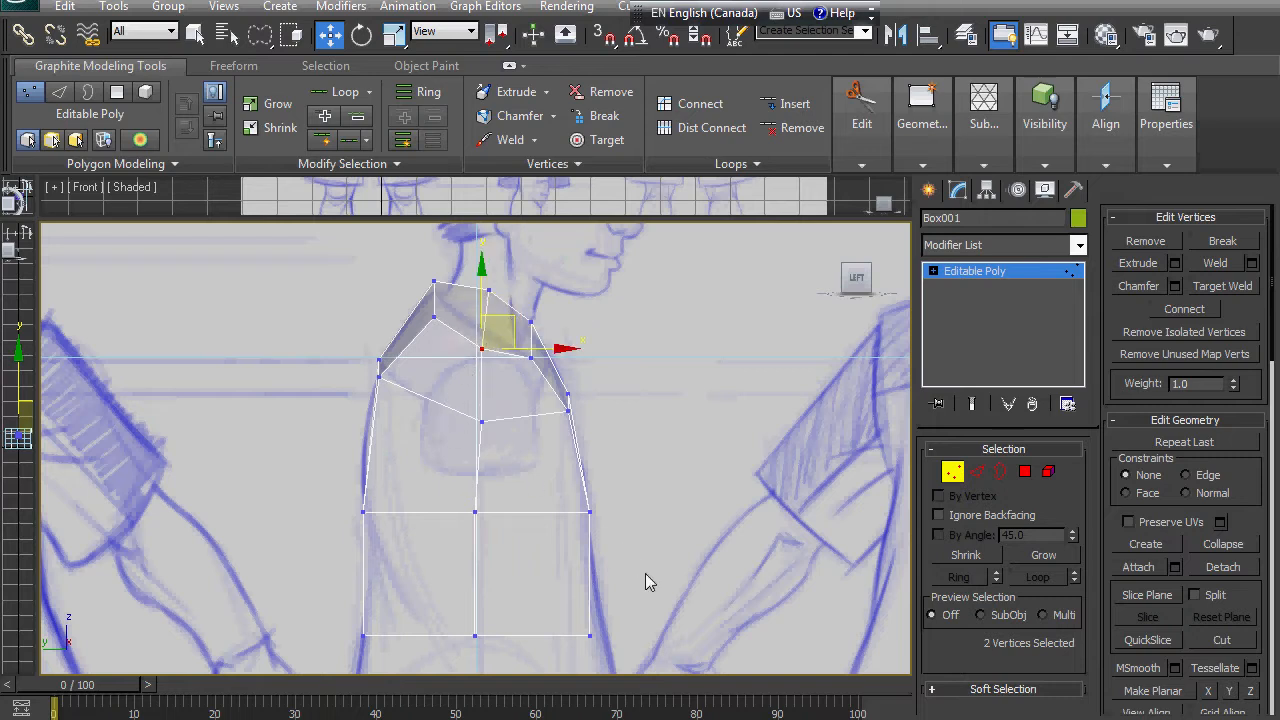
Pull the front vertices of the shoulder, chest and waist rows slightly inside the sketched shirt outline.
{"action": "mouse_move", "coordinate": [639, 520]}
{"action": "left_mouse_down"}
{"action": "mouse_move", "coordinate": [572, 552]}
{"action": "mouse_move", "coordinate": [655, 515]}
{"action": "left_mouse_up"}
{"action": "mouse_move", "coordinate": [612, 372]}
{"action": "left_mouse_down"}
{"action": "mouse_move", "coordinate": [630, 365]}
{"action": "mouse_move", "coordinate": [640, 403]}
{"action": "left_mouse_up"}
{"action": "left_click_drag", "start_coordinate": [530, 316], "coordinate": [538, 311]}
{"action": "left_click_drag", "start_coordinate": [555, 318], "coordinate": [547, 326]}
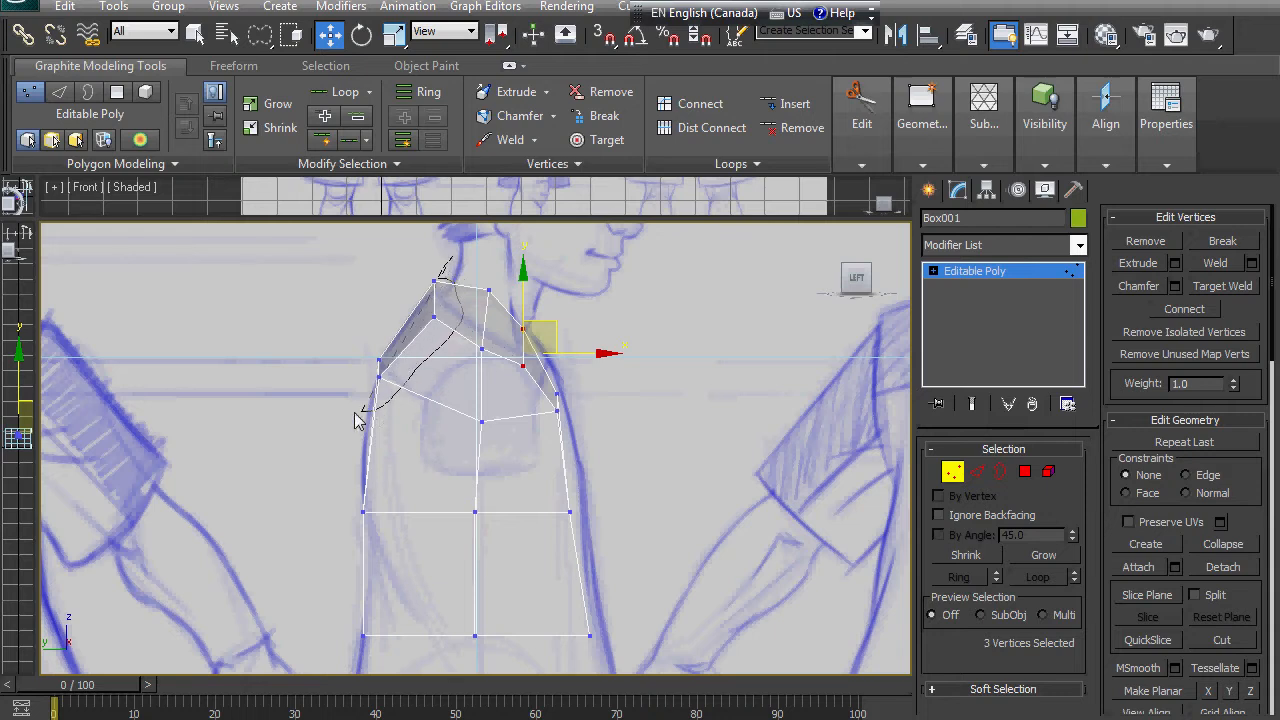
Bring the back vertices of the upper torso and waist row inward, and lower the waist row's middle side vertices.
{"action": "left_click_drag", "start_coordinate": [355, 412], "coordinate": [391, 257]}
{"action": "left_click_drag", "start_coordinate": [434, 303], "coordinate": [445, 315]}
{"action": "mouse_move", "coordinate": [415, 557]}
{"action": "left_mouse_down"}
{"action": "mouse_move", "coordinate": [346, 527]}
{"action": "mouse_move", "coordinate": [412, 552]}
{"action": "mouse_move", "coordinate": [444, 515]}
{"action": "left_mouse_up"}
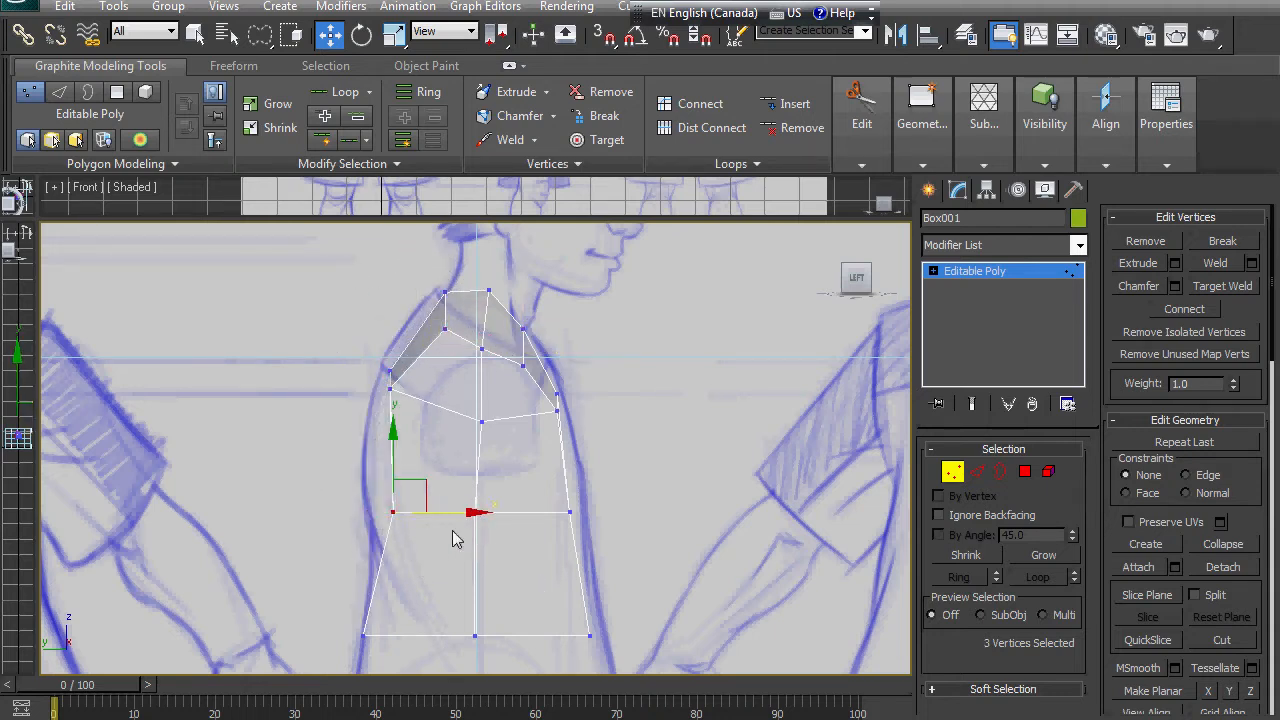
{"action": "mouse_move", "coordinate": [513, 553]}
{"action": "left_mouse_down"}
{"action": "mouse_move", "coordinate": [491, 491]}
{"action": "mouse_move", "coordinate": [491, 523]}
{"action": "left_mouse_up"}
Narrow the torso's bottom row by moving its back and middle vertices forward and its front vertices backward.
{"action": "middle_click_drag", "start_coordinate": [563, 588], "coordinate": [532, 508]}
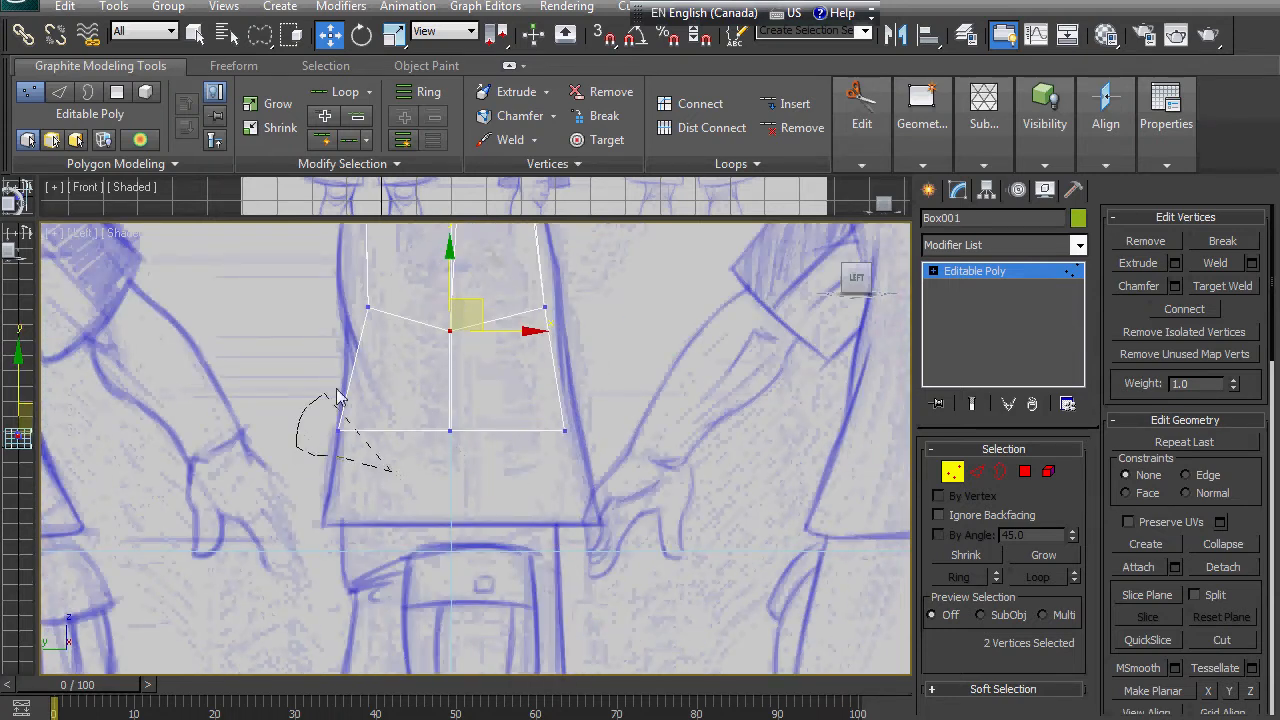
{"action": "left_click_drag", "start_coordinate": [337, 390], "coordinate": [366, 402]}
{"action": "left_click_drag", "start_coordinate": [427, 432], "coordinate": [500, 424]}
{"action": "mouse_move", "coordinate": [482, 479]}
{"action": "left_mouse_down"}
{"action": "mouse_move", "coordinate": [423, 461]}
{"action": "mouse_move", "coordinate": [493, 471]}
{"action": "left_mouse_up"}
{"action": "left_click", "coordinate": [564, 430]}
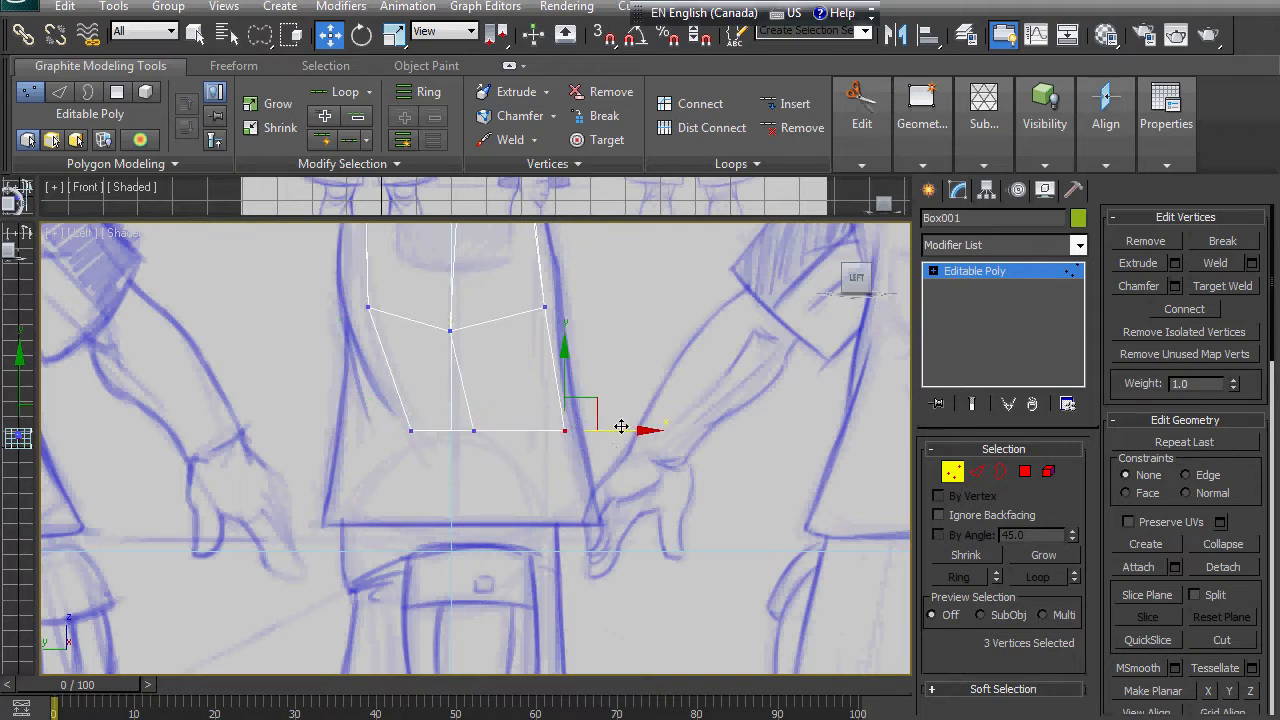
{"action": "left_click_drag", "start_coordinate": [620, 424], "coordinate": [598, 435]}
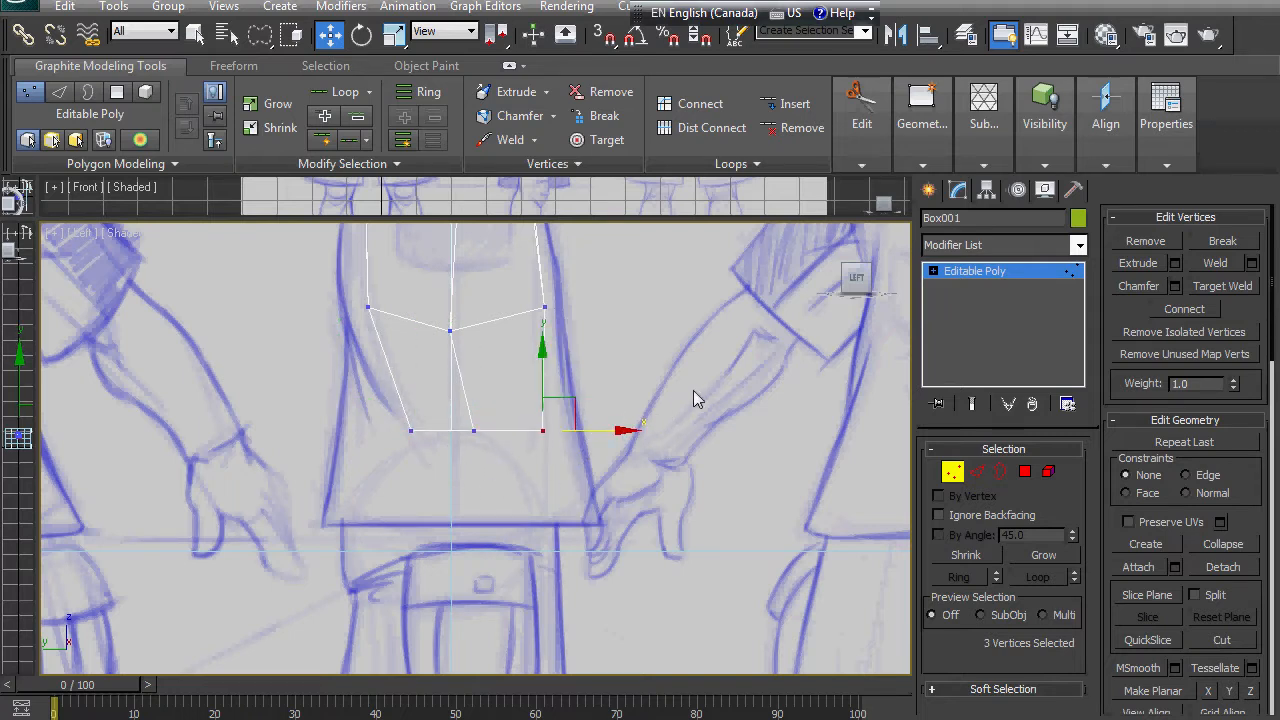
Examine the reshaped torso in the perspective view and against the front-view sketch.
{"action": "key", "text": "p"}
{"action": "middle_click_drag", "start_coordinate": [686, 428], "coordinate": [616, 489], "text": "alt"}
{"action": "key", "text": "f"}
{"action": "key", "text": "f"}
{"action": "scroll", "coordinate": [616, 489], "scroll_direction": "up", "scroll_amount": 5}
{"action": "middle_click_drag", "start_coordinate": [616, 489], "coordinate": [546, 425]}
{"action": "scroll", "coordinate": [566, 349], "scroll_direction": "up", "scroll_amount": 5}
{"action": "scroll", "coordinate": [546, 425], "scroll_direction": "down", "scroll_amount": 4}
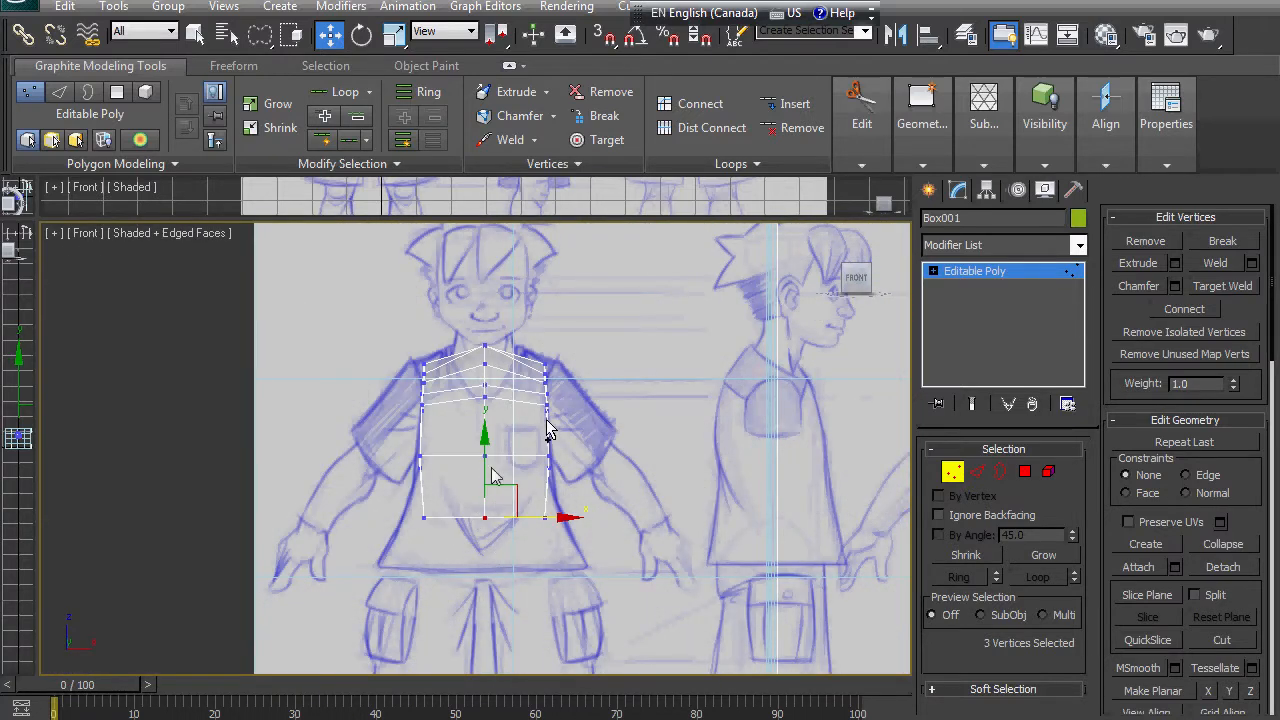
Lower the middle vertices of the torso's bottom row slightly and turn off the See-Through display for the box.
{"action": "left_click_drag", "start_coordinate": [486, 475], "coordinate": [486, 475]}
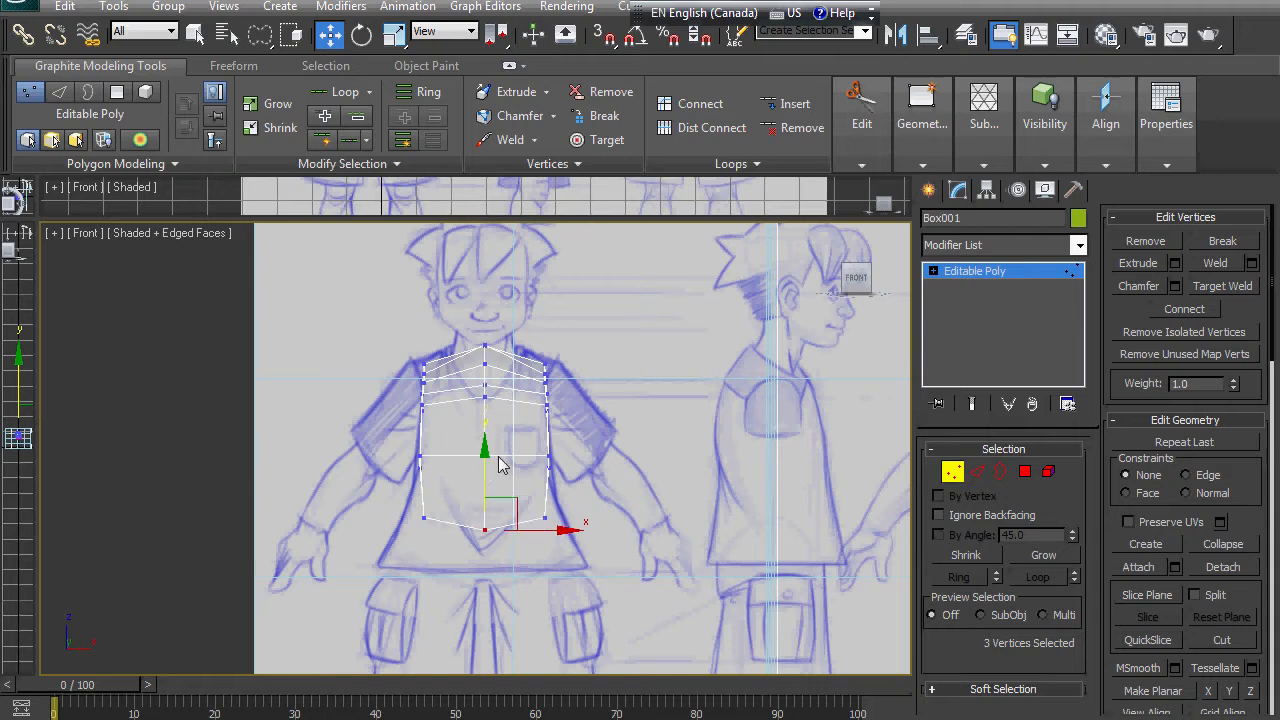
{"action": "right_click", "coordinate": [500, 465]}
{"action": "left_click", "coordinate": [545, 569]}
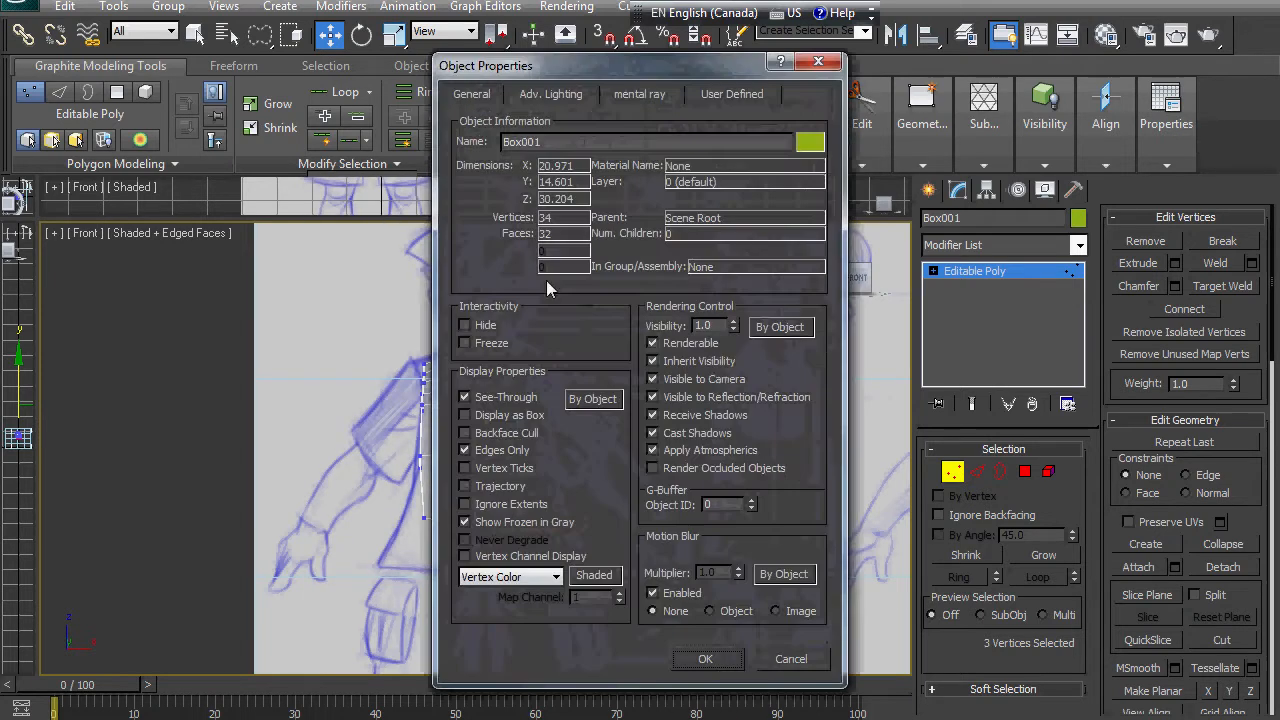
{"action": "left_click", "coordinate": [705, 659]}
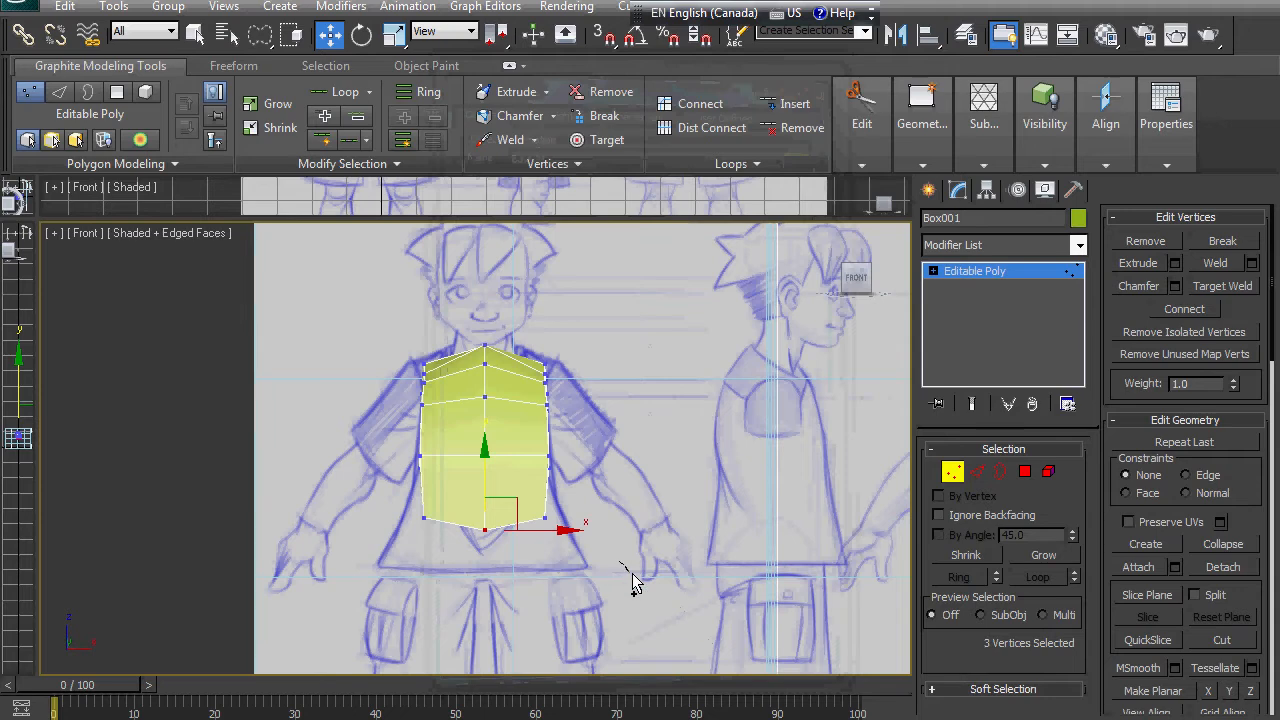
Scale the vertices of the torso's corner columns horizontally inward, leaving the middle columns in place to round its cross-section.
{"action": "key", "text": "p"}
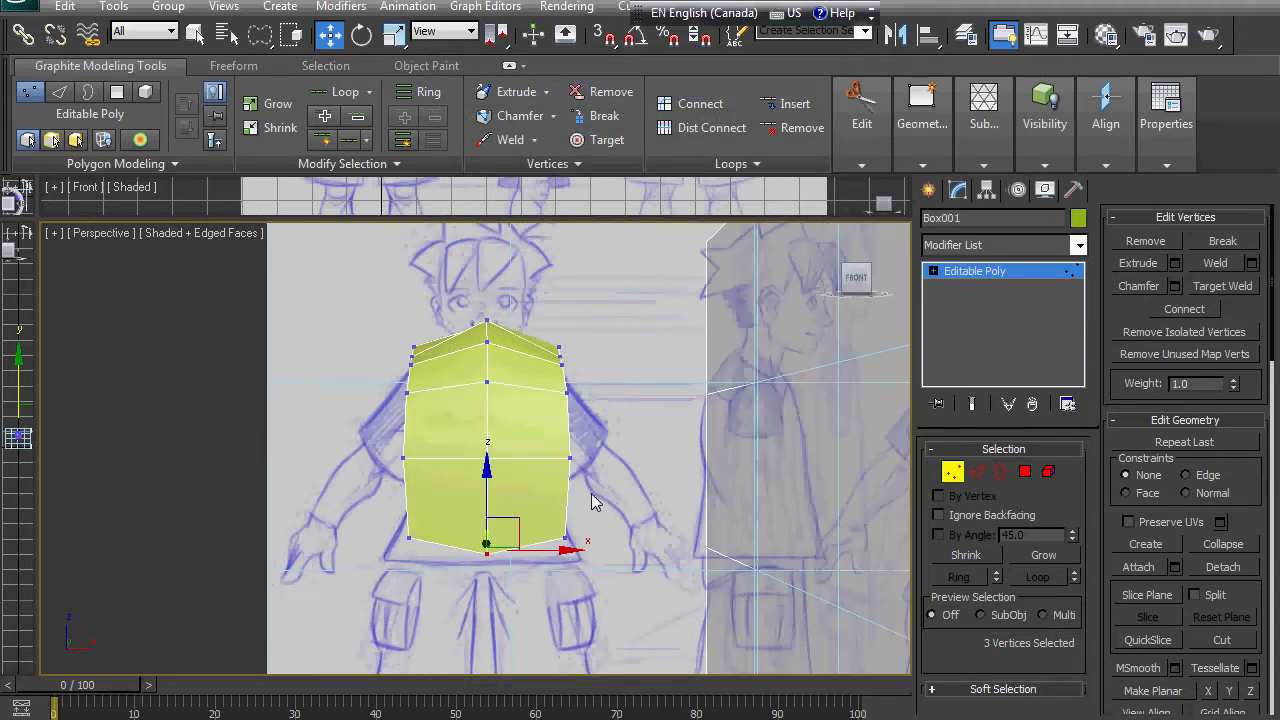
{"action": "mouse_move", "coordinate": [612, 488]}
{"action": "middle_mouse_down", "text": "alt"}
{"action": "mouse_move", "coordinate": [655, 408]}
{"action": "mouse_move", "coordinate": [566, 577]}
{"action": "mouse_move", "coordinate": [611, 351]}
{"action": "mouse_move", "coordinate": [624, 449]}
{"action": "mouse_move", "coordinate": [686, 488]}
{"action": "mouse_move", "coordinate": [658, 546]}
{"action": "mouse_move", "coordinate": [725, 550]}
{"action": "mouse_move", "coordinate": [741, 516]}
{"action": "mouse_move", "coordinate": [757, 623]}
{"action": "mouse_move", "coordinate": [814, 634]}
{"action": "mouse_move", "coordinate": [568, 487]}
{"action": "middle_mouse_up", "text": "alt"}
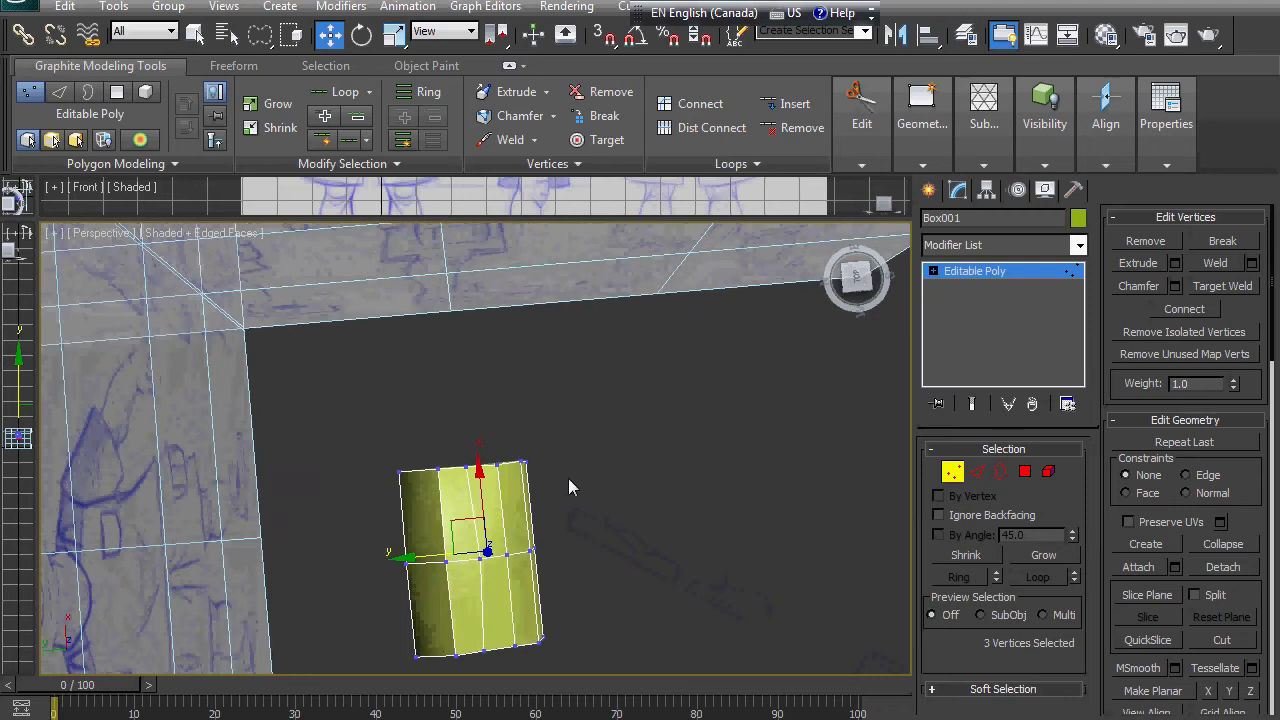
{"action": "left_click_drag", "start_coordinate": [510, 495], "coordinate": [530, 468]}
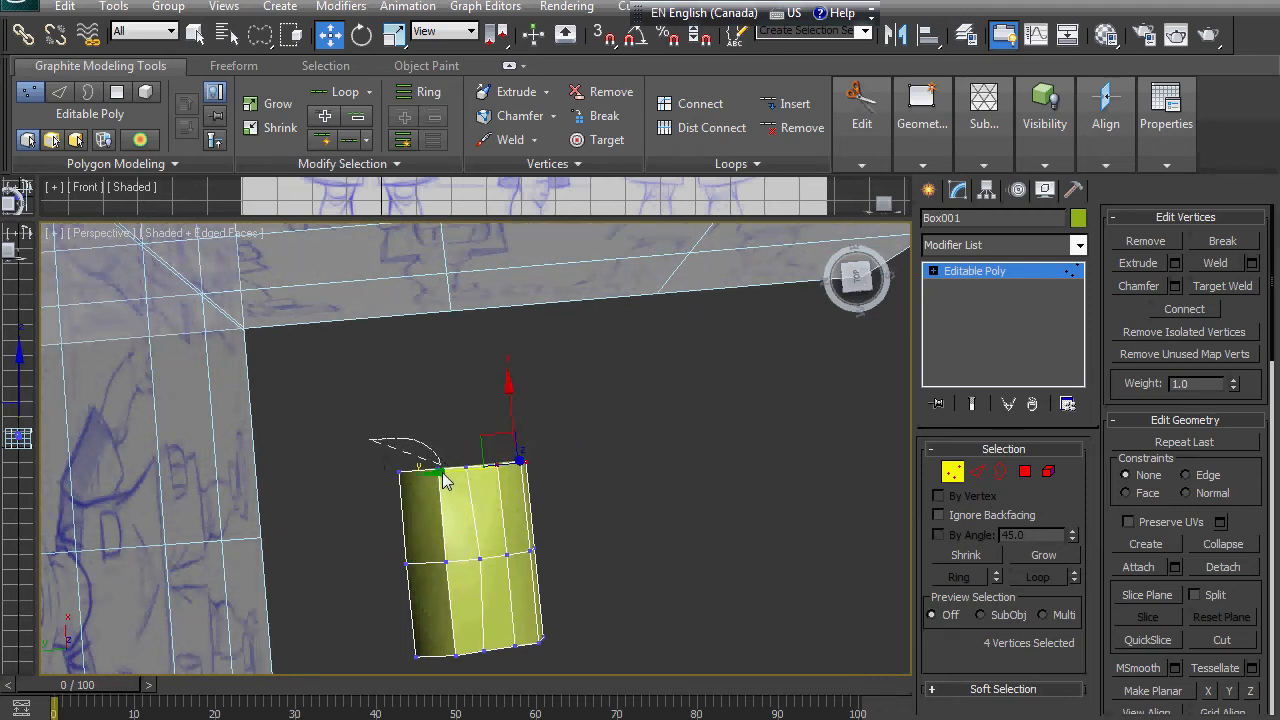
{"action": "left_click_drag", "start_coordinate": [445, 481], "coordinate": [385, 485], "text": "ctrl"}
{"action": "left_click_drag", "start_coordinate": [505, 668], "coordinate": [503, 676], "text": "ctrl"}
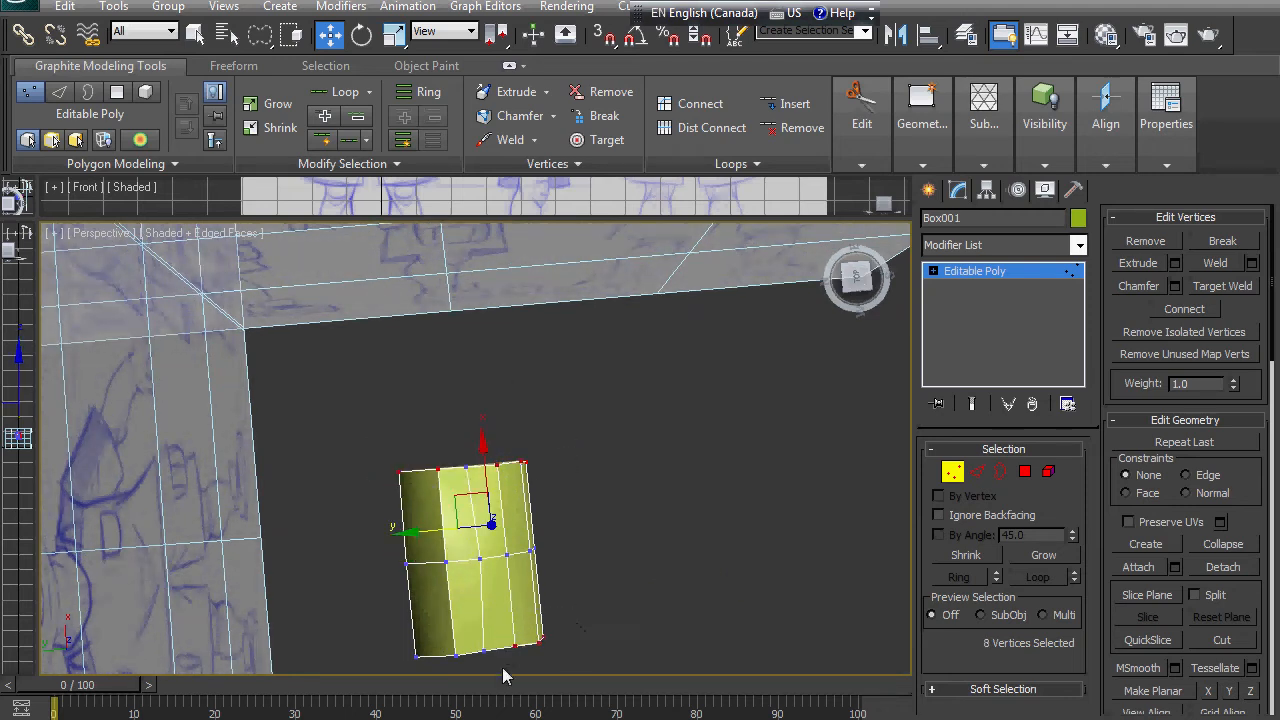
{"action": "left_click_drag", "start_coordinate": [418, 690], "coordinate": [405, 672], "text": "ctrl"}
{"action": "key", "text": "e"}
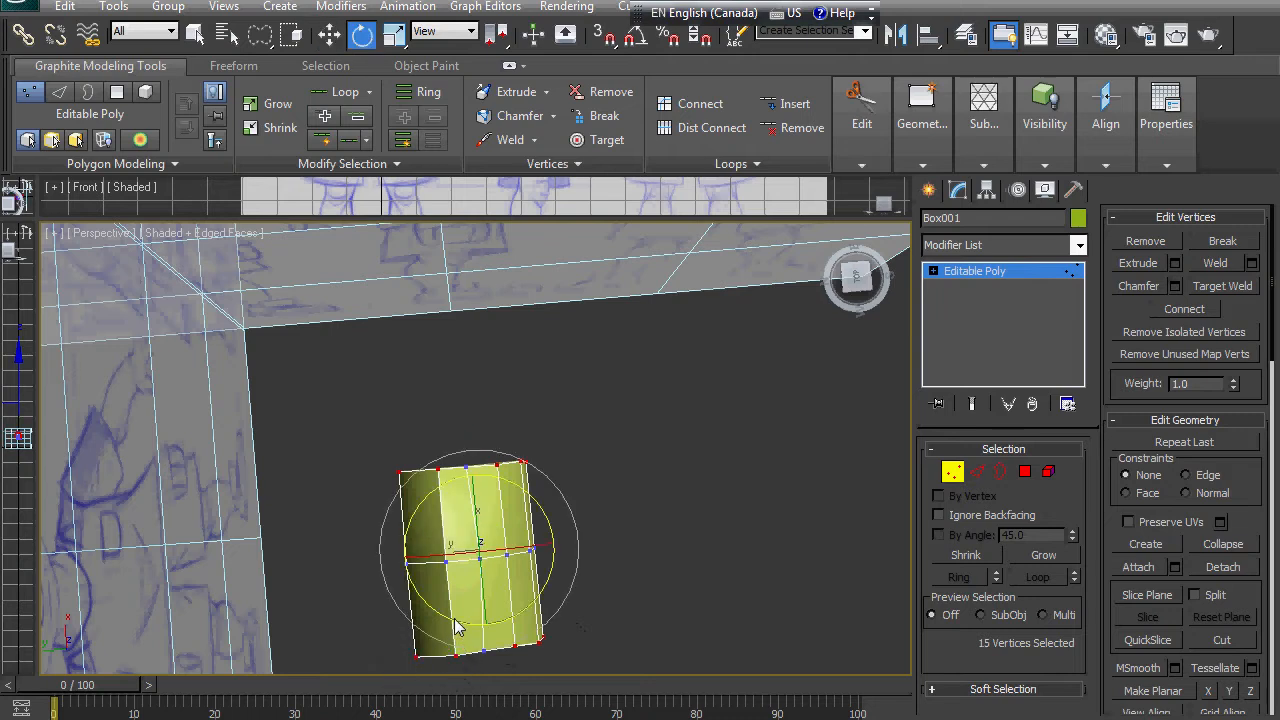
{"action": "key", "text": "r"}
{"action": "left_click_drag", "start_coordinate": [452, 592], "coordinate": [462, 577]}
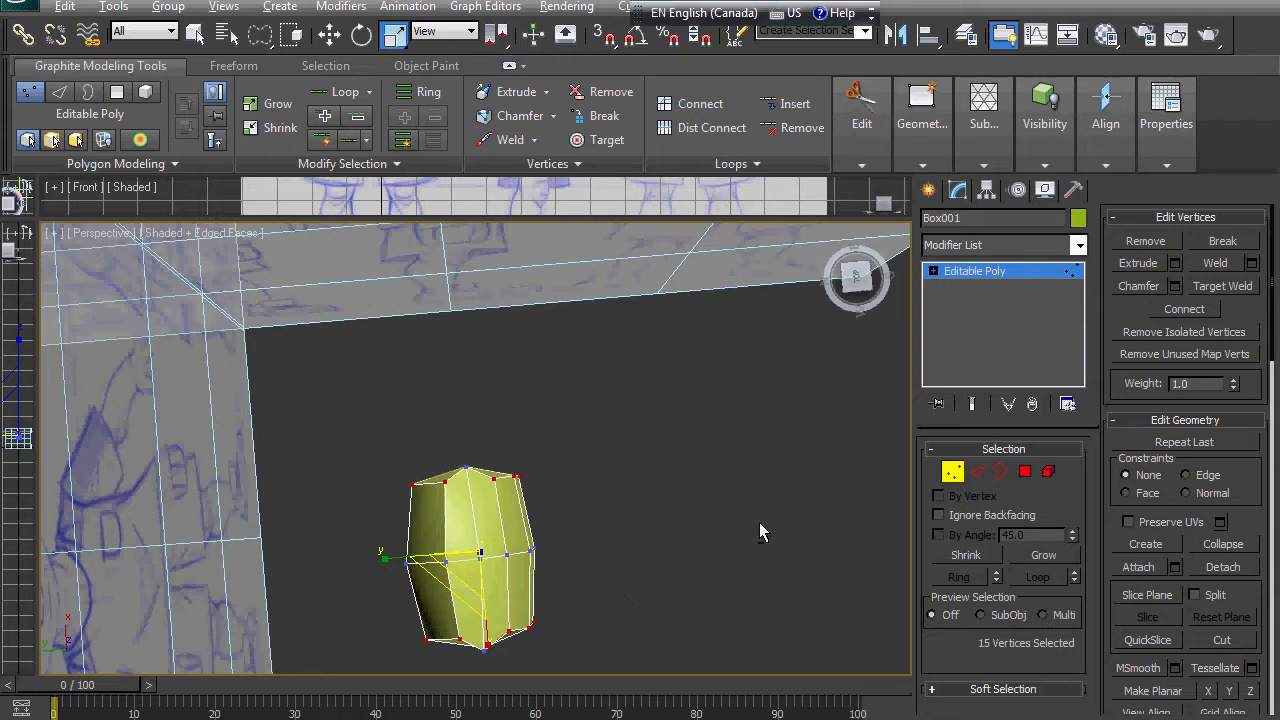
Scale the full set of 16 corner vertices further inward horizontally for a rounder torso.
{"action": "mouse_move", "coordinate": [699, 524]}
{"action": "middle_mouse_down", "text": "alt"}
{"action": "mouse_move", "coordinate": [636, 437]}
{"action": "mouse_move", "coordinate": [632, 622]}
{"action": "mouse_move", "coordinate": [619, 563]}
{"action": "mouse_move", "coordinate": [701, 545]}
{"action": "mouse_move", "coordinate": [691, 541]}
{"action": "middle_mouse_up", "text": "alt"}
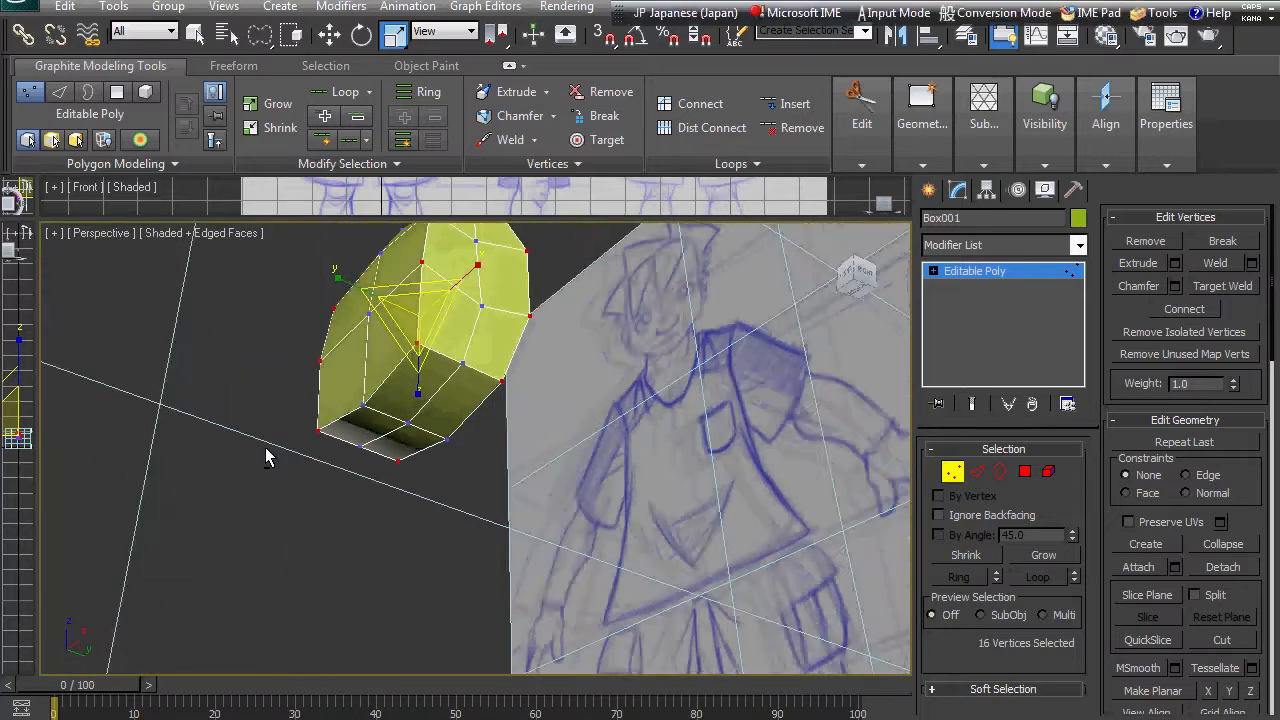
{"action": "middle_click_drag", "start_coordinate": [265, 447], "coordinate": [379, 499], "text": "alt"}
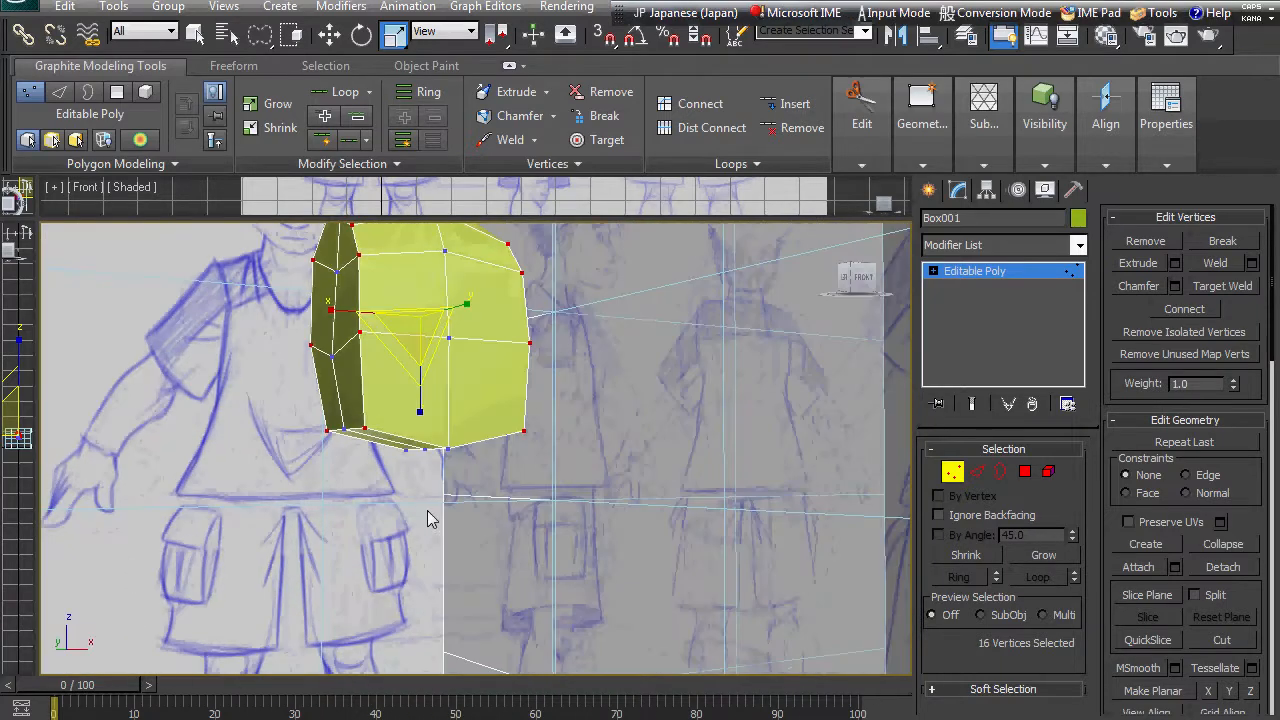
{"action": "left_click_drag", "start_coordinate": [422, 318], "coordinate": [407, 314]}
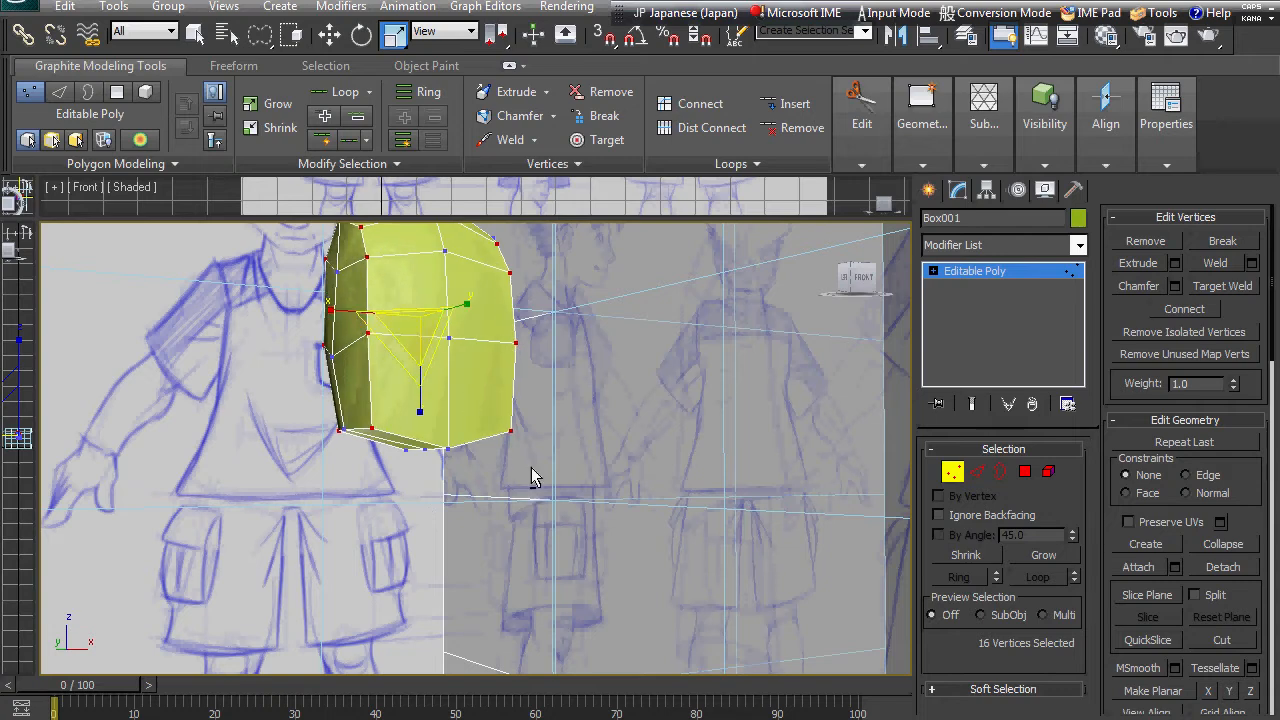
{"action": "middle_click_drag", "start_coordinate": [531, 467], "coordinate": [564, 315], "text": "alt"}
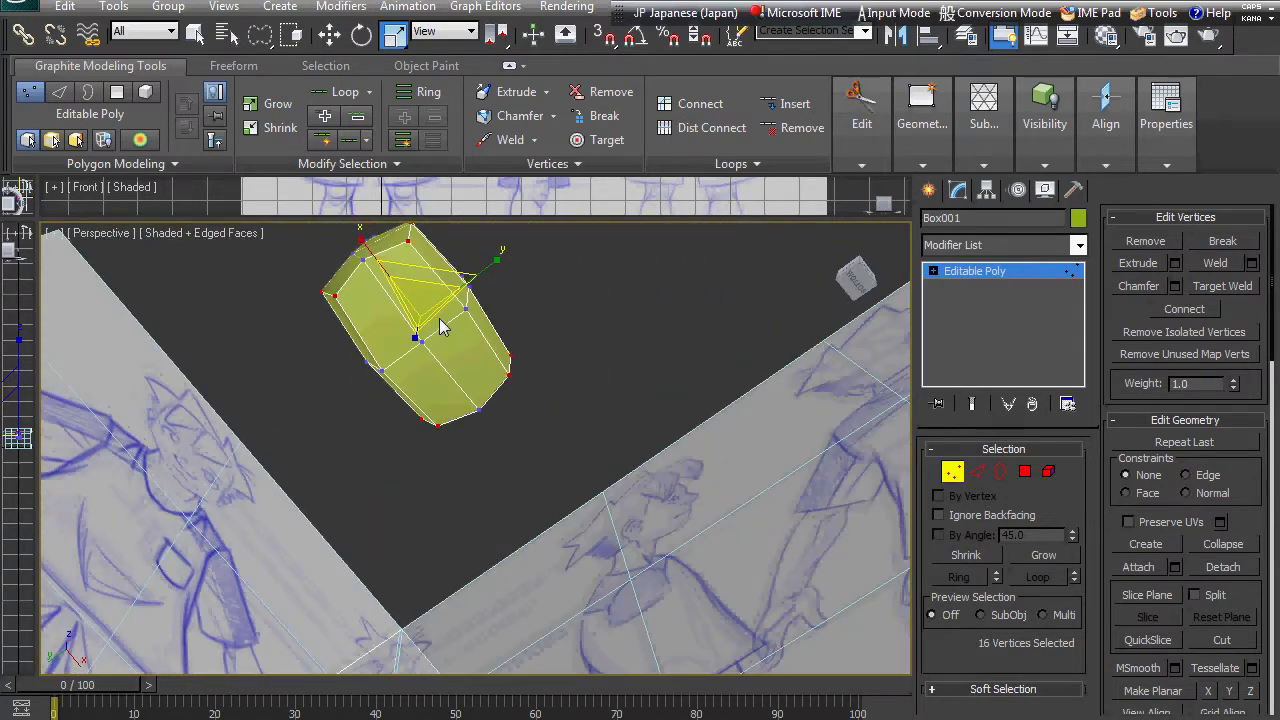
{"action": "left_click_drag", "start_coordinate": [422, 263], "coordinate": [425, 276]}
{"action": "middle_click_drag", "start_coordinate": [556, 376], "coordinate": [587, 600], "text": "alt"}
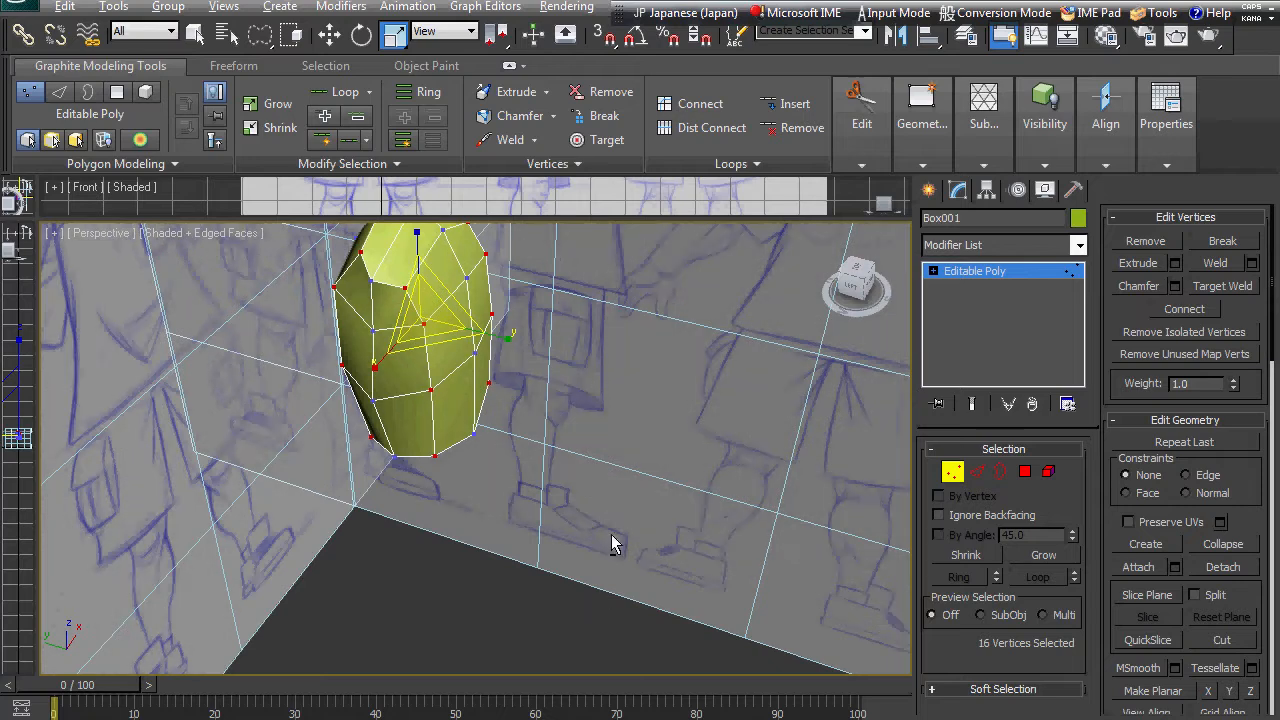
{"action": "middle_click_drag", "start_coordinate": [614, 540], "coordinate": [703, 363], "text": "alt"}
Select the four polygons on the underside of the torso.
{"action": "left_click", "coordinate": [1025, 471]}
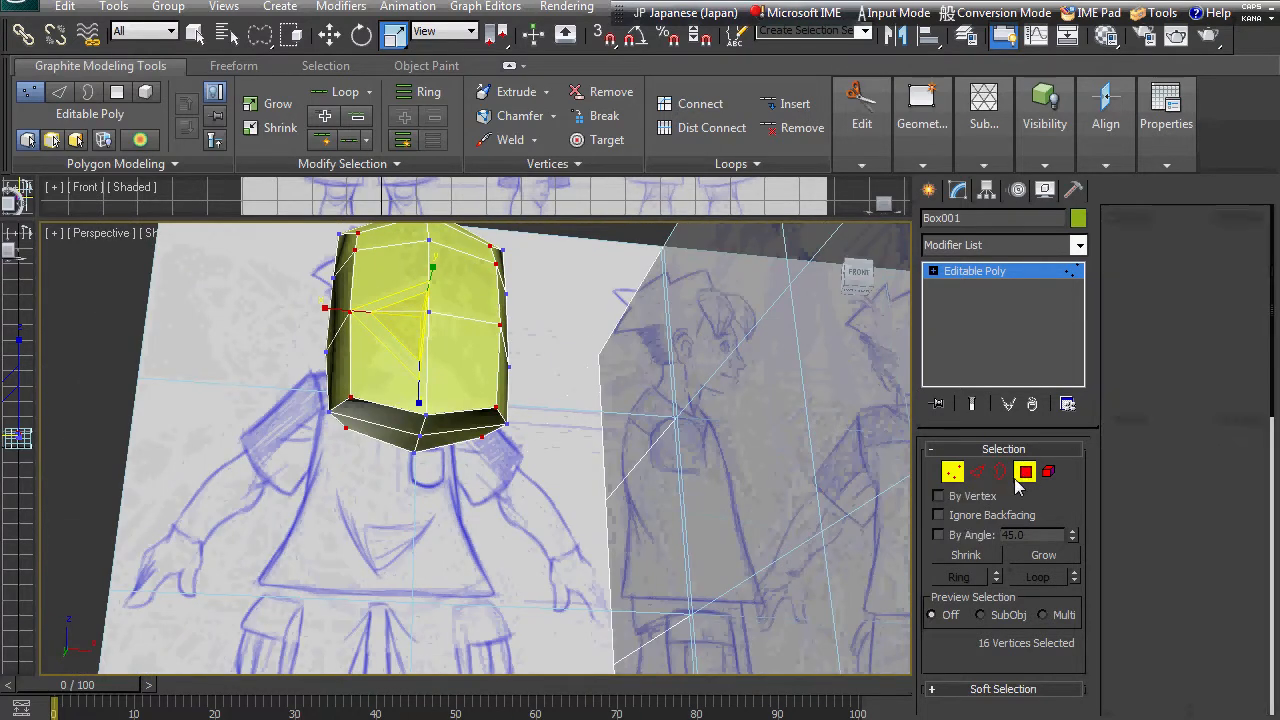
{"action": "left_click", "coordinate": [478, 487]}
{"action": "left_click", "coordinate": [462, 422]}
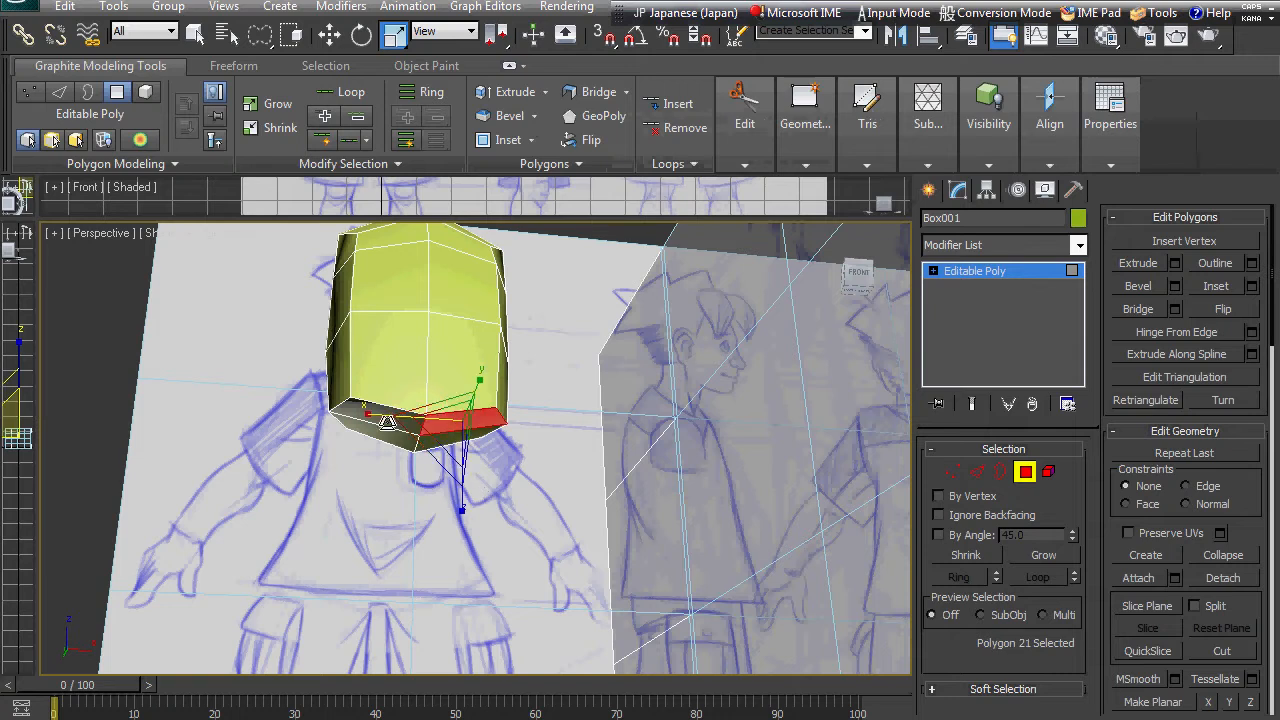
{"action": "left_click", "coordinate": [386, 418], "text": "ctrl"}
{"action": "left_click", "coordinate": [393, 436], "text": "ctrl"}
{"action": "left_click", "coordinate": [438, 439], "text": "ctrl"}
{"action": "middle_click_drag", "start_coordinate": [482, 510], "coordinate": [453, 563], "text": "alt"}
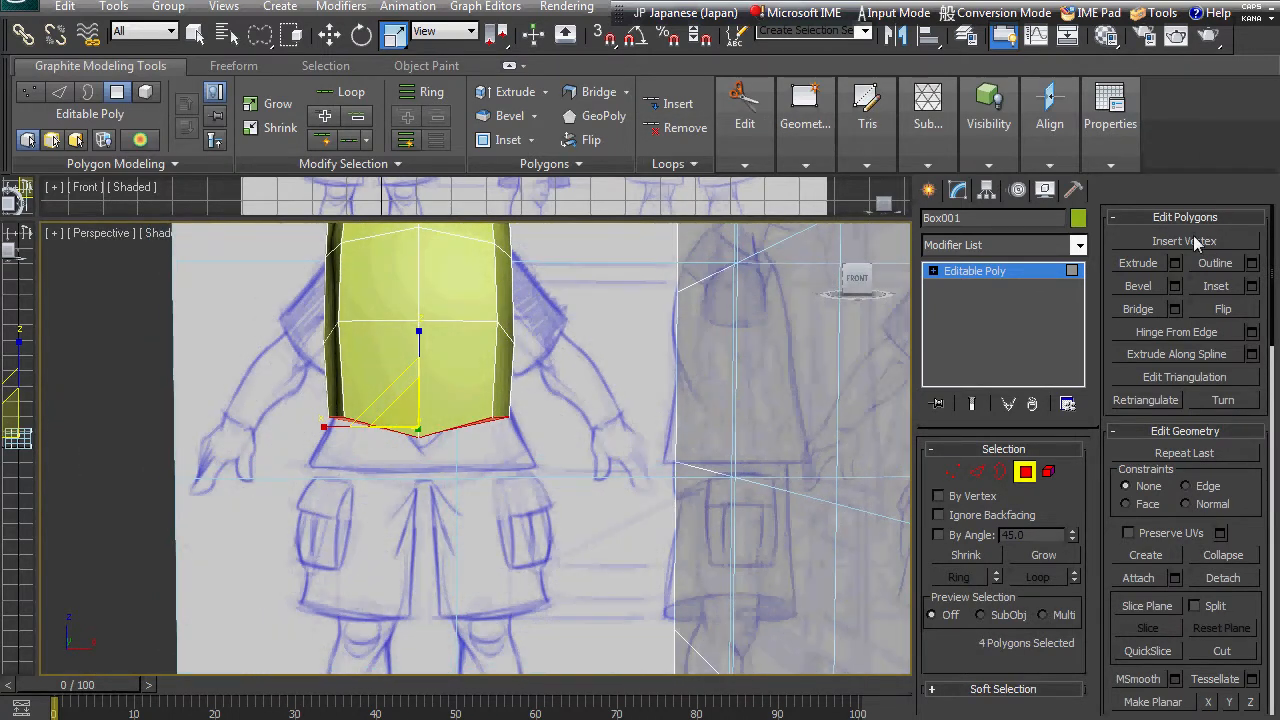
{"action": "key", "text": "e"}
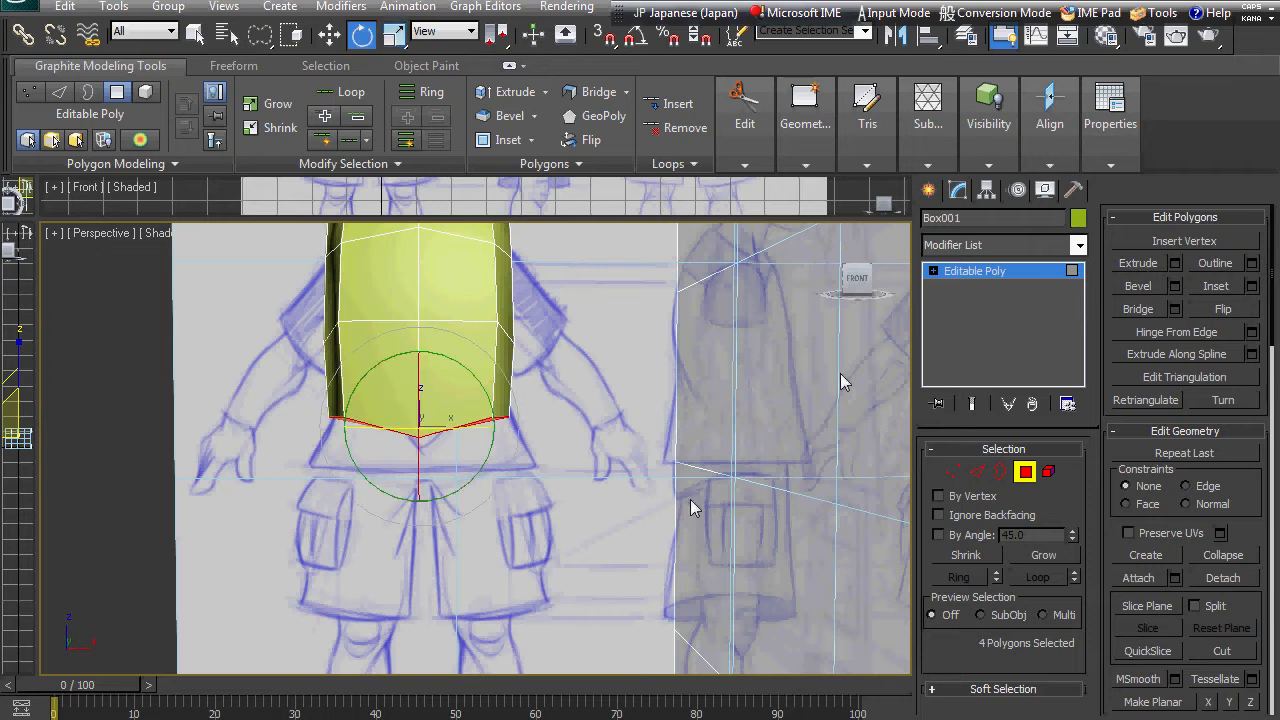
{"action": "key", "text": "w"}
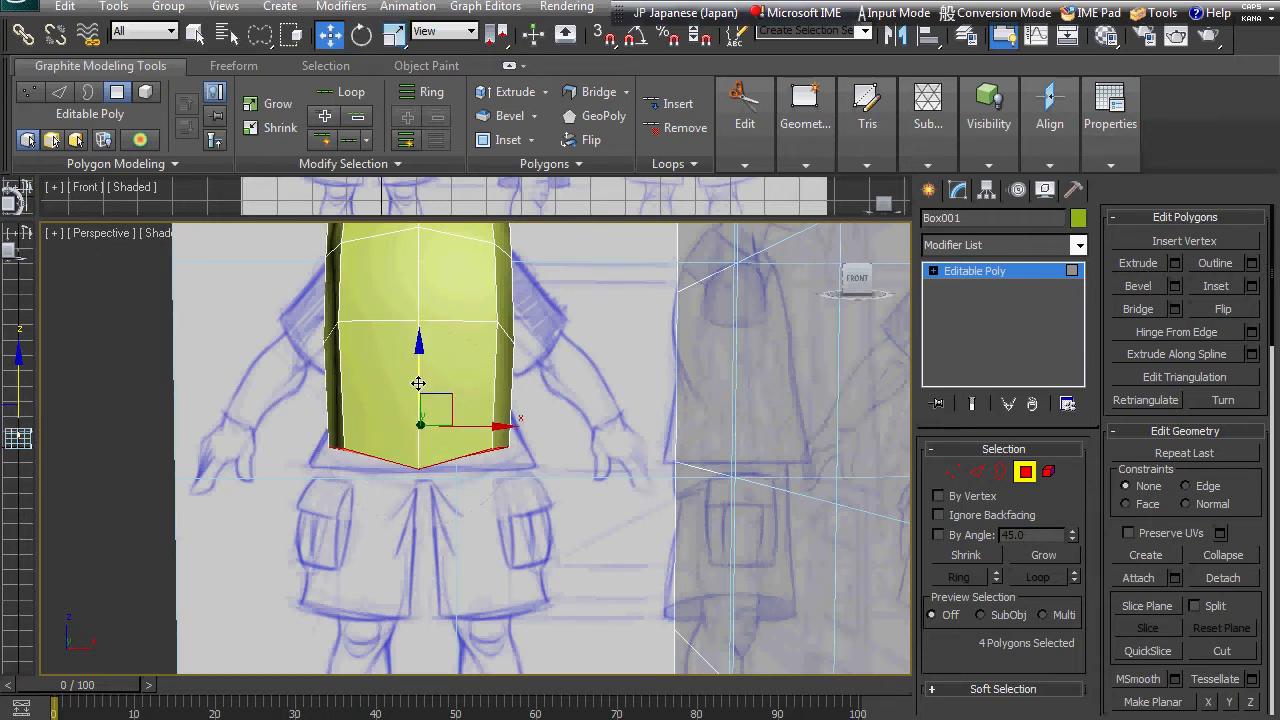
{"action": "key", "text": "e"}
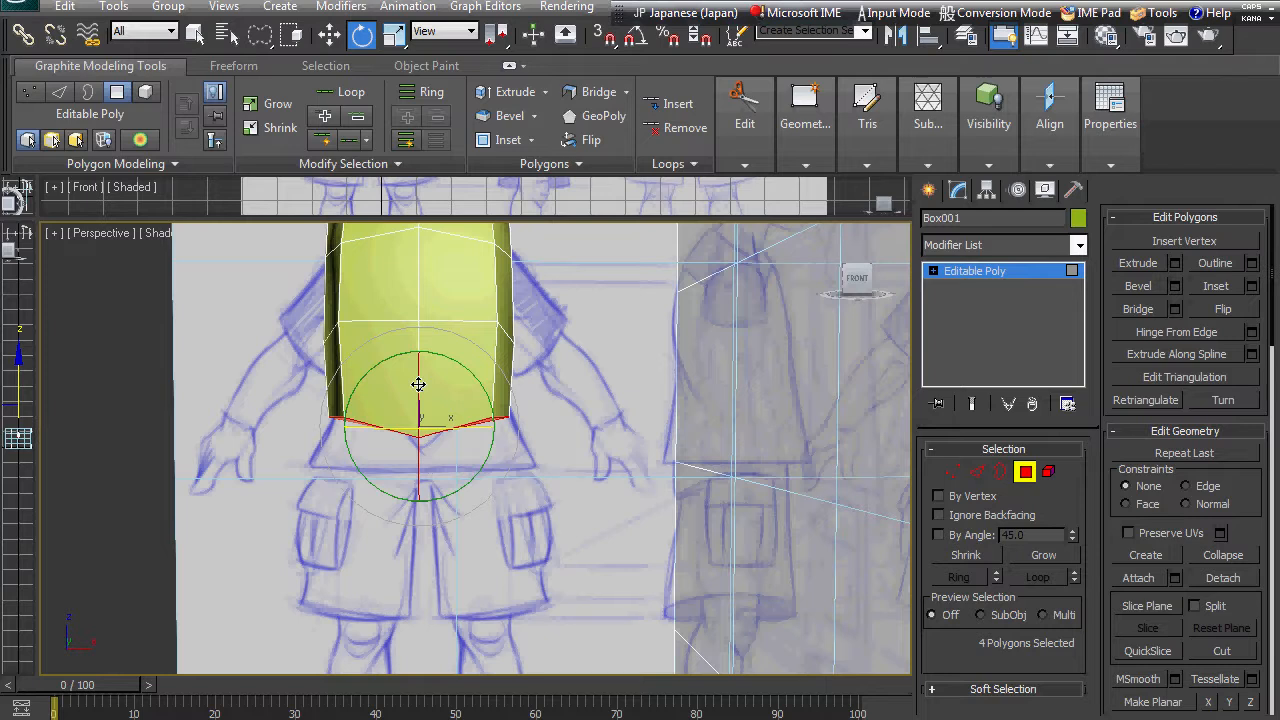
{"action": "left_click", "coordinate": [566, 37]}
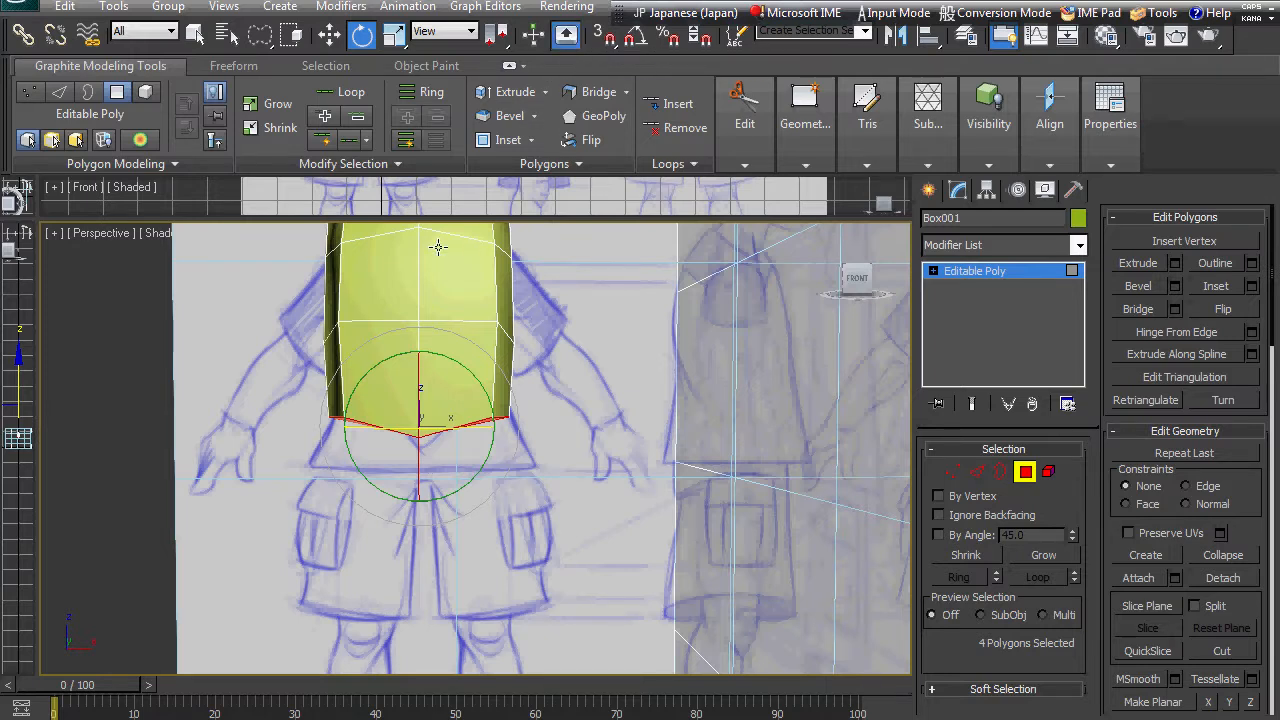
{"action": "key", "text": "w"}
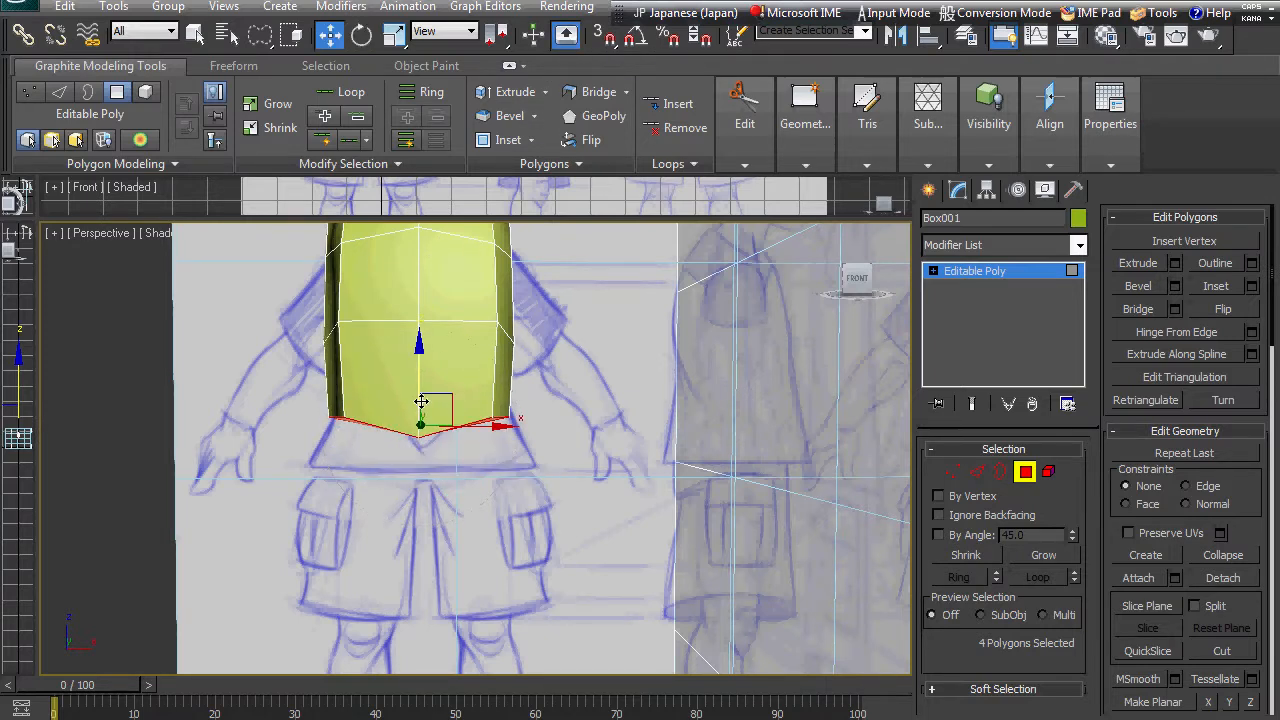
{"action": "key", "text": "e"}
{"action": "left_click", "coordinate": [566, 37]}
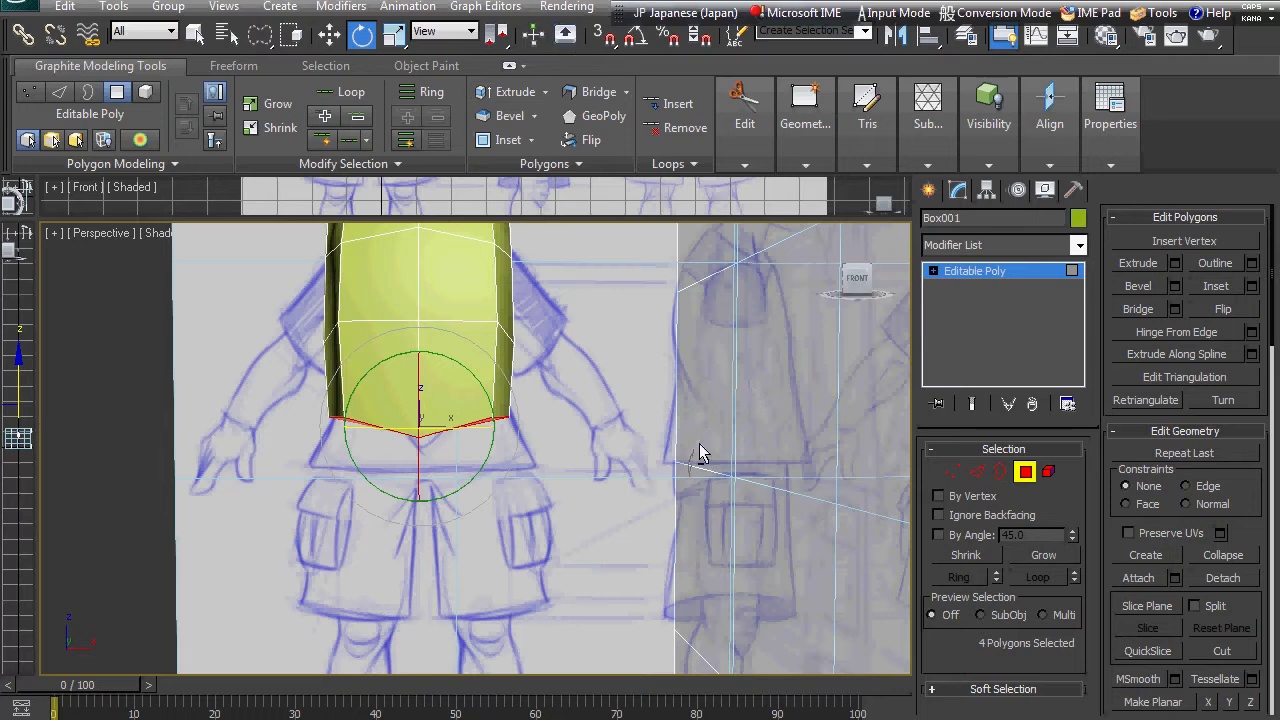
Extrude the four underside polygons of the torso a short distance downward.
{"action": "middle_click_drag", "start_coordinate": [699, 453], "coordinate": [670, 357], "text": "alt"}
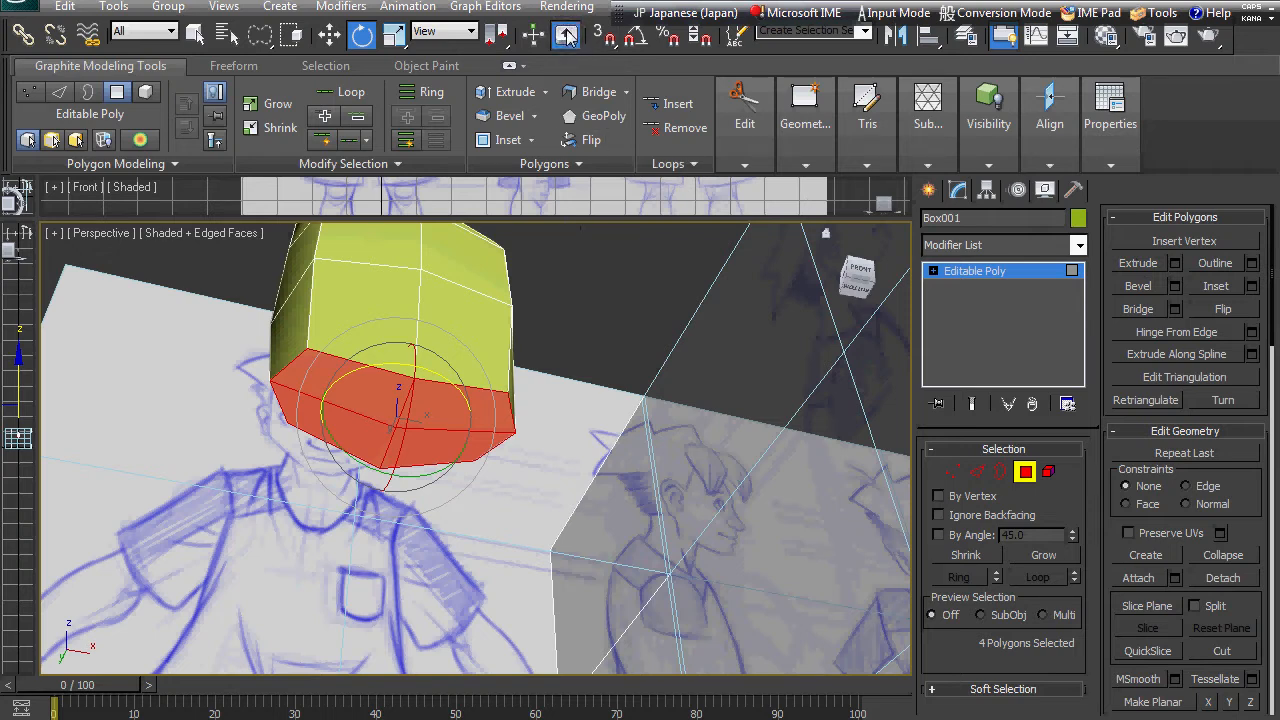
{"action": "left_click", "coordinate": [1138, 263]}
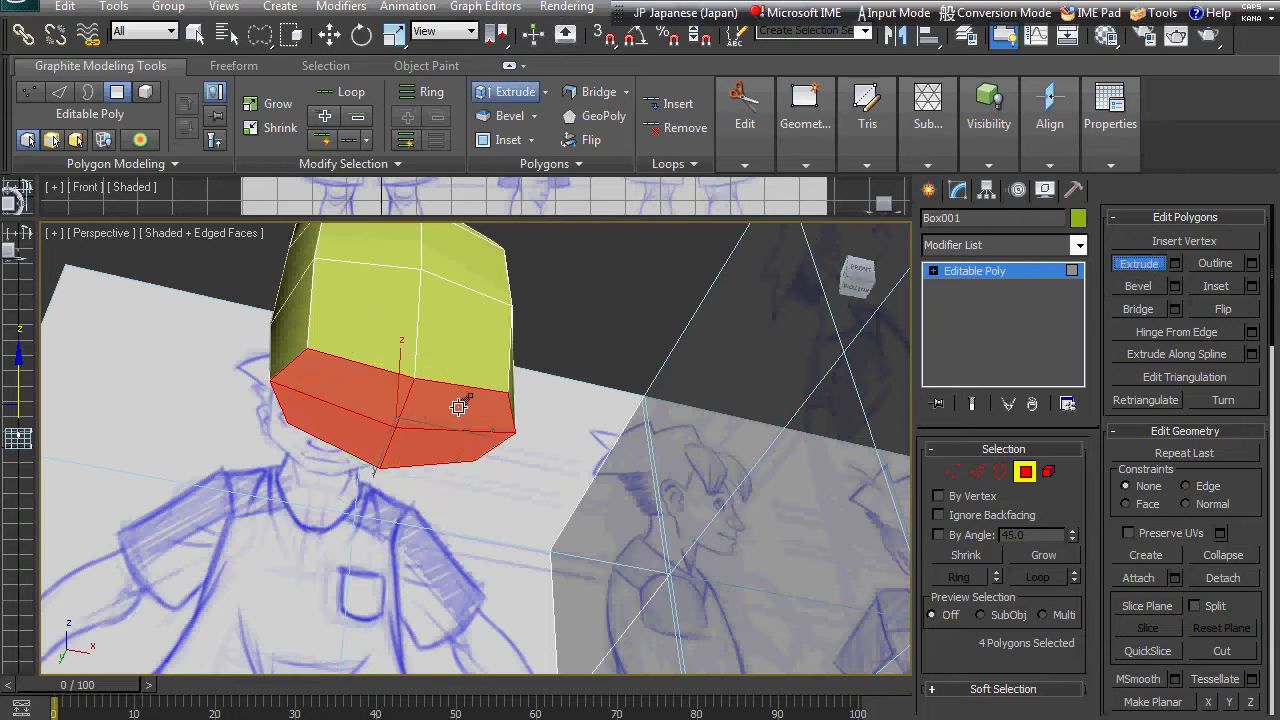
{"action": "left_click_drag", "start_coordinate": [458, 406], "coordinate": [463, 380]}
Scale the extruded underside polygons wider along X in the front view to flare toward the sketched shirt outline.
{"action": "right_click", "coordinate": [623, 297], "text": "alt"}
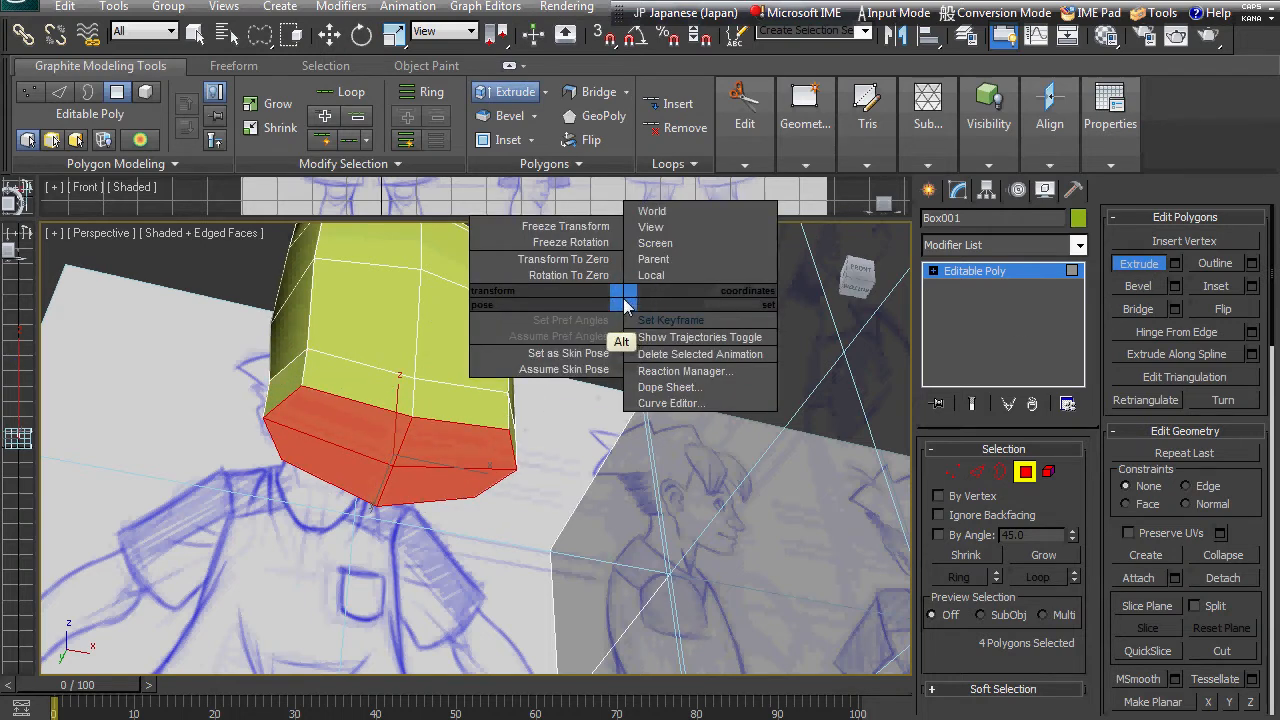
{"action": "middle_click_drag", "start_coordinate": [623, 297], "coordinate": [592, 356], "text": "alt"}
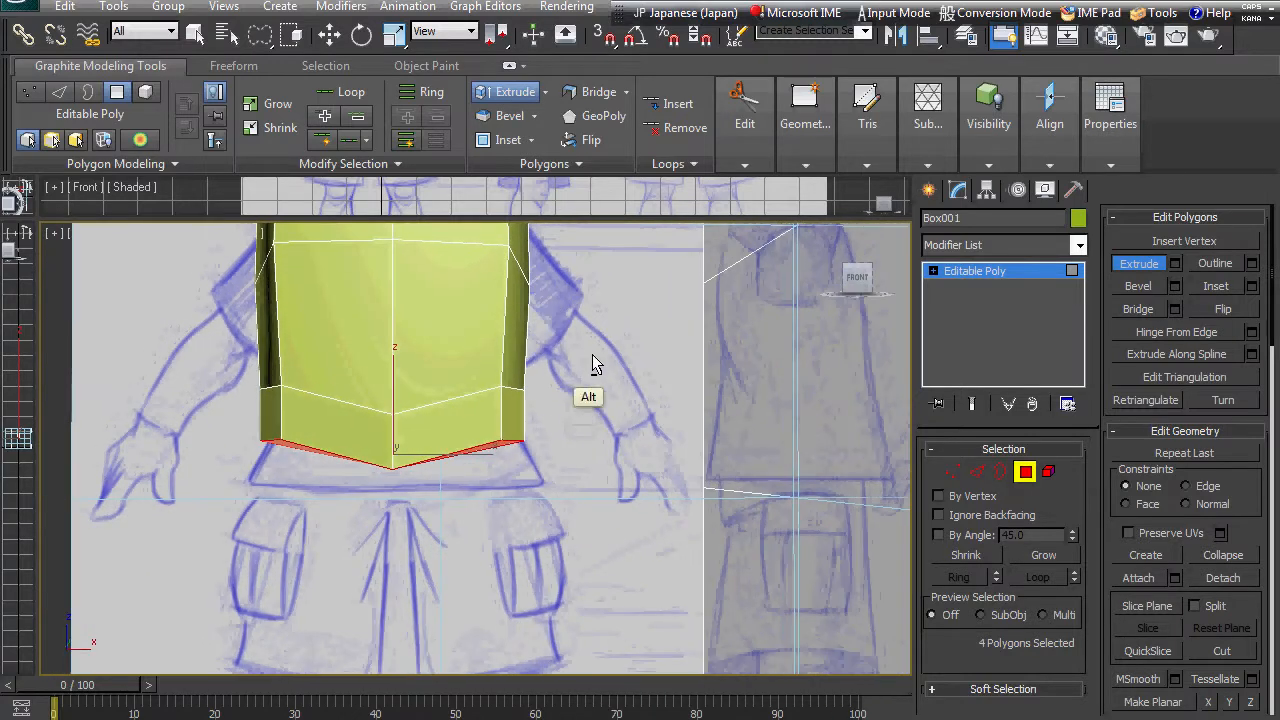
{"action": "left_click", "coordinate": [854, 278]}
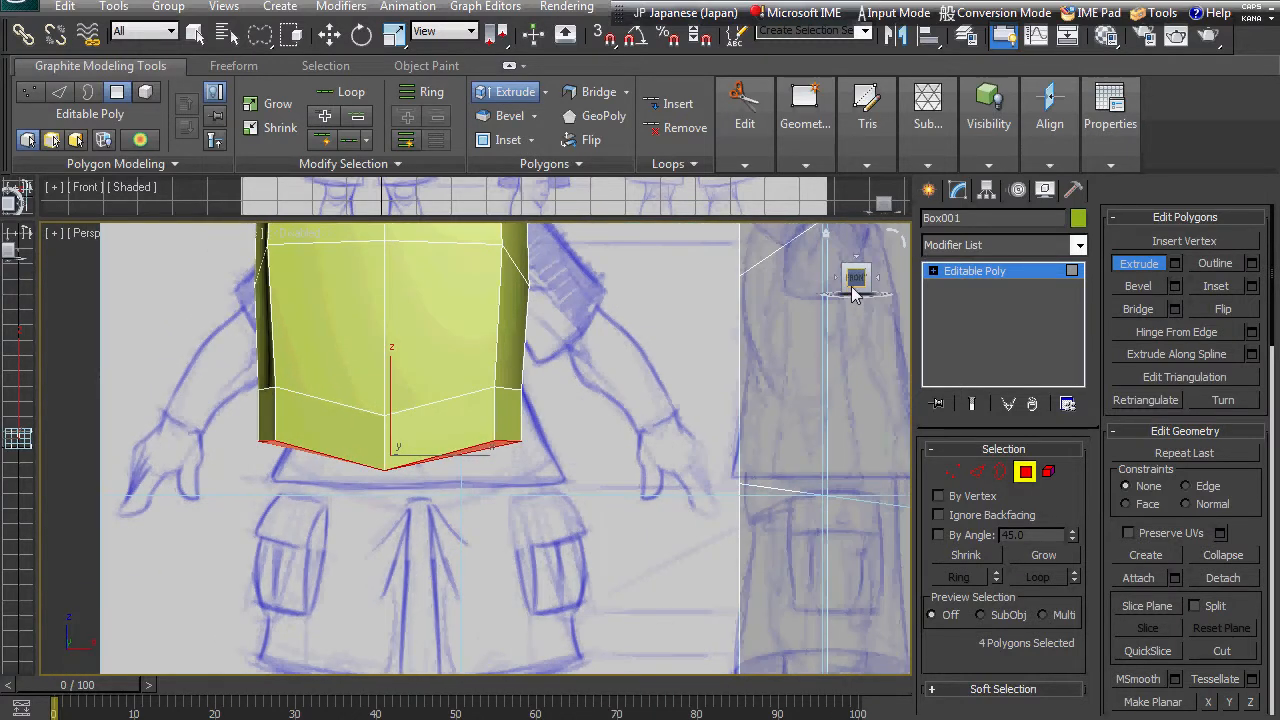
{"action": "key", "text": "f"}
{"action": "middle_click_drag", "start_coordinate": [657, 314], "coordinate": [651, 320], "text": "alt"}
{"action": "key", "text": "f"}
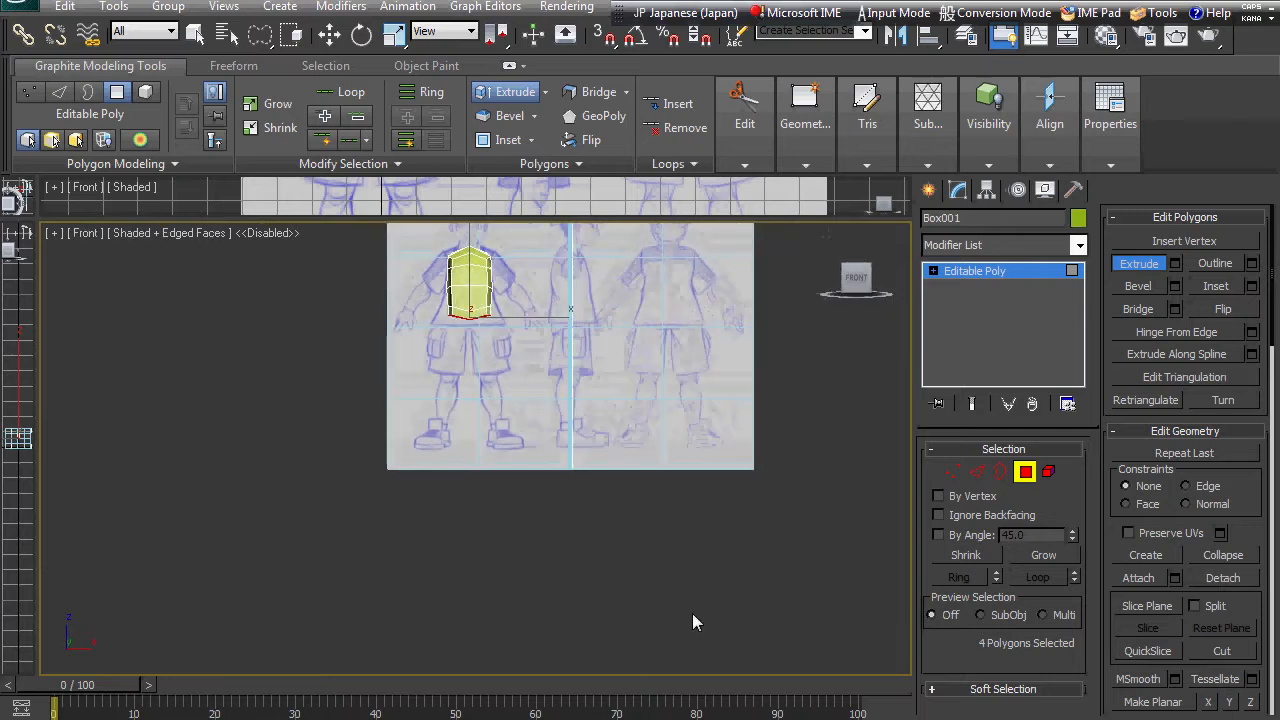
{"action": "middle_click_drag", "start_coordinate": [695, 382], "coordinate": [698, 399], "text": "alt"}
{"action": "key", "text": "f"}
{"action": "scroll", "coordinate": [695, 370], "scroll_direction": "up", "scroll_amount": 8}
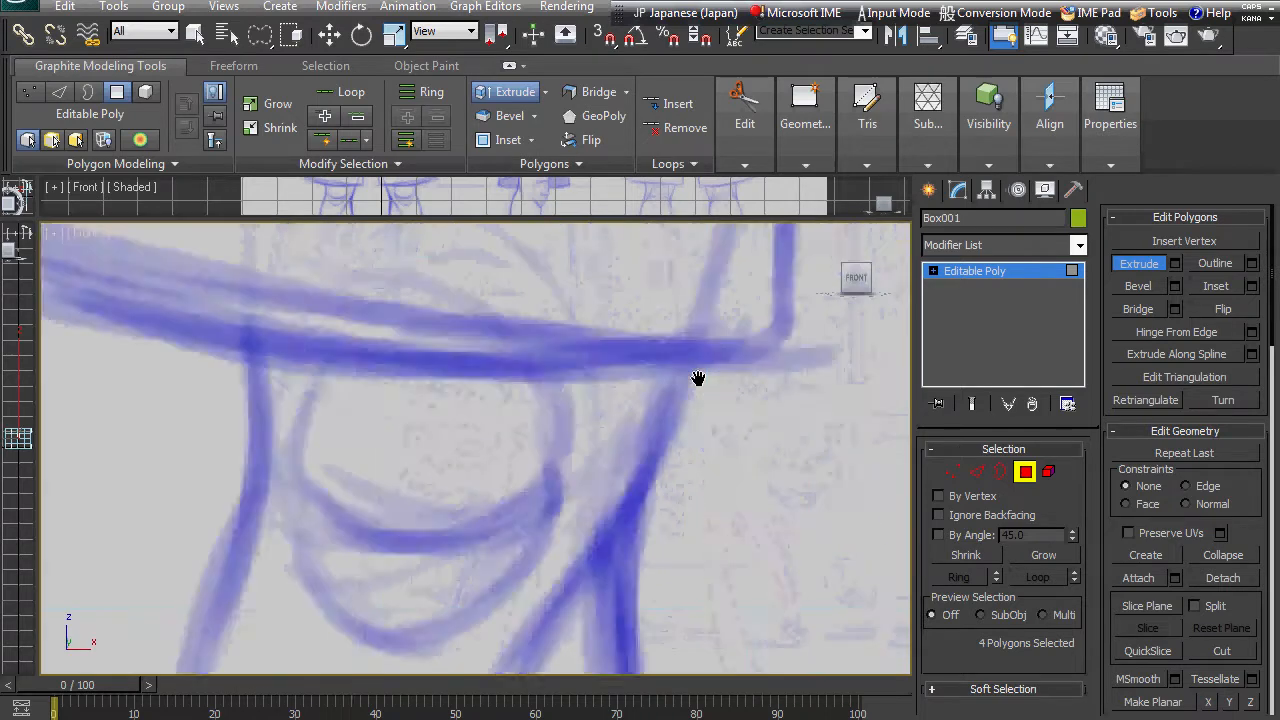
{"action": "scroll", "coordinate": [695, 395], "scroll_direction": "down", "scroll_amount": 6}
{"action": "right_click", "coordinate": [687, 446]}
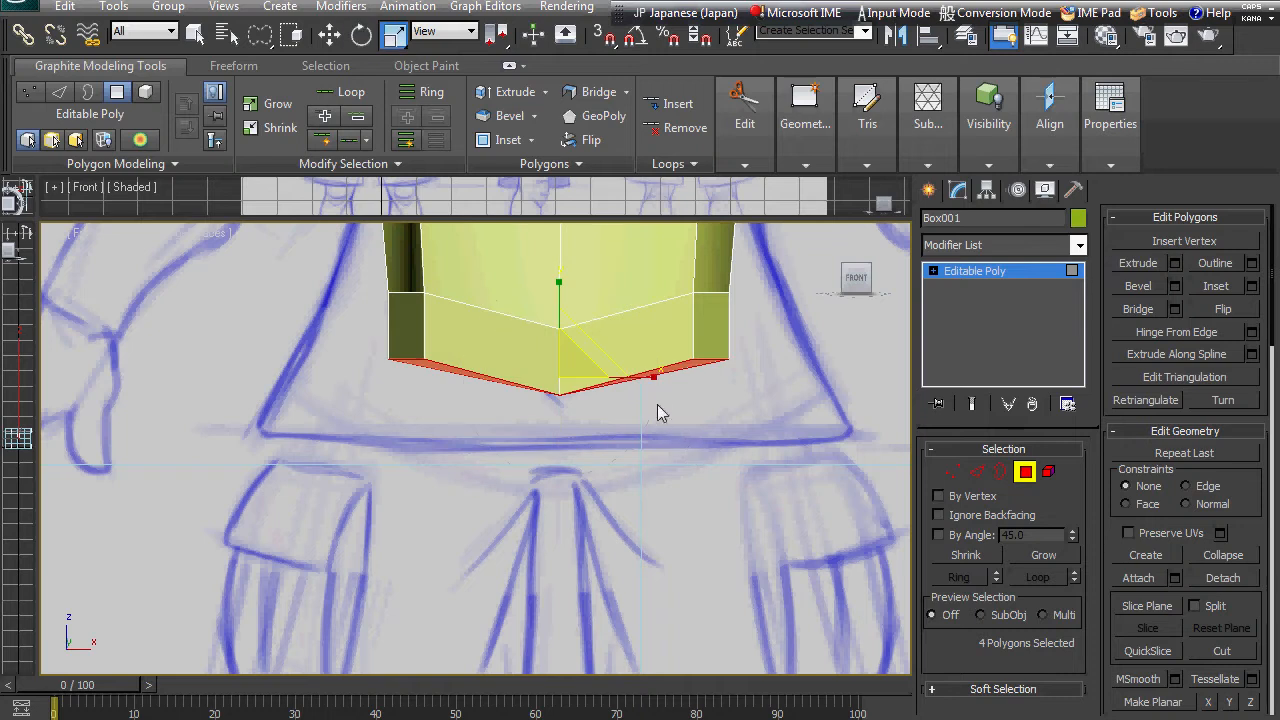
{"action": "left_click_drag", "start_coordinate": [654, 377], "coordinate": [666, 380]}
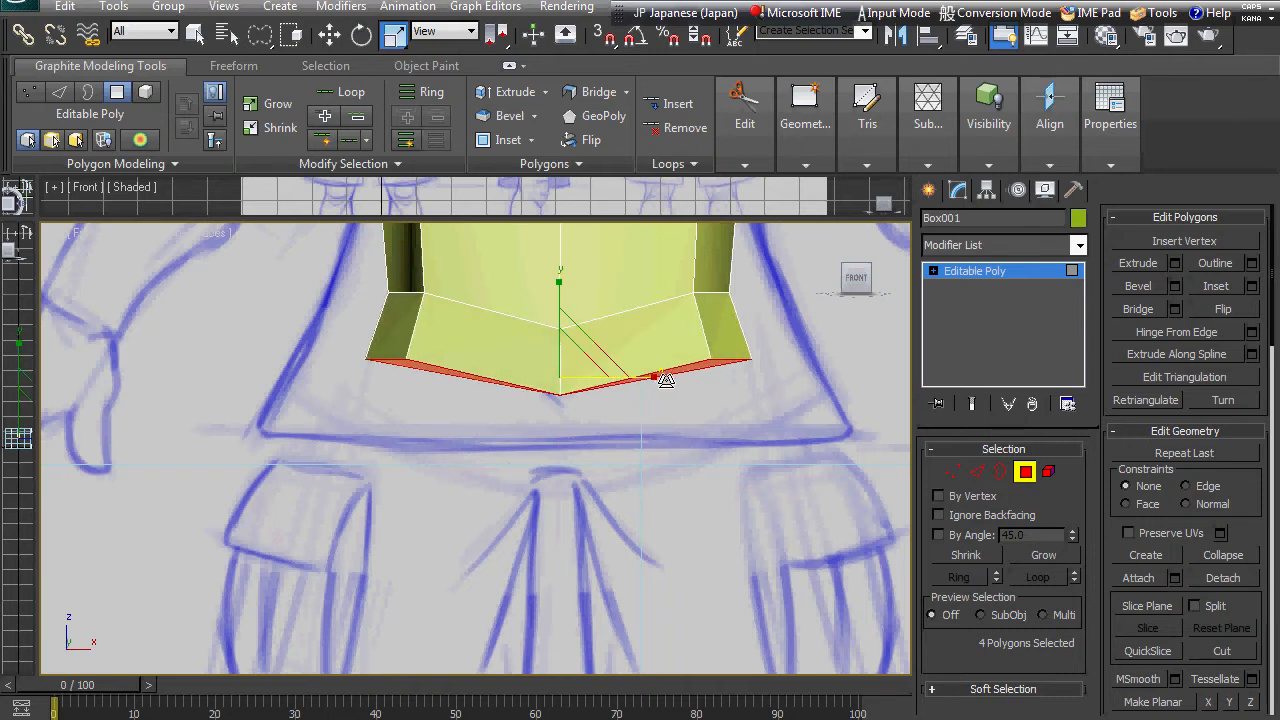
{"action": "left_click", "coordinate": [1139, 264]}
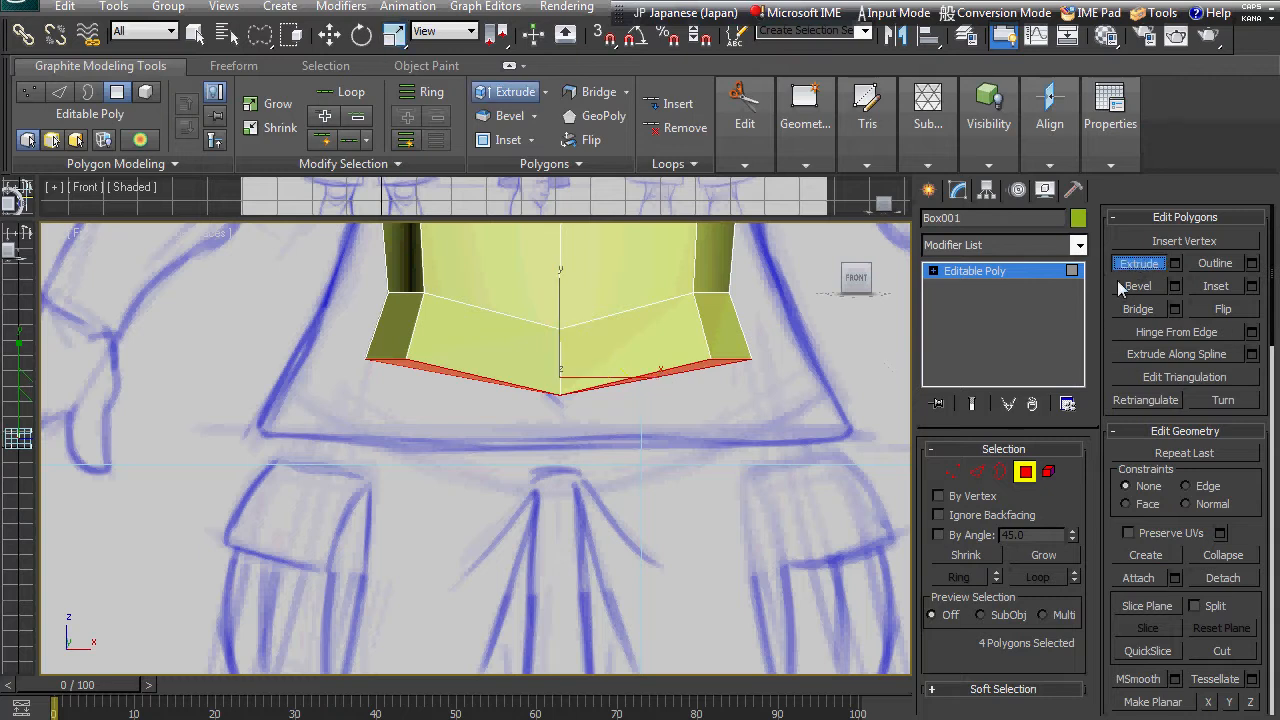
{"action": "key", "text": "w"}
{"action": "mouse_move", "coordinate": [562, 298]}
{"action": "left_mouse_down"}
{"action": "mouse_move", "coordinate": [563, 386]}
{"action": "mouse_move", "coordinate": [562, 300]}
{"action": "left_mouse_up"}
{"action": "left_click", "coordinate": [1139, 264]}
{"action": "key", "text": "w"}
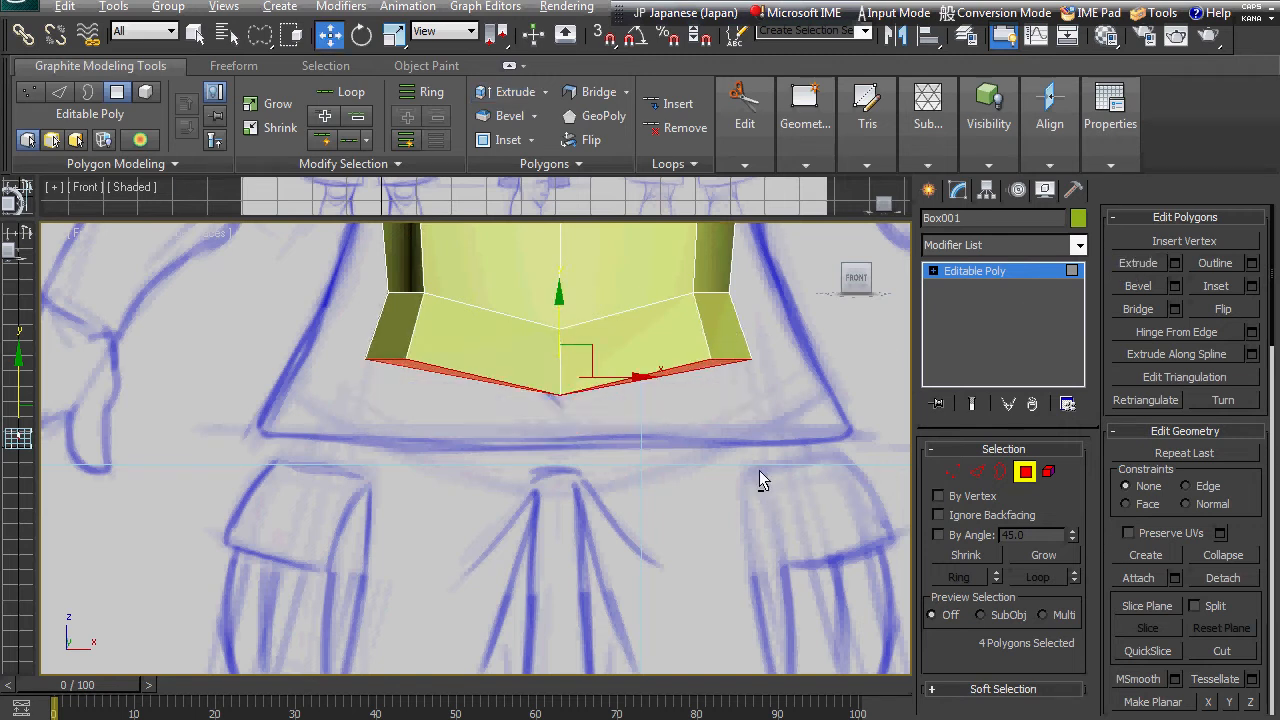
Extrude the four underside polygons downward once more and scale the new bottom faces narrower along X in the front view.
{"action": "key", "text": "p"}
{"action": "left_click", "coordinate": [1138, 263]}
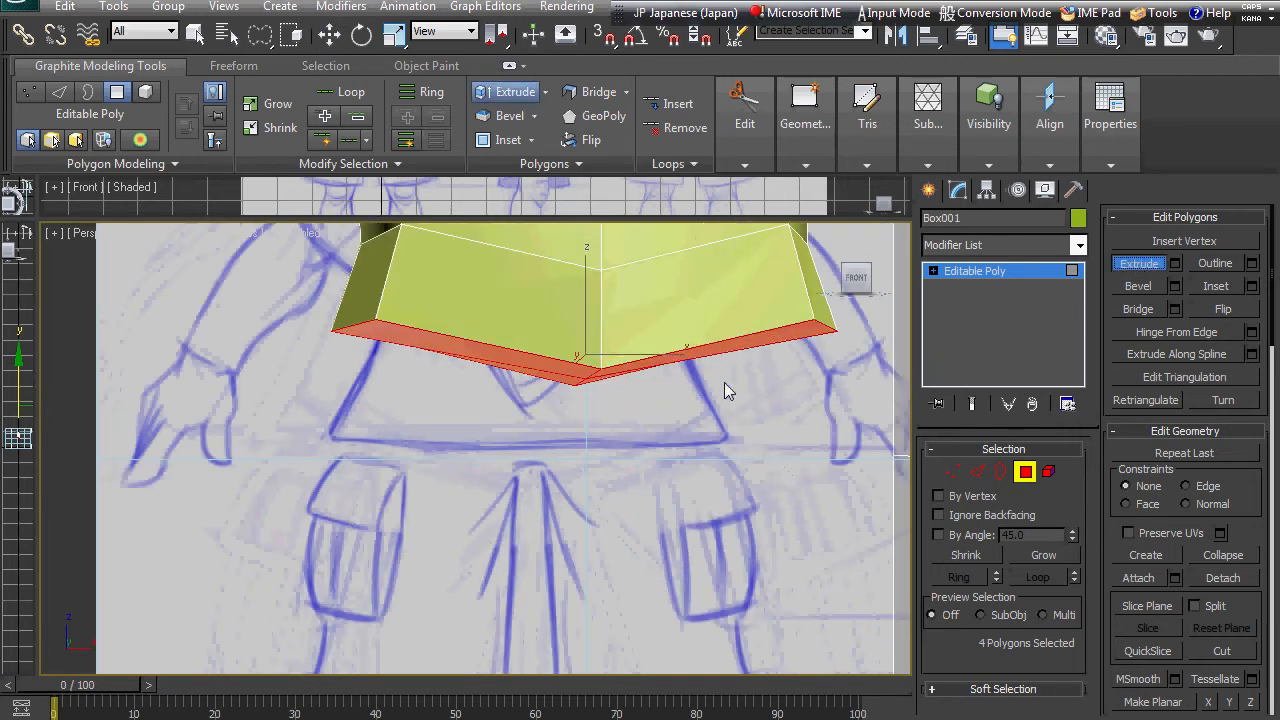
{"action": "left_click_drag", "start_coordinate": [716, 350], "coordinate": [740, 310]}
{"action": "key", "text": "f"}
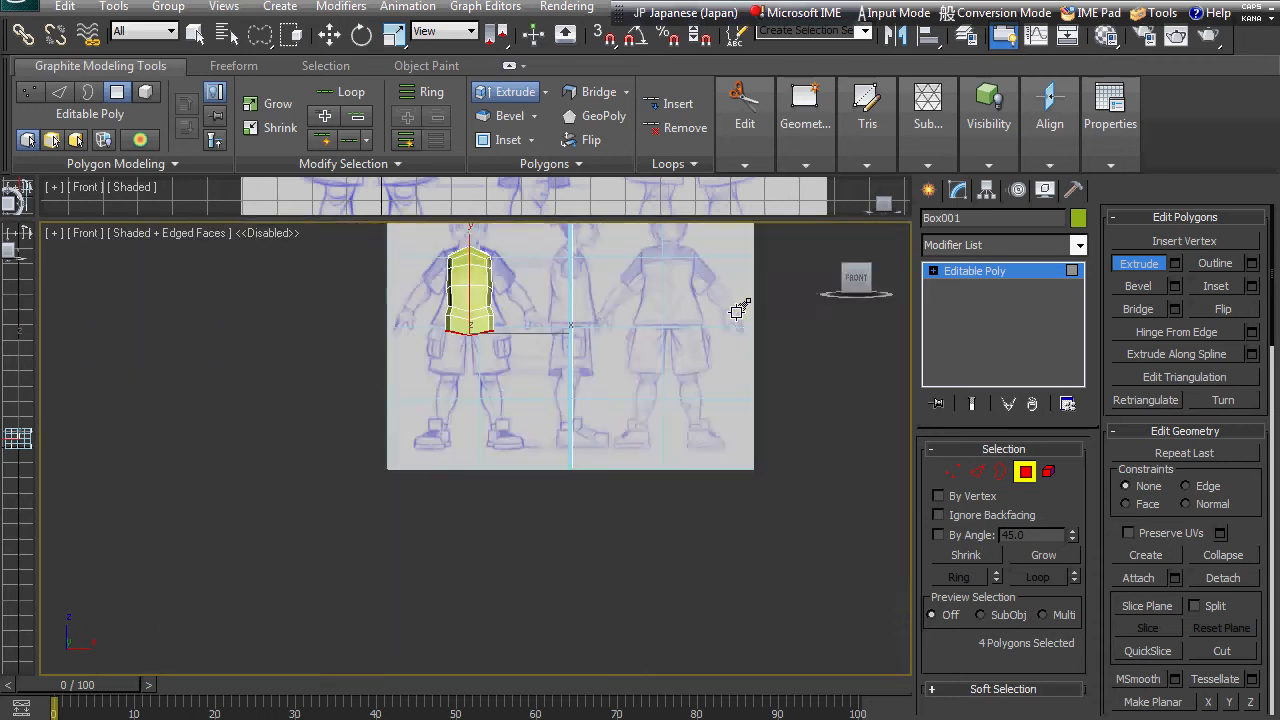
{"action": "middle_click_drag", "start_coordinate": [612, 370], "coordinate": [629, 423]}
{"action": "scroll", "coordinate": [697, 400], "scroll_direction": "up", "scroll_amount": 8}
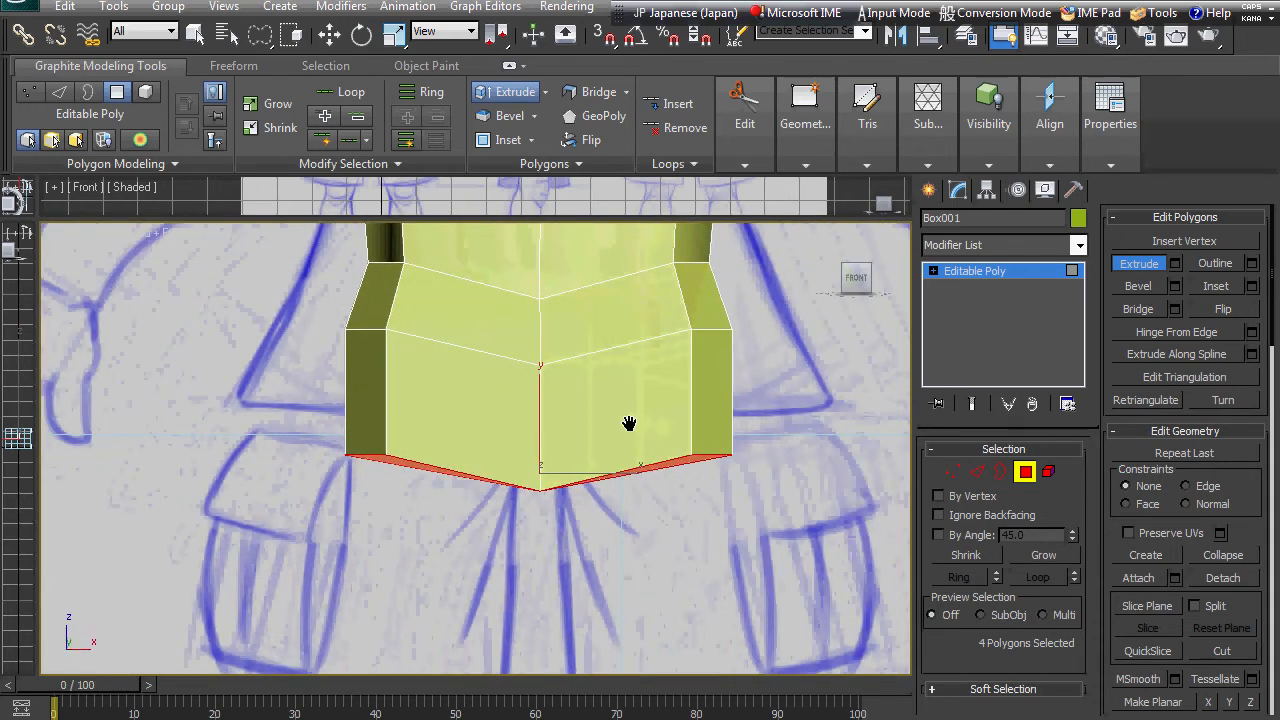
{"action": "key", "text": "r"}
{"action": "left_click_drag", "start_coordinate": [632, 472], "coordinate": [516, 512]}
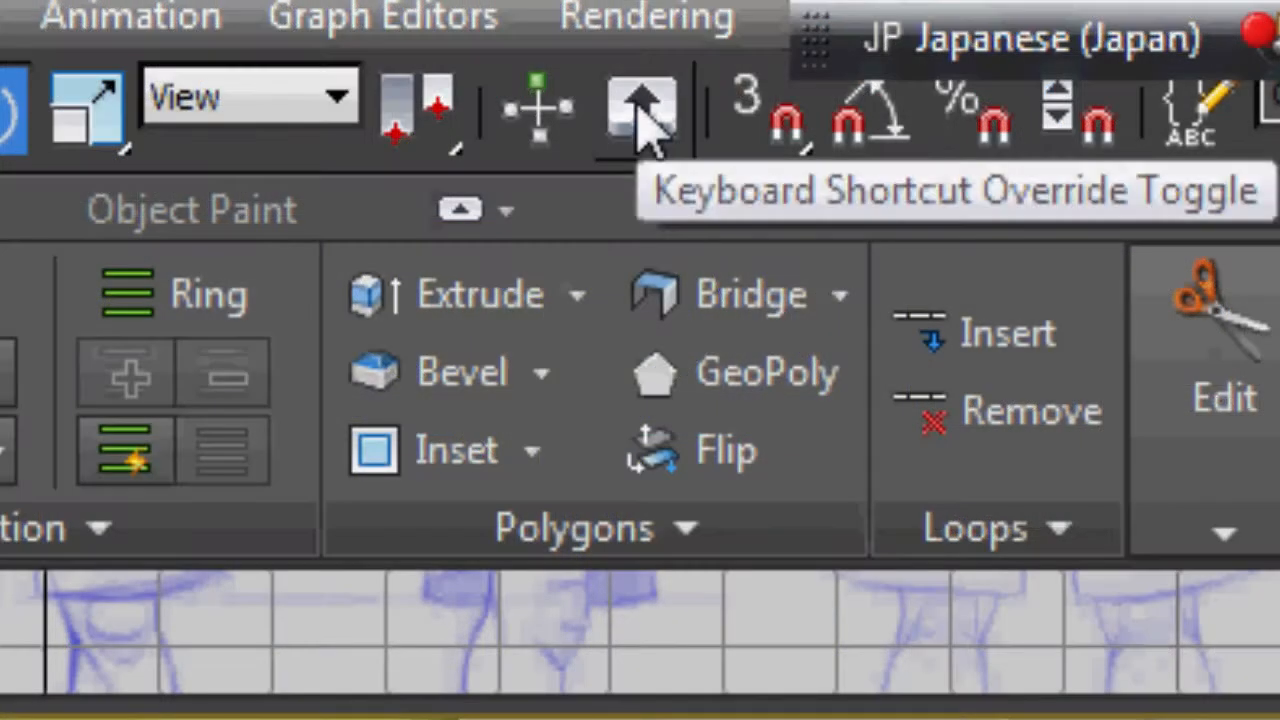
Switch the keyboard shortcut override on and back off.
{"action": "left_click", "coordinate": [640, 110]}
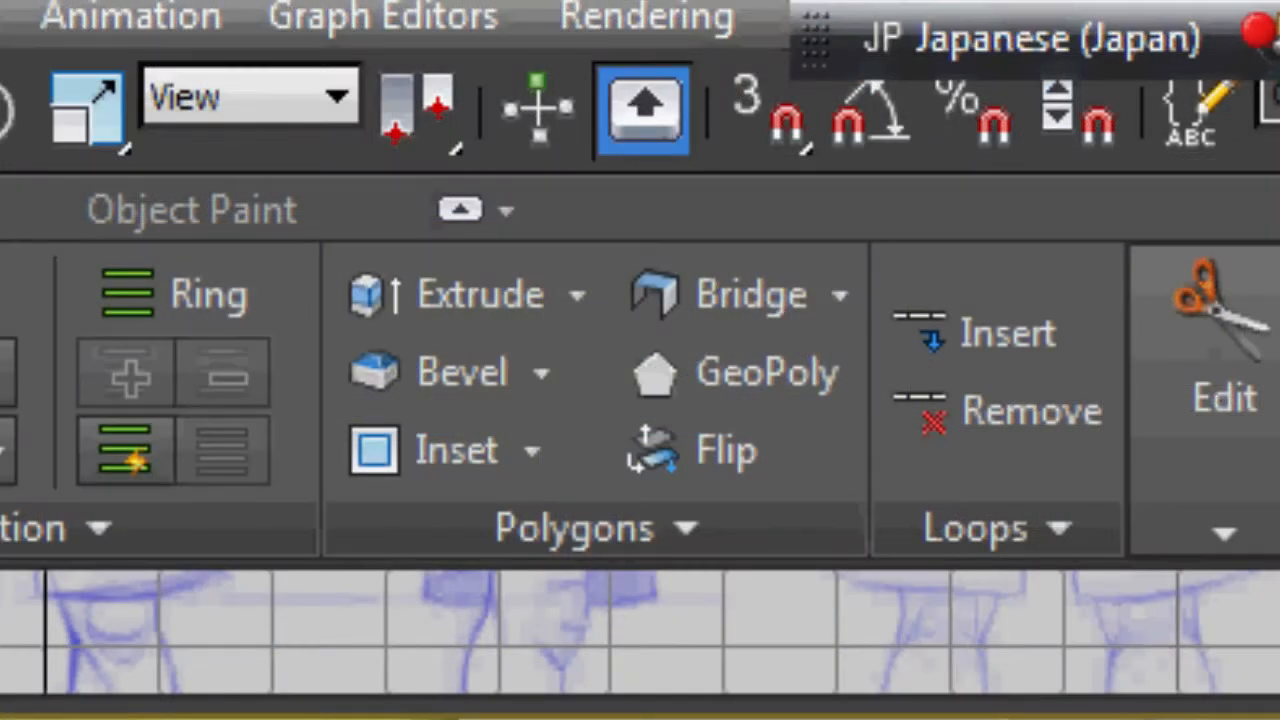
{"action": "left_click", "coordinate": [662, 122]}
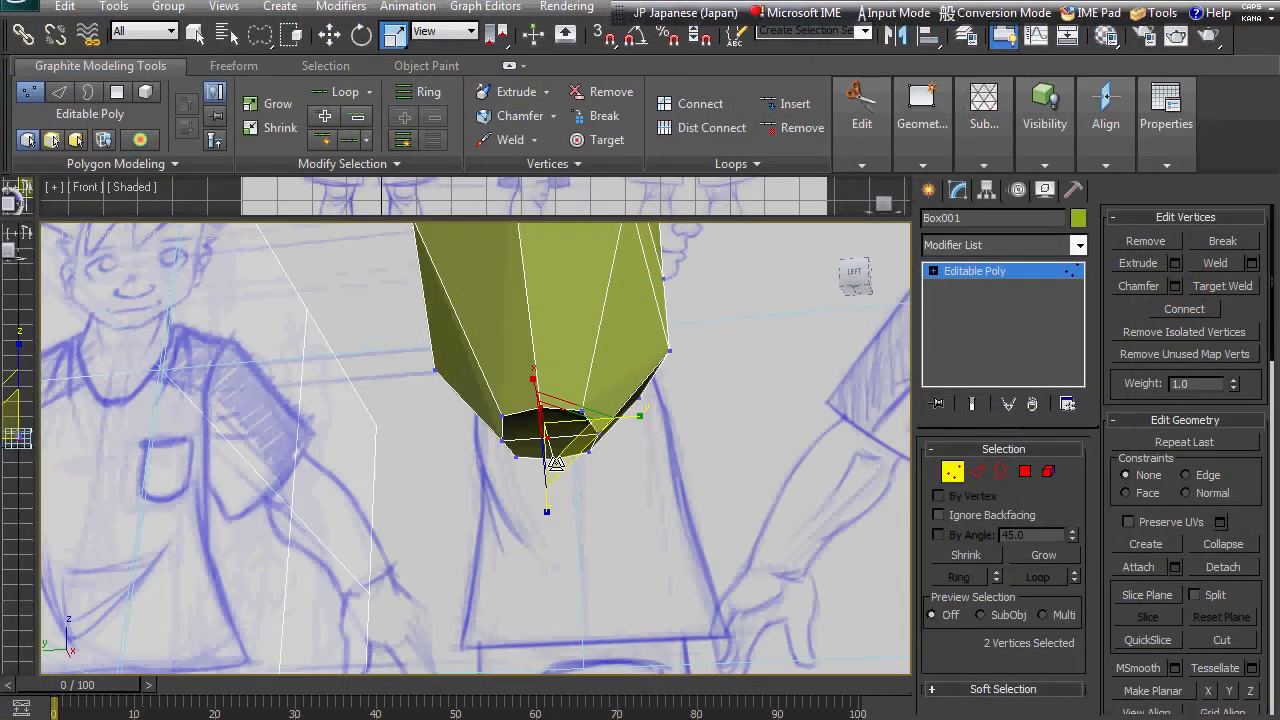
Adjust the middle row of vertices on the torso's narrow bottom face and shift its three back-edge vertices along Y.
{"action": "key", "text": "w"}
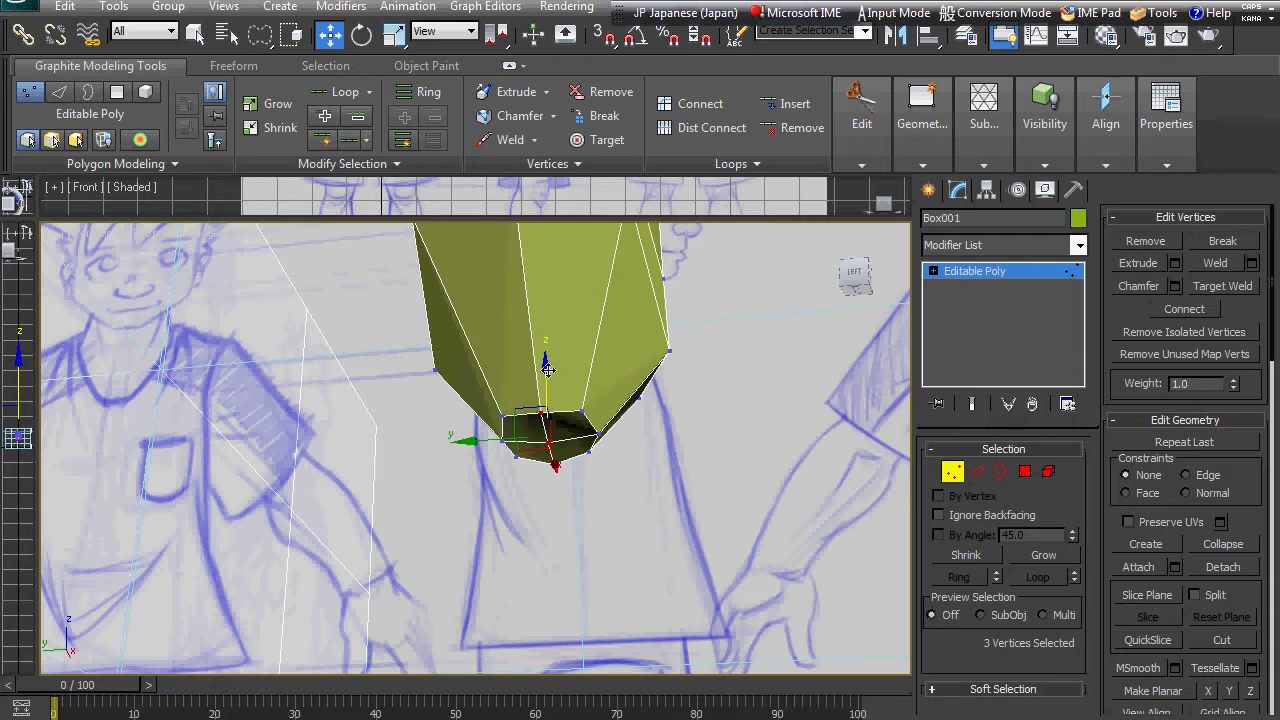
{"action": "middle_click_drag", "start_coordinate": [555, 489], "coordinate": [550, 530], "text": "alt"}
{"action": "mouse_move", "coordinate": [436, 405]}
{"action": "left_mouse_down"}
{"action": "mouse_move", "coordinate": [510, 448]}
{"action": "mouse_move", "coordinate": [508, 432]}
{"action": "left_mouse_up"}
{"action": "mouse_move", "coordinate": [387, 418]}
{"action": "left_mouse_down"}
{"action": "mouse_move", "coordinate": [430, 496]}
{"action": "mouse_move", "coordinate": [500, 402]}
{"action": "mouse_move", "coordinate": [485, 400]}
{"action": "left_mouse_up"}
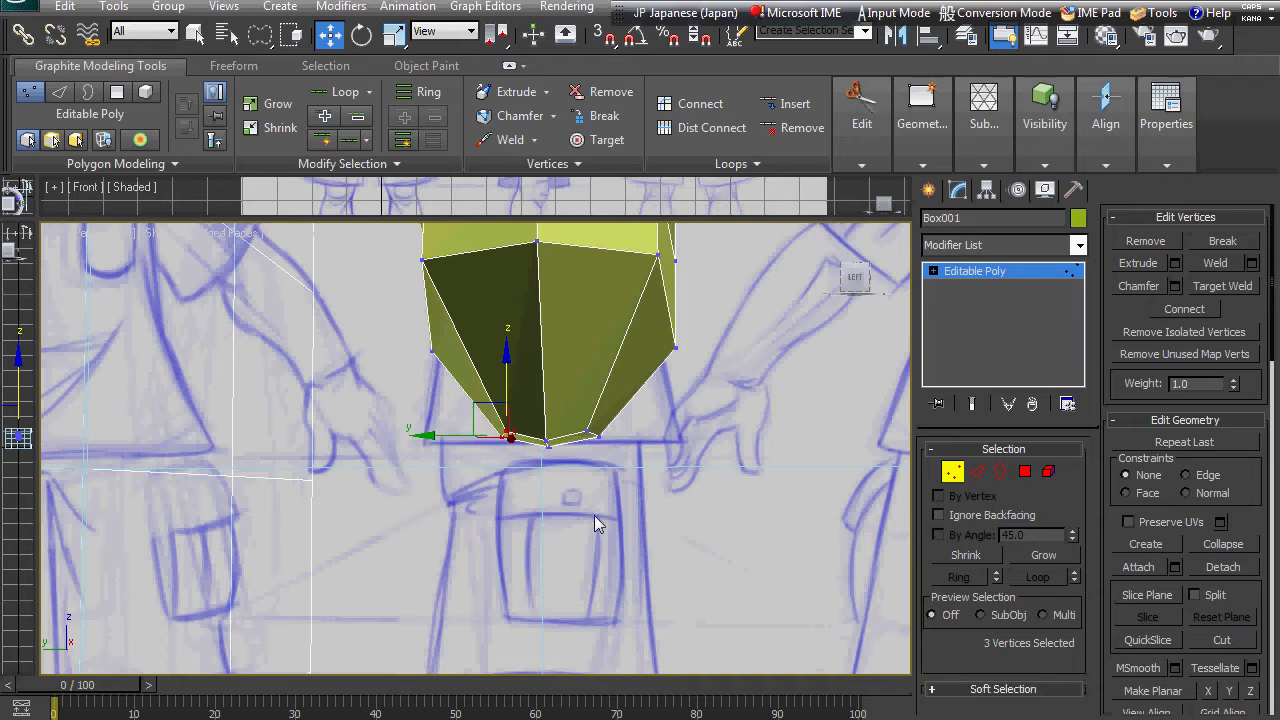
Select the six back vertices of the lowest torso section in the left view and move them a little backward.
{"action": "key", "text": "ctrl+alt+z"}
{"action": "scroll", "coordinate": [575, 450], "scroll_direction": "up", "scroll_amount": 3}
{"action": "scroll", "coordinate": [575, 442], "scroll_direction": "up", "scroll_amount": 2}
{"action": "middle_click_drag", "start_coordinate": [575, 442], "coordinate": [573, 344]}
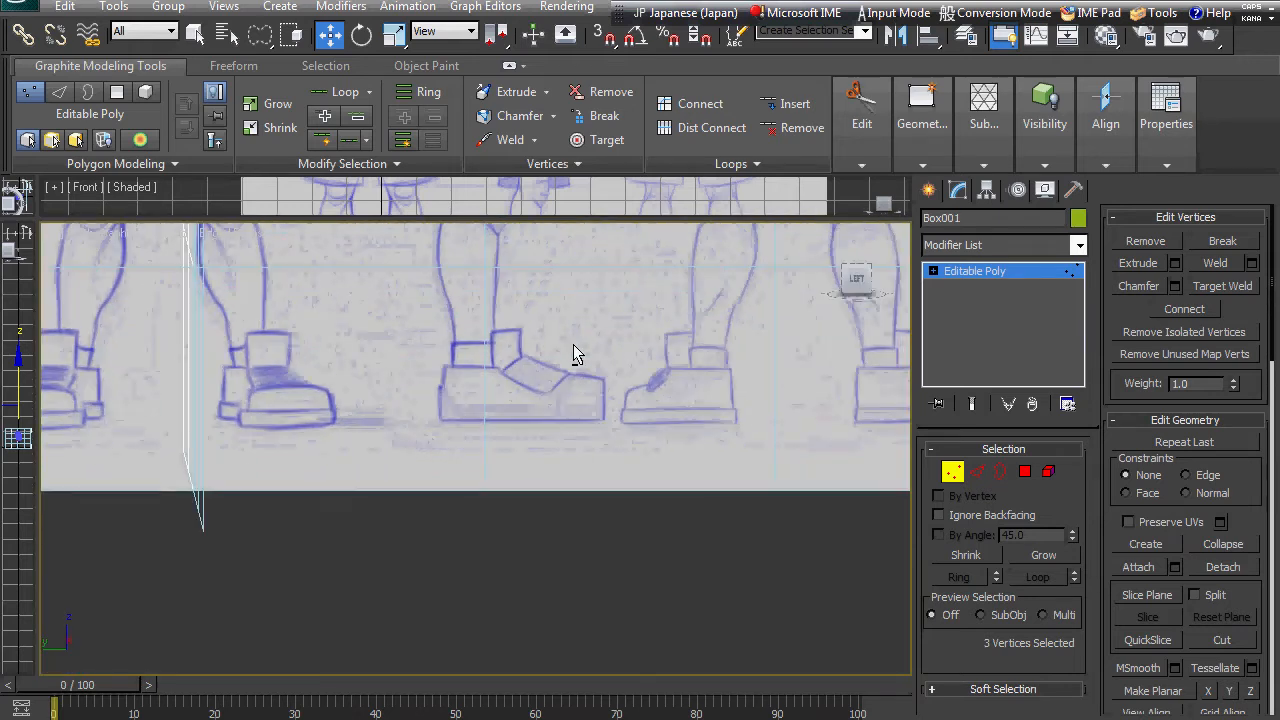
{"action": "scroll", "coordinate": [609, 357], "scroll_direction": "down", "scroll_amount": 4}
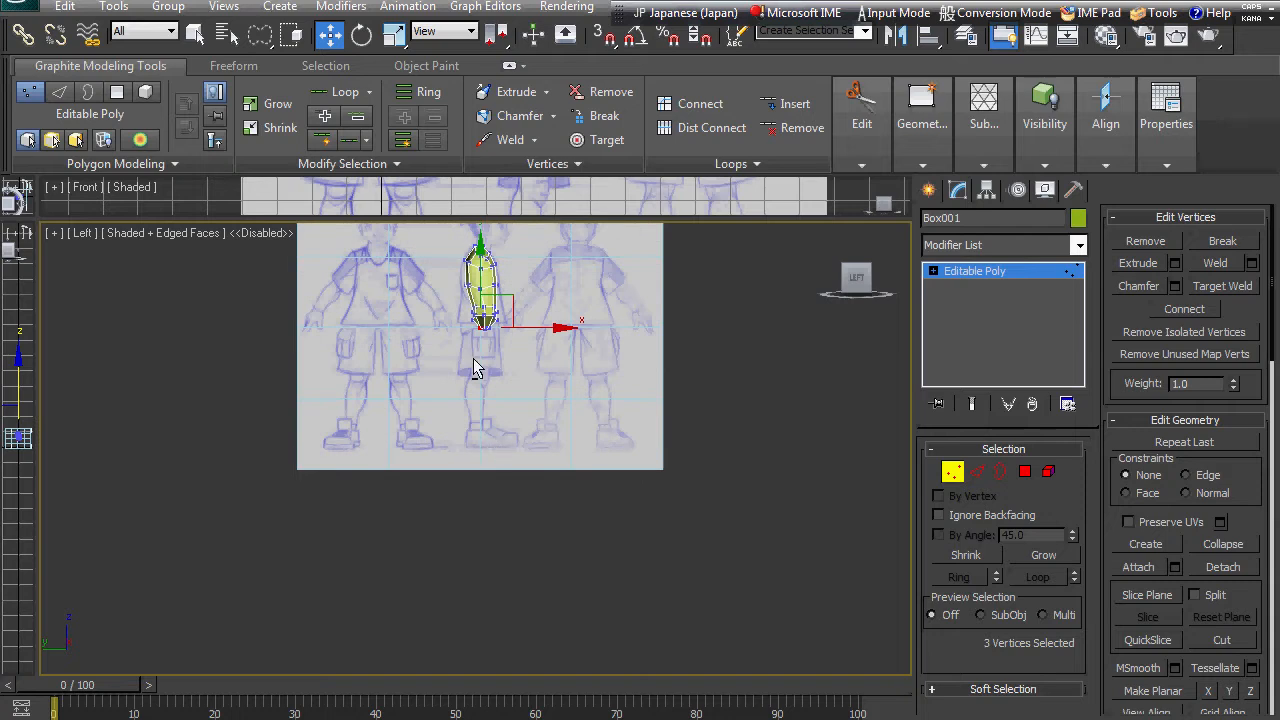
{"action": "middle_click_drag", "start_coordinate": [473, 359], "coordinate": [543, 371], "text": "alt"}
{"action": "key", "text": "shift+z"}
{"action": "scroll", "coordinate": [490, 372], "scroll_direction": "up", "scroll_amount": 3}
{"action": "scroll", "coordinate": [466, 329], "scroll_direction": "down", "scroll_amount": 4}
{"action": "scroll", "coordinate": [455, 300], "scroll_direction": "up", "scroll_amount": 6}
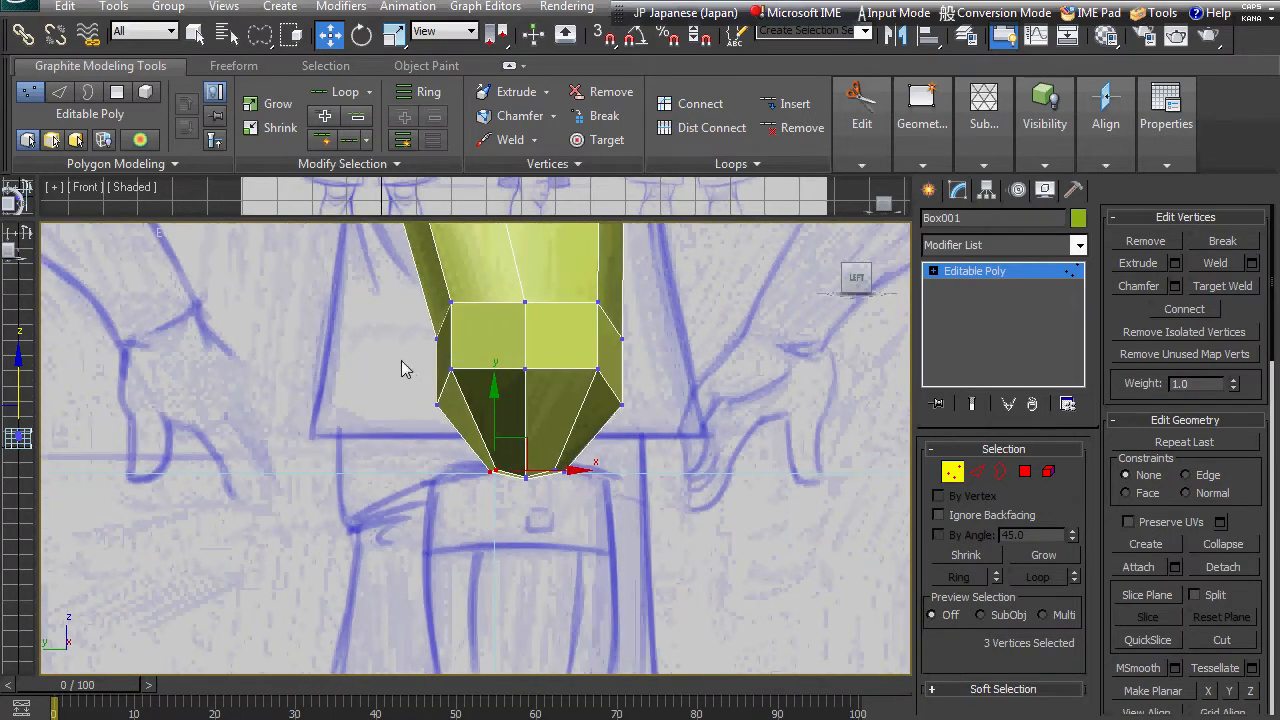
{"action": "mouse_move", "coordinate": [399, 358]}
{"action": "left_mouse_down"}
{"action": "mouse_move", "coordinate": [449, 413]}
{"action": "mouse_move", "coordinate": [442, 351]}
{"action": "mouse_move", "coordinate": [496, 446]}
{"action": "left_mouse_up"}
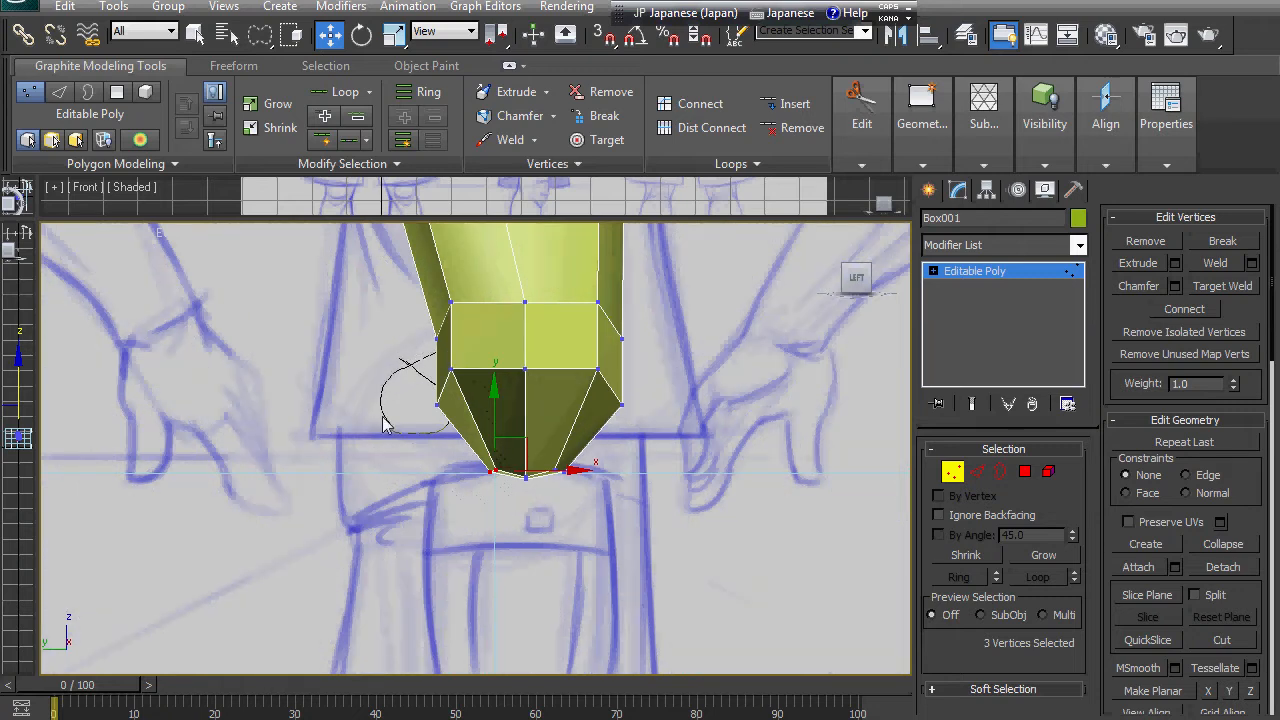
{"action": "left_click_drag", "start_coordinate": [383, 418], "coordinate": [383, 412], "text": "ctrl"}
{"action": "mouse_move", "coordinate": [553, 429]}
{"action": "left_mouse_down"}
{"action": "mouse_move", "coordinate": [509, 431]}
{"action": "mouse_move", "coordinate": [532, 434]}
{"action": "left_mouse_up"}
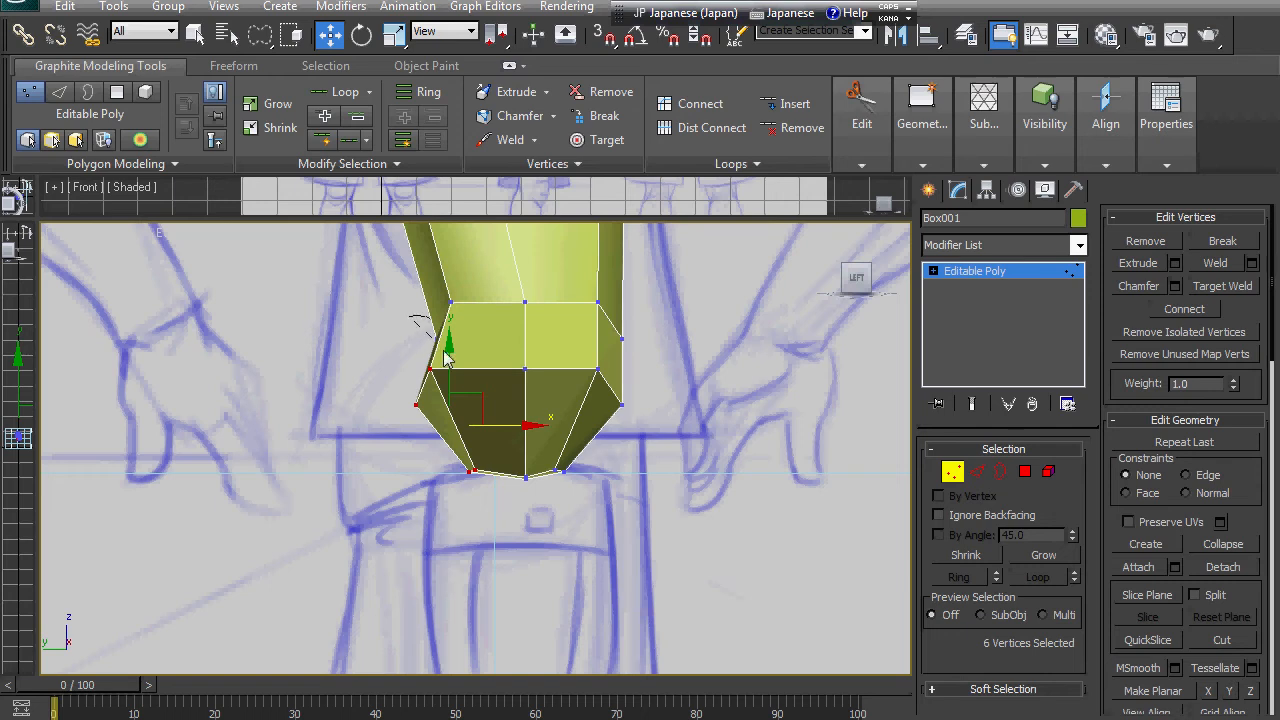
Raise the outer back vertices at the waist and reposition the vertices below them along Y to bulge out the buttocks.
{"action": "left_click", "coordinate": [447, 310]}
{"action": "left_click_drag", "start_coordinate": [447, 310], "coordinate": [445, 284]}
{"action": "mouse_move", "coordinate": [430, 344]}
{"action": "left_mouse_down"}
{"action": "mouse_move", "coordinate": [374, 354]}
{"action": "mouse_move", "coordinate": [419, 455]}
{"action": "mouse_move", "coordinate": [450, 388]}
{"action": "mouse_move", "coordinate": [483, 382]}
{"action": "mouse_move", "coordinate": [456, 377]}
{"action": "left_mouse_up"}
{"action": "mouse_move", "coordinate": [363, 355]}
{"action": "left_mouse_down"}
{"action": "mouse_move", "coordinate": [406, 381]}
{"action": "mouse_move", "coordinate": [386, 384]}
{"action": "left_mouse_up"}
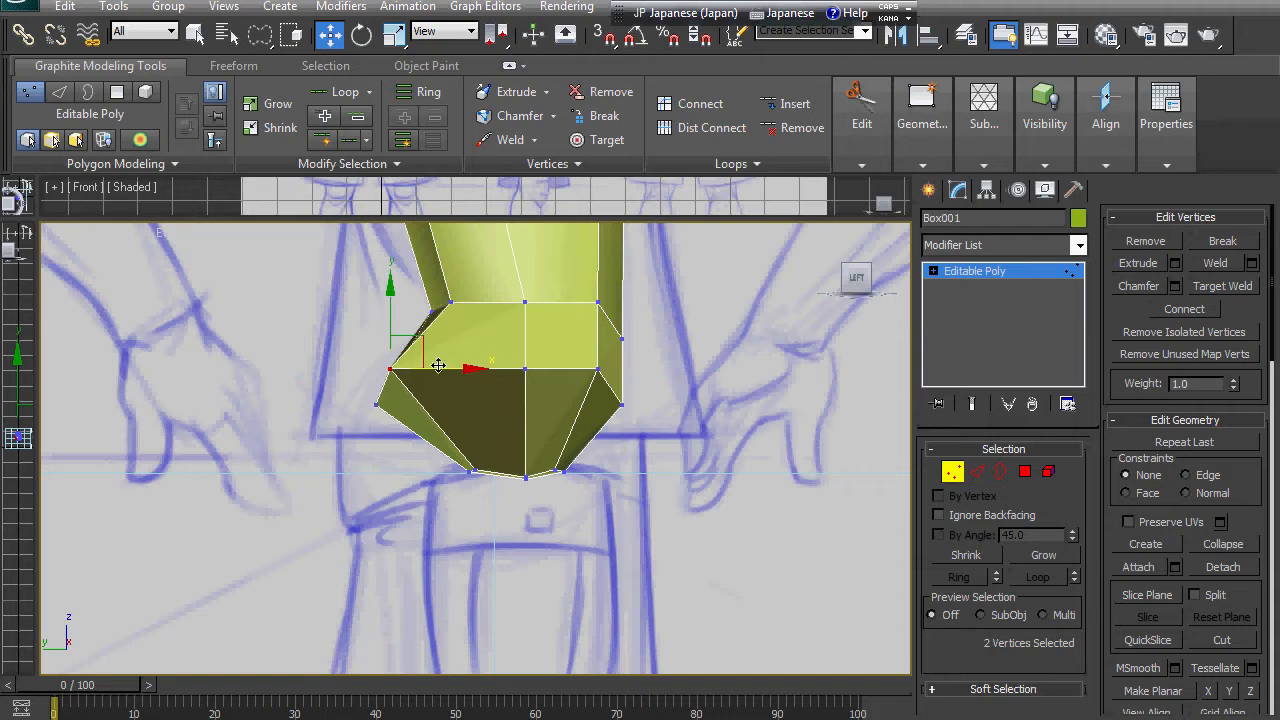
{"action": "left_click_drag", "start_coordinate": [465, 371], "coordinate": [491, 370]}
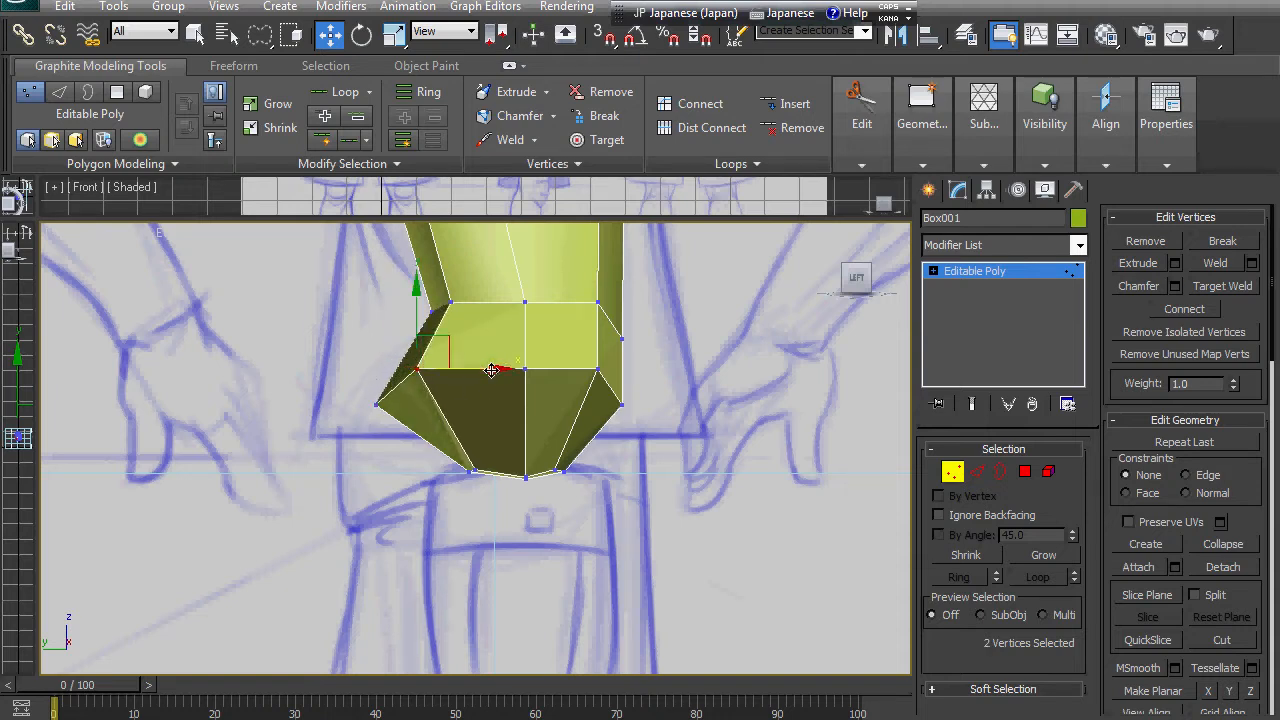
Move the bottom-row vertices backward and shift the two middle hip vertices slightly back in the left view.
{"action": "mouse_move", "coordinate": [485, 514]}
{"action": "left_mouse_down"}
{"action": "mouse_move", "coordinate": [486, 405]}
{"action": "mouse_move", "coordinate": [492, 476]}
{"action": "mouse_move", "coordinate": [517, 472]}
{"action": "mouse_move", "coordinate": [511, 439]}
{"action": "mouse_move", "coordinate": [514, 516]}
{"action": "left_mouse_up"}
{"action": "left_click_drag", "start_coordinate": [570, 479], "coordinate": [542, 482]}
{"action": "left_click_drag", "start_coordinate": [510, 352], "coordinate": [556, 404]}
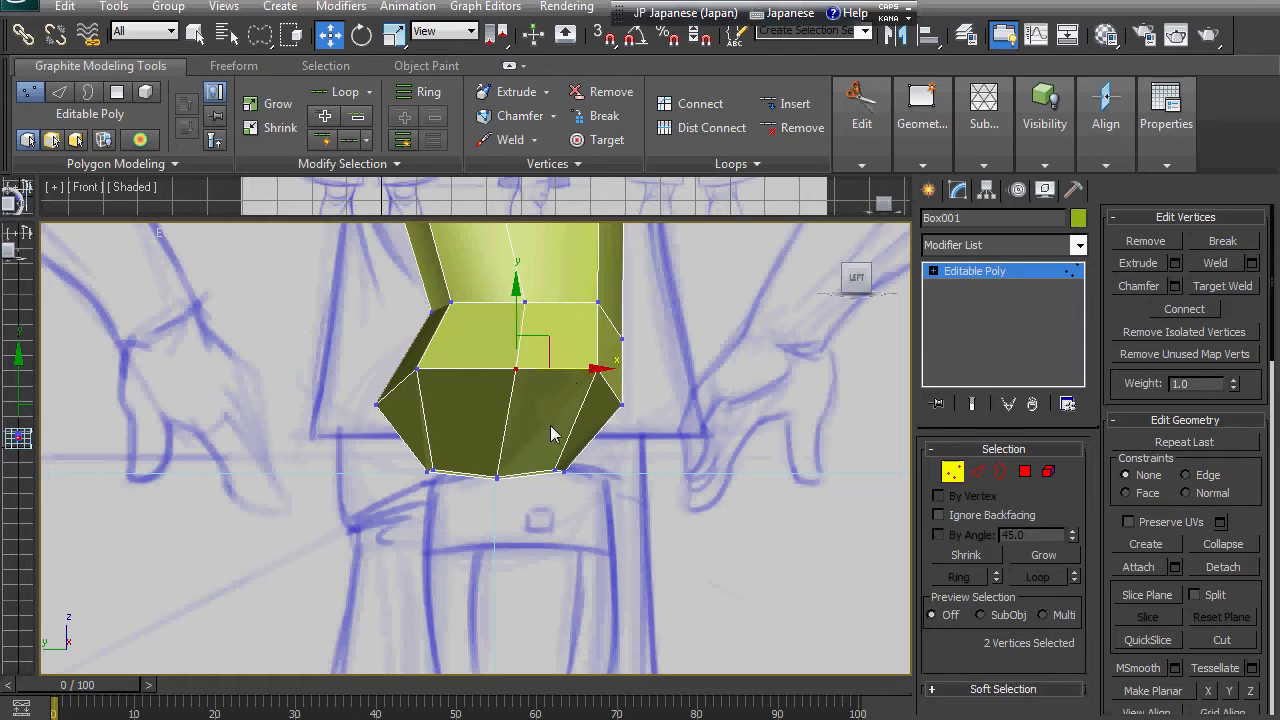
Switch to the Snipping Tool and sketch red guide lines on a capture of the torso, showing a leg extending from the hip opening.
{"action": "scroll", "coordinate": [550, 433], "scroll_direction": "down", "scroll_amount": 4}
{"action": "mouse_move", "coordinate": [532, 480]}
{"action": "middle_mouse_down", "text": "alt"}
{"action": "mouse_move", "coordinate": [415, 505]}
{"action": "mouse_move", "coordinate": [420, 402]}
{"action": "mouse_move", "coordinate": [470, 425]}
{"action": "middle_mouse_up", "text": "alt"}
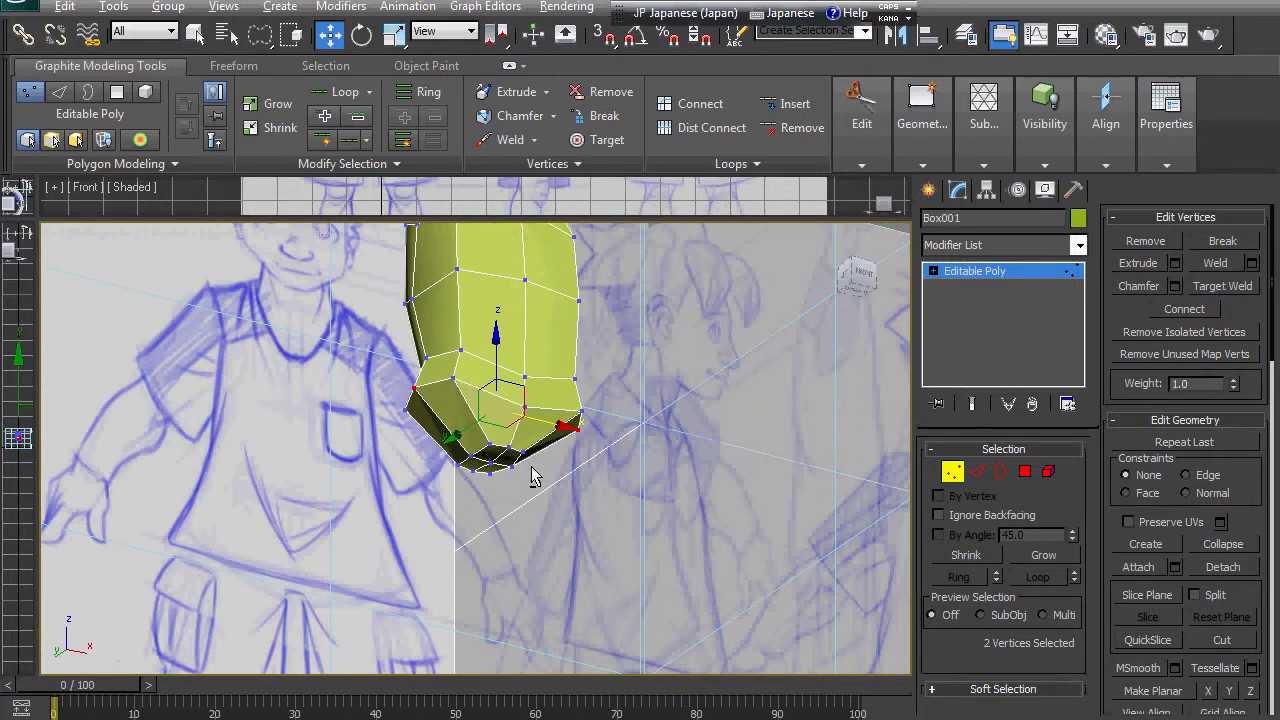
{"action": "scroll", "coordinate": [522, 445], "scroll_direction": "up", "scroll_amount": 6}
{"action": "scroll", "coordinate": [524, 462], "scroll_direction": "down", "scroll_amount": 5}
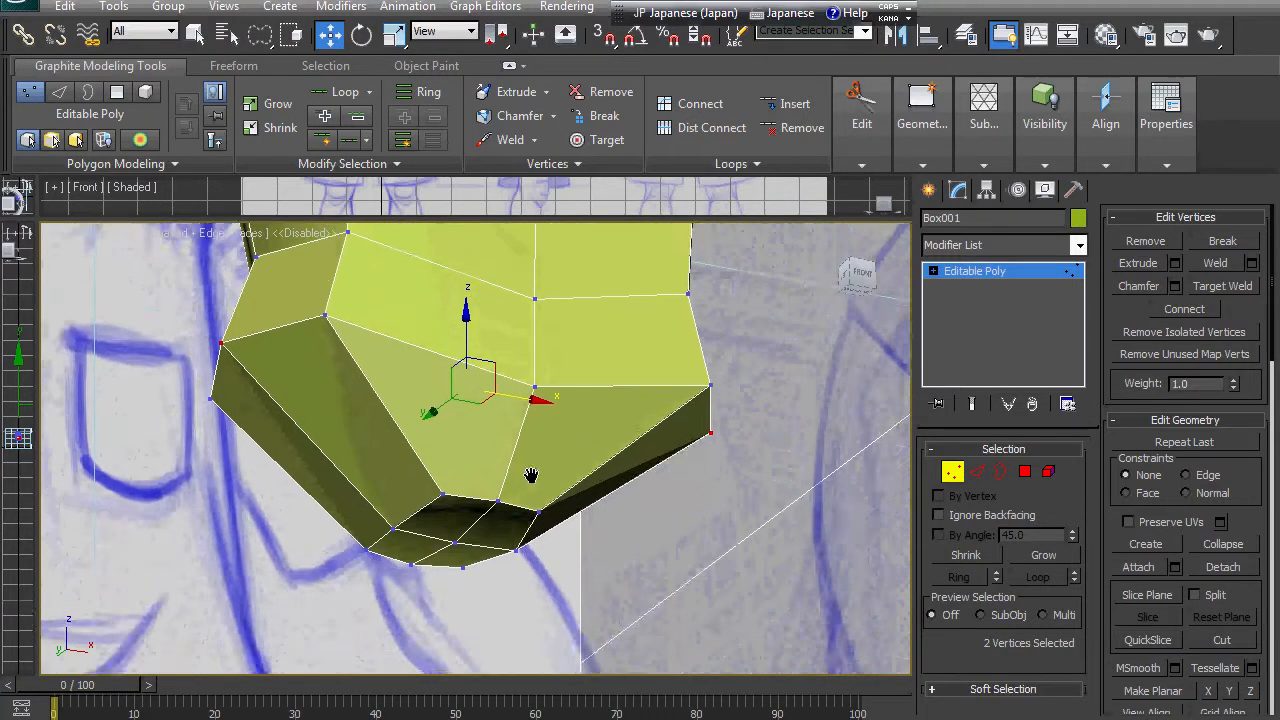
{"action": "key", "text": "alt+shift"}
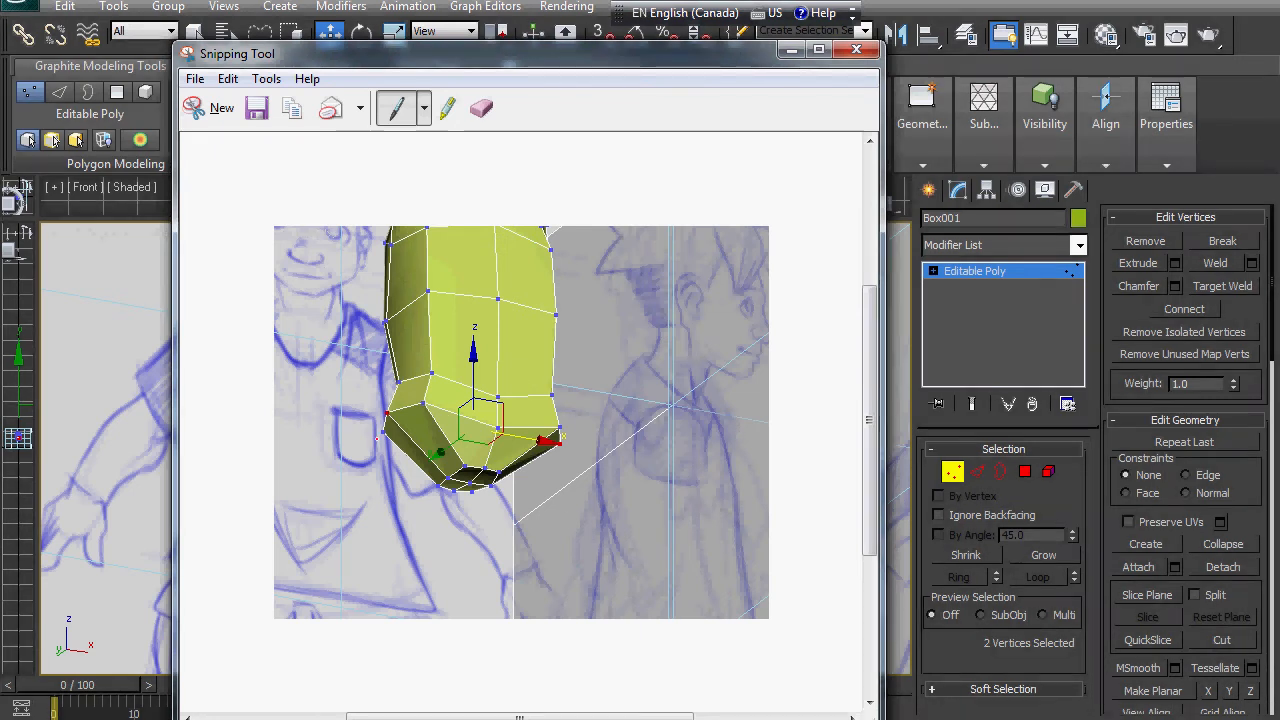
{"action": "left_click_drag", "start_coordinate": [386, 412], "coordinate": [385, 576]}
{"action": "left_click_drag", "start_coordinate": [464, 470], "coordinate": [461, 623]}
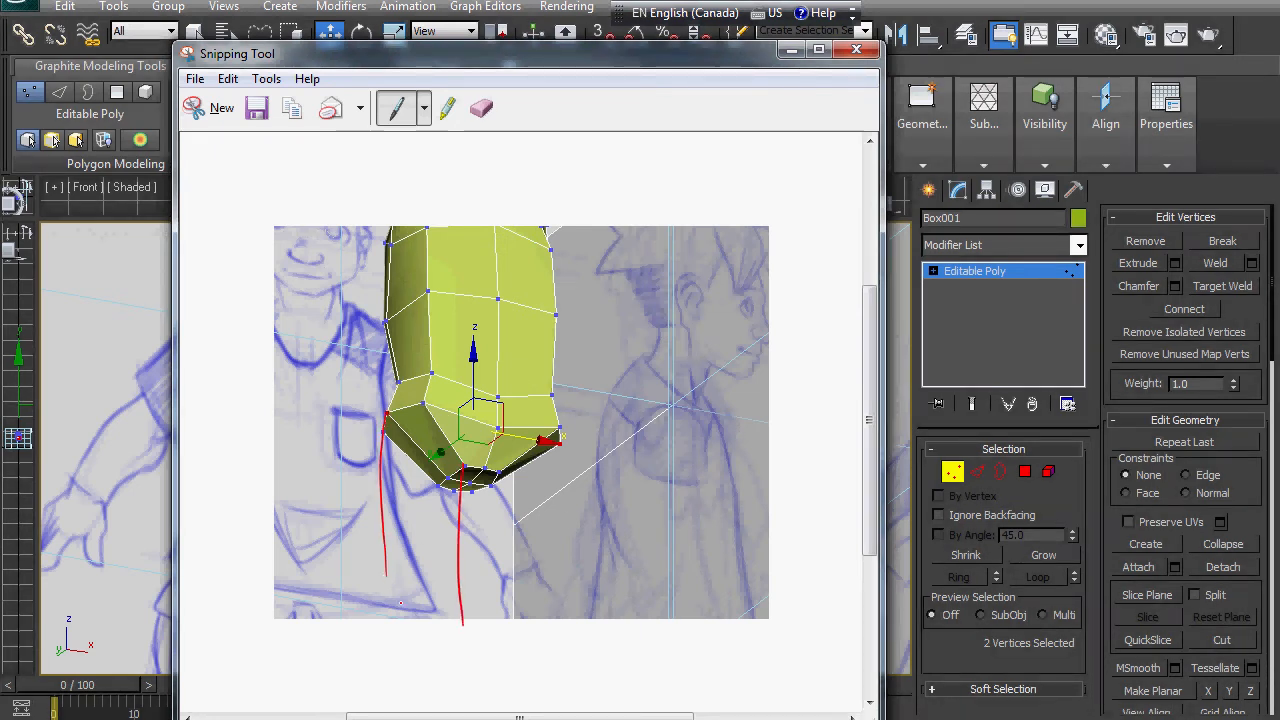
{"action": "left_click_drag", "start_coordinate": [442, 579], "coordinate": [402, 592]}
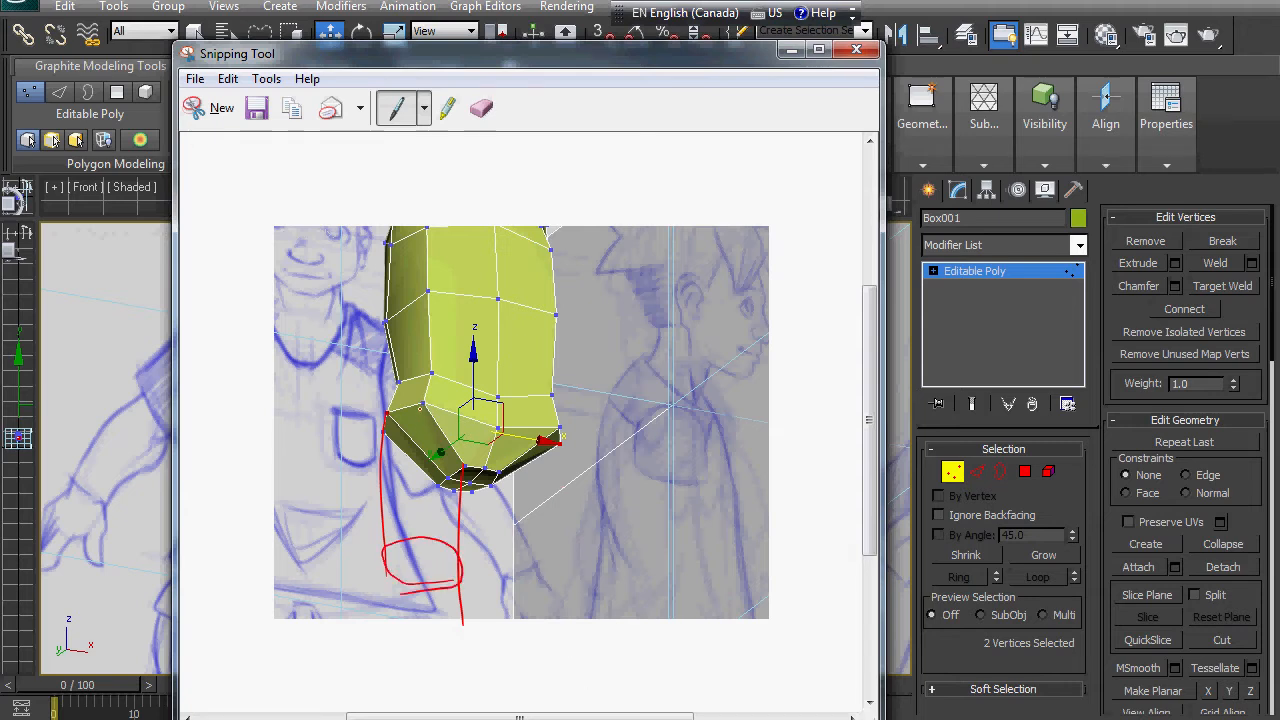
{"action": "left_click_drag", "start_coordinate": [420, 406], "coordinate": [412, 571]}
{"action": "left_click_drag", "start_coordinate": [389, 416], "coordinate": [392, 578]}
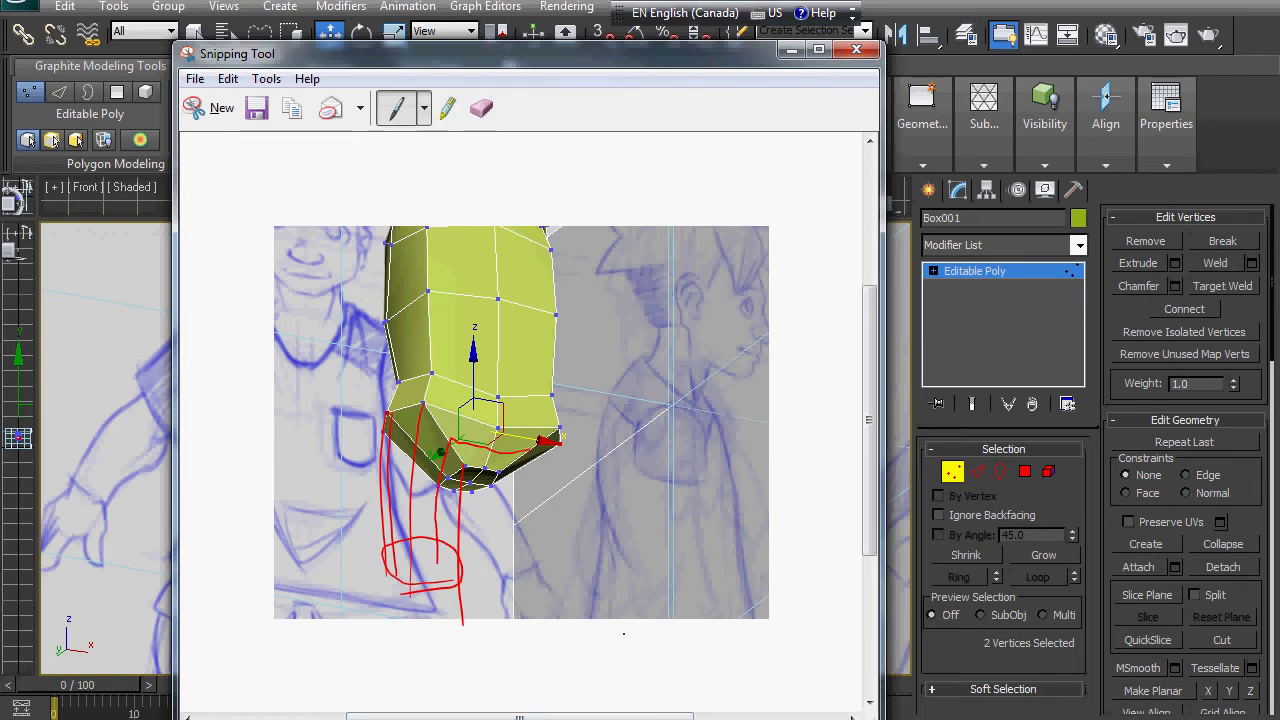
{"action": "left_click", "coordinate": [793, 51]}
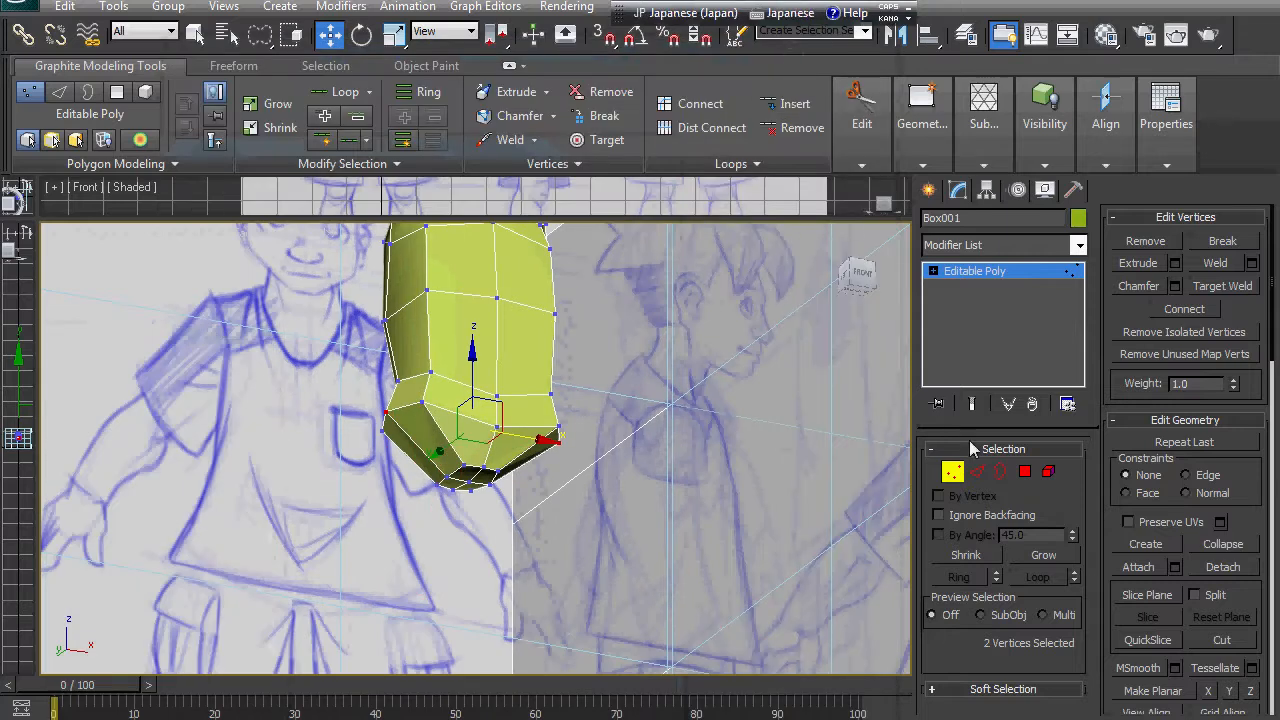
{"action": "left_click", "coordinate": [980, 473]}
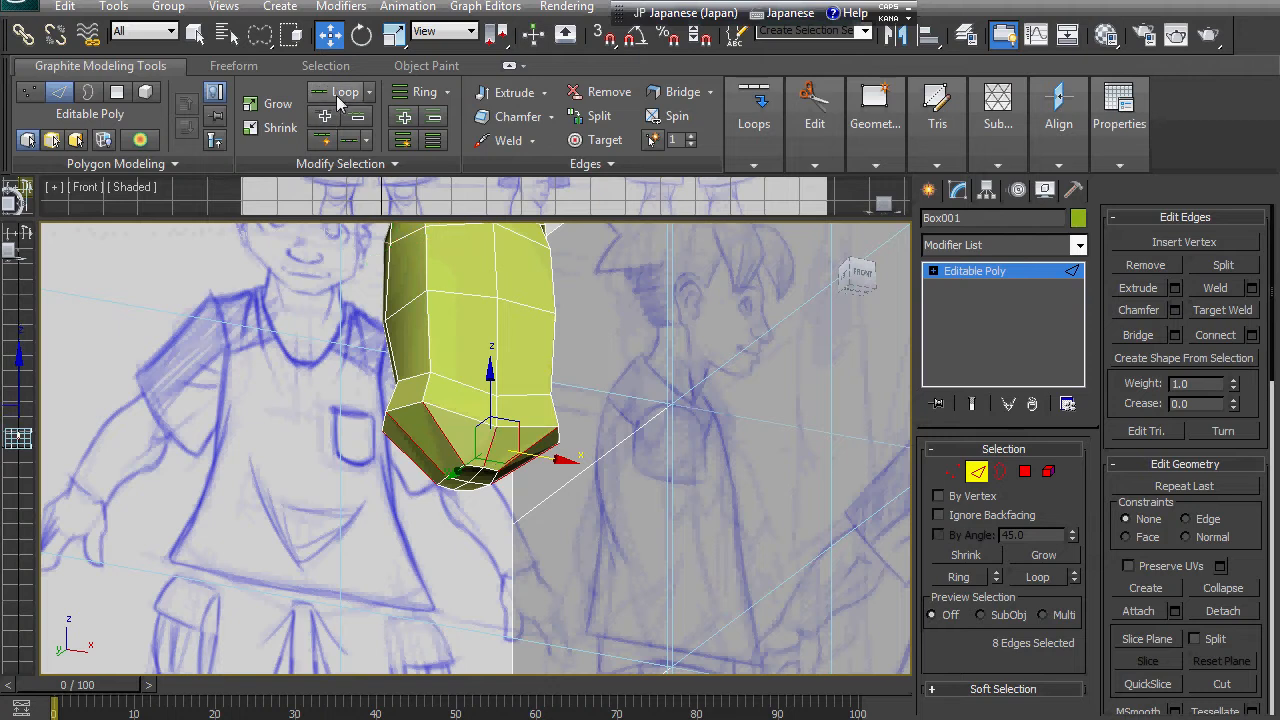
{"action": "left_click", "coordinate": [753, 381]}
{"action": "key", "text": "2"}
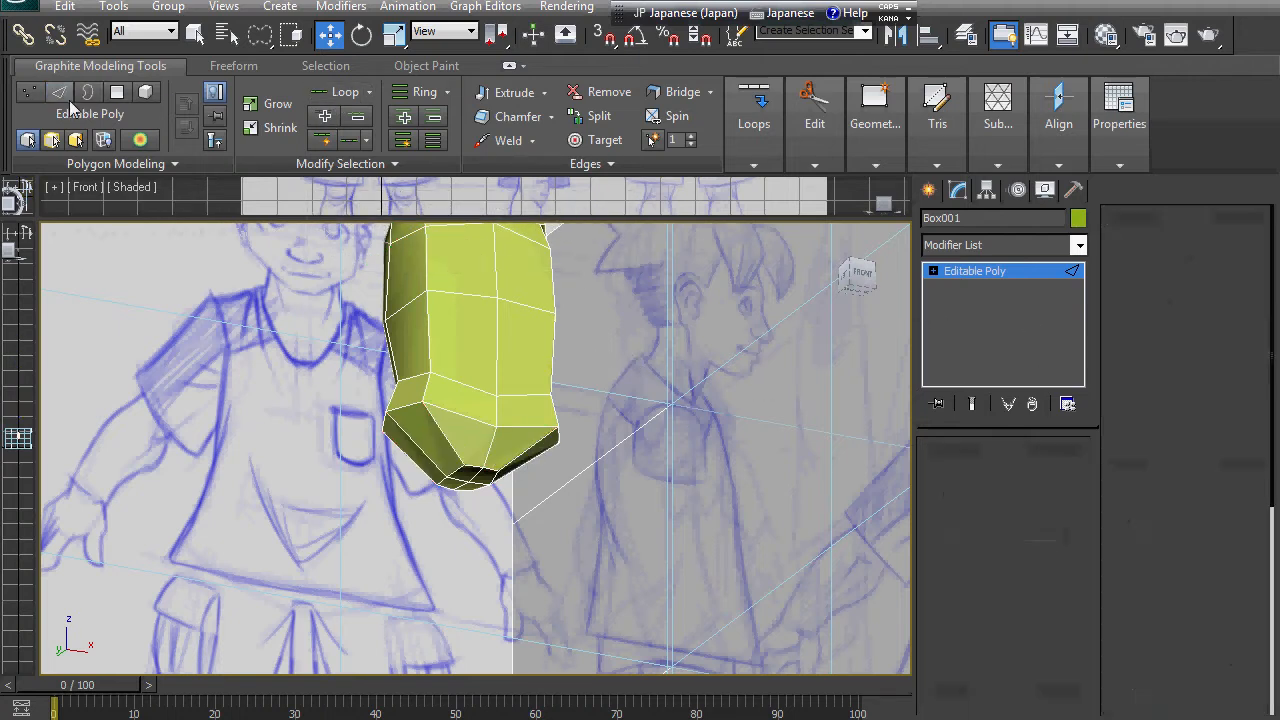
Insert a horizontal edge loop around the tapered section below the hips with Swift Loop.
{"action": "left_click", "coordinate": [478, 91]}
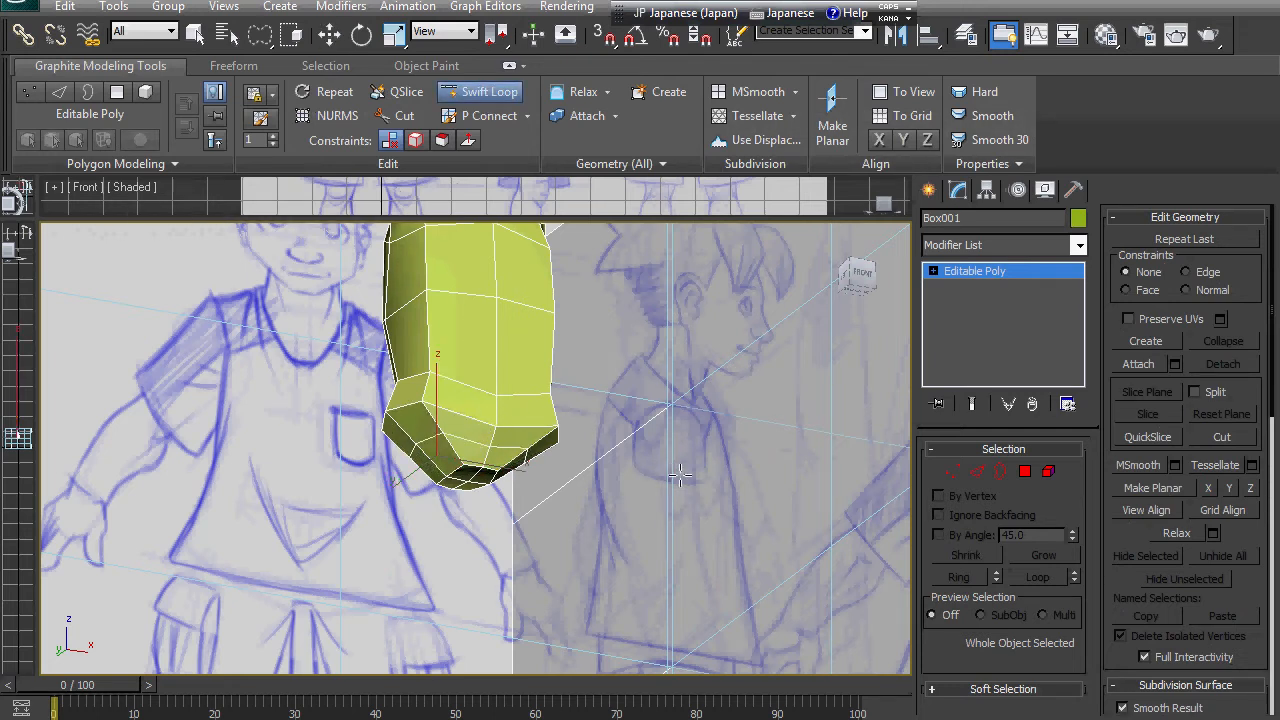
{"action": "key", "text": "w"}
Move the back vertices of the new edge loop slightly backward in the side view to round the buttocks.
{"action": "mouse_move", "coordinate": [697, 505]}
{"action": "middle_mouse_down", "text": "alt"}
{"action": "mouse_move", "coordinate": [675, 470]}
{"action": "mouse_move", "coordinate": [819, 458]}
{"action": "mouse_move", "coordinate": [702, 495]}
{"action": "mouse_move", "coordinate": [791, 469]}
{"action": "mouse_move", "coordinate": [717, 490]}
{"action": "mouse_move", "coordinate": [709, 471]}
{"action": "mouse_move", "coordinate": [714, 488]}
{"action": "middle_mouse_up", "text": "alt"}
{"action": "left_click", "coordinate": [952, 472]}
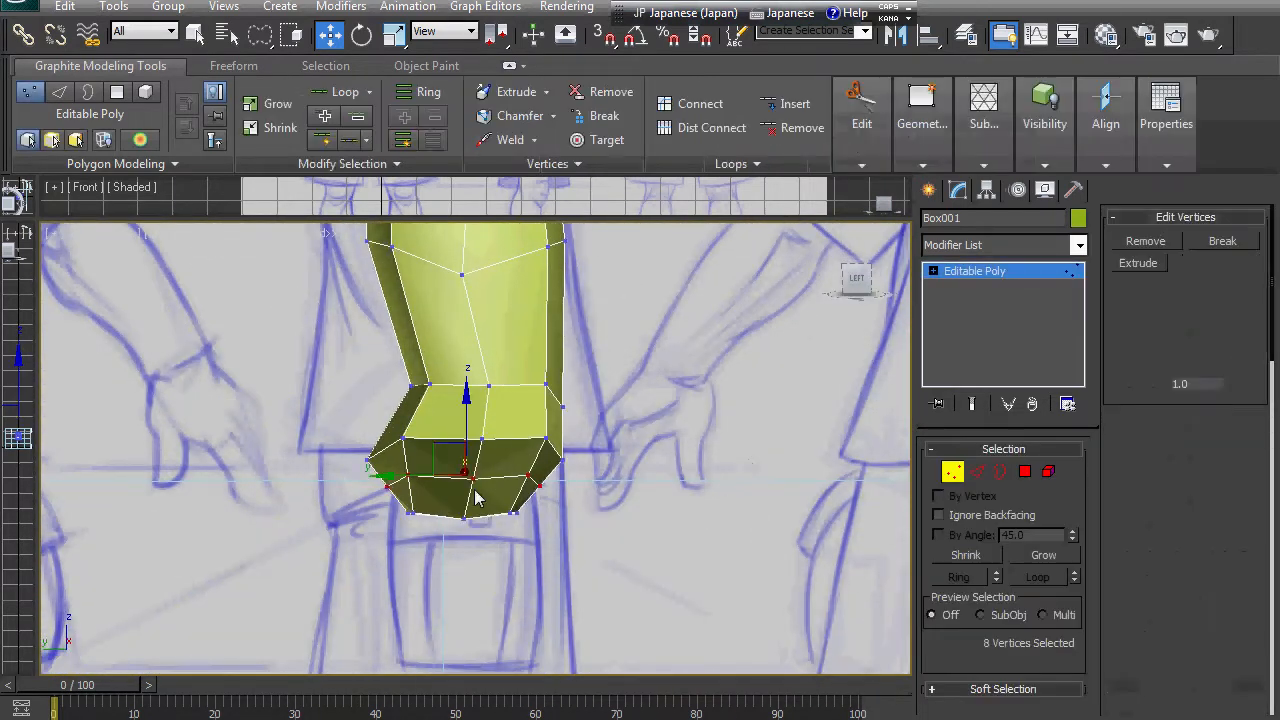
{"action": "left_click_drag", "start_coordinate": [394, 453], "coordinate": [419, 477]}
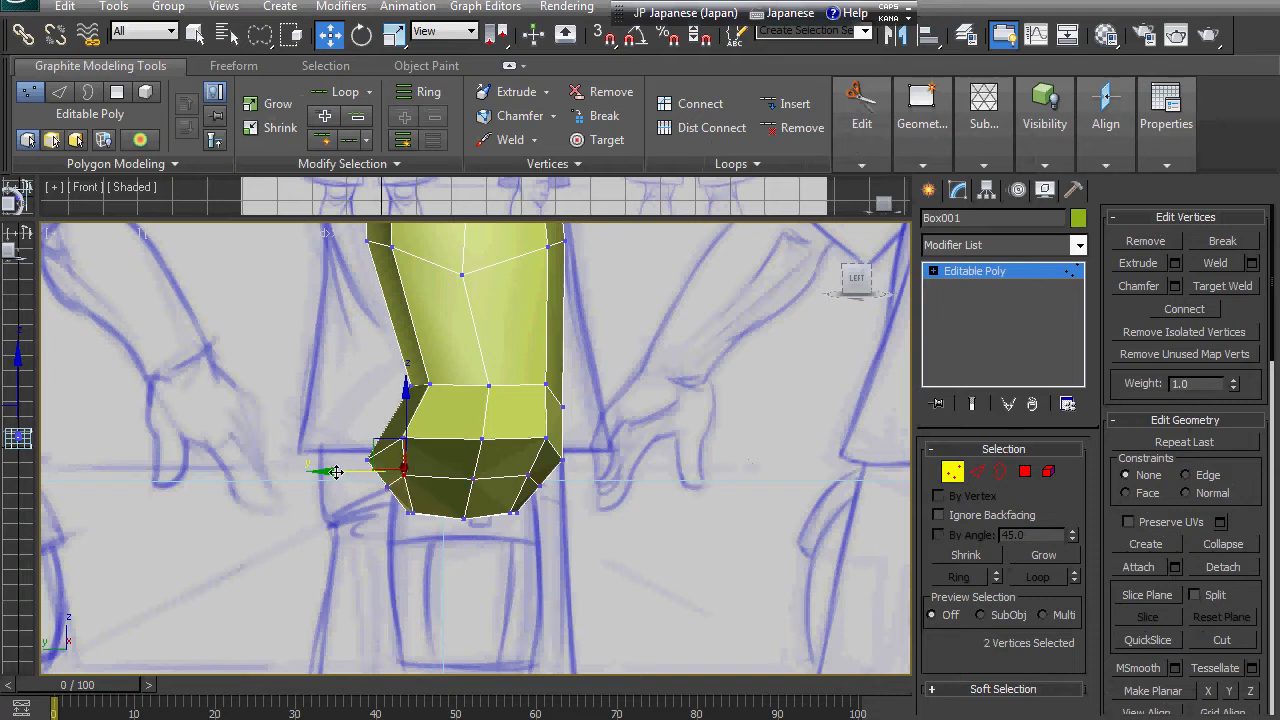
{"action": "left_click_drag", "start_coordinate": [338, 471], "coordinate": [334, 471]}
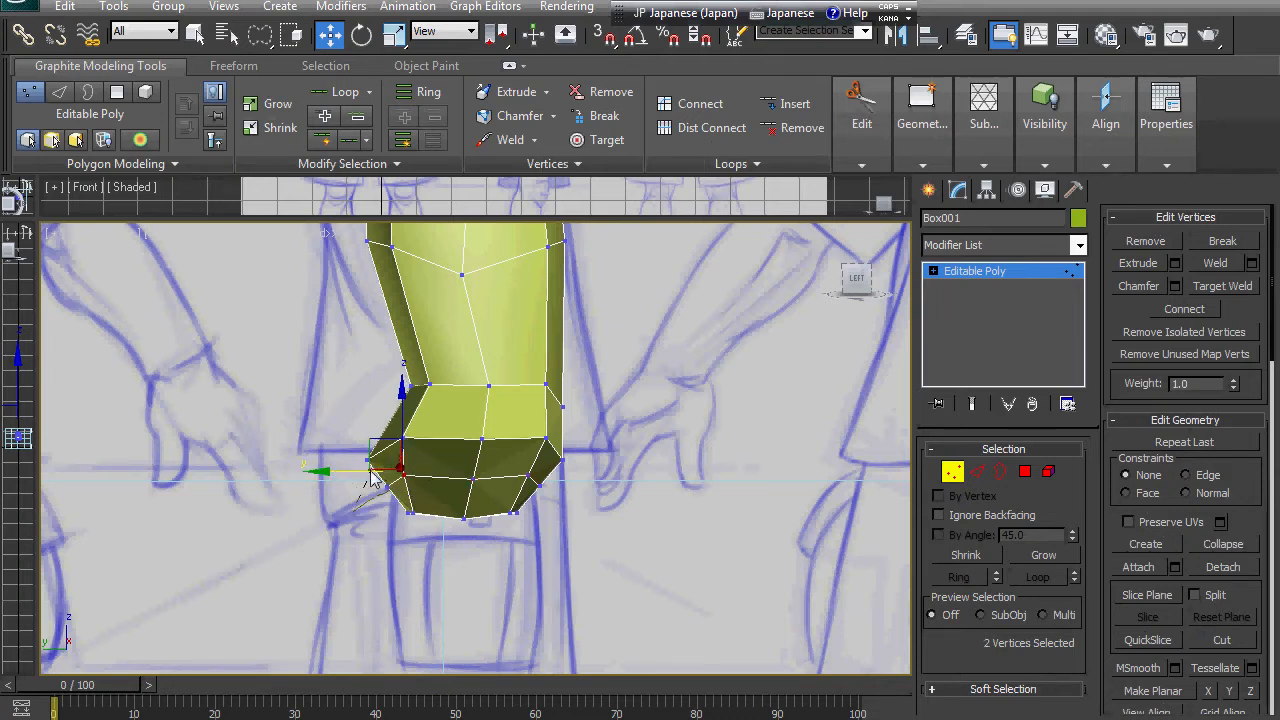
{"action": "left_click", "coordinate": [384, 486], "text": "ctrl"}
{"action": "left_click_drag", "start_coordinate": [315, 477], "coordinate": [309, 478]}
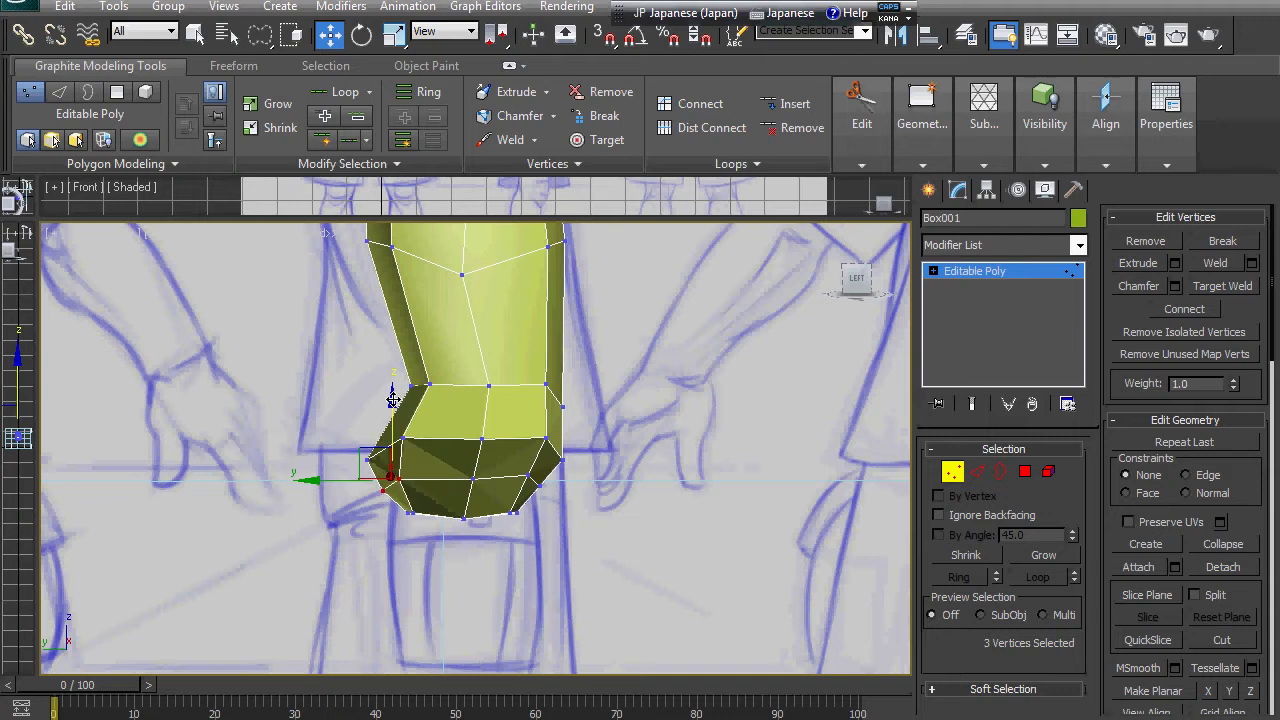
Raise the two middle side vertices at the hips and move the edge loop's three front vertices slightly forward.
{"action": "left_click", "coordinate": [482, 440]}
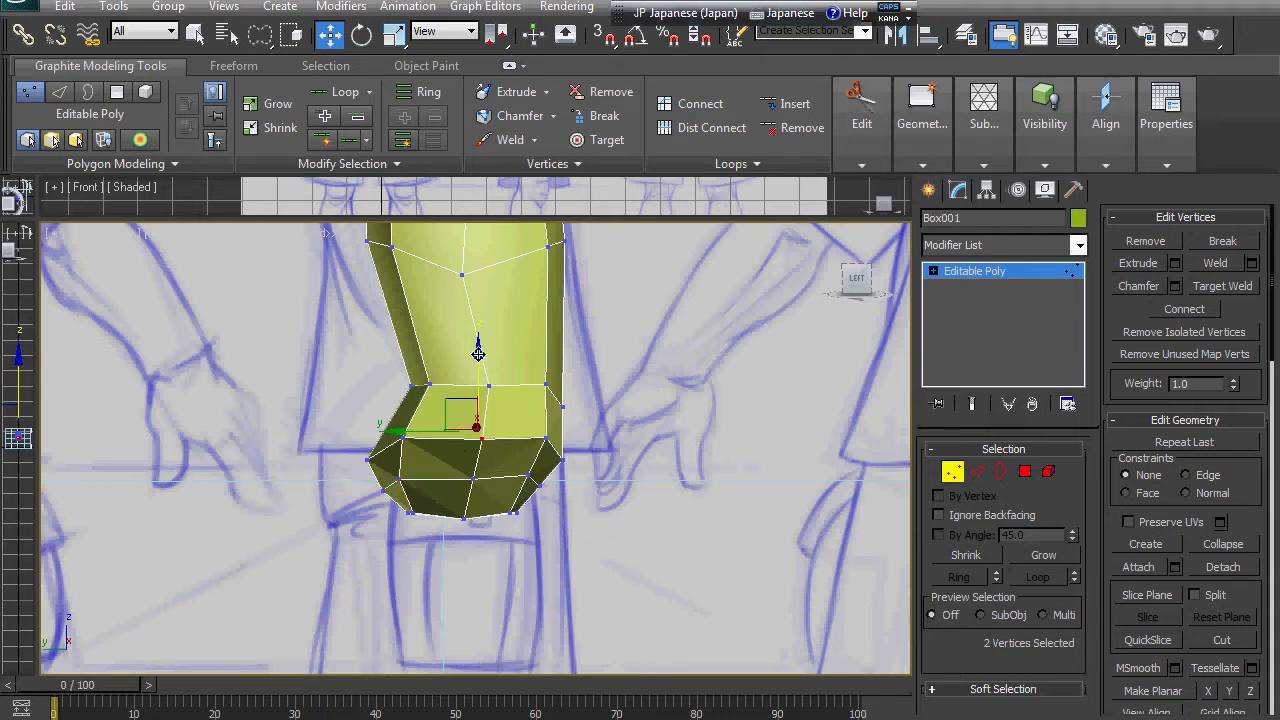
{"action": "left_click_drag", "start_coordinate": [478, 352], "coordinate": [482, 322]}
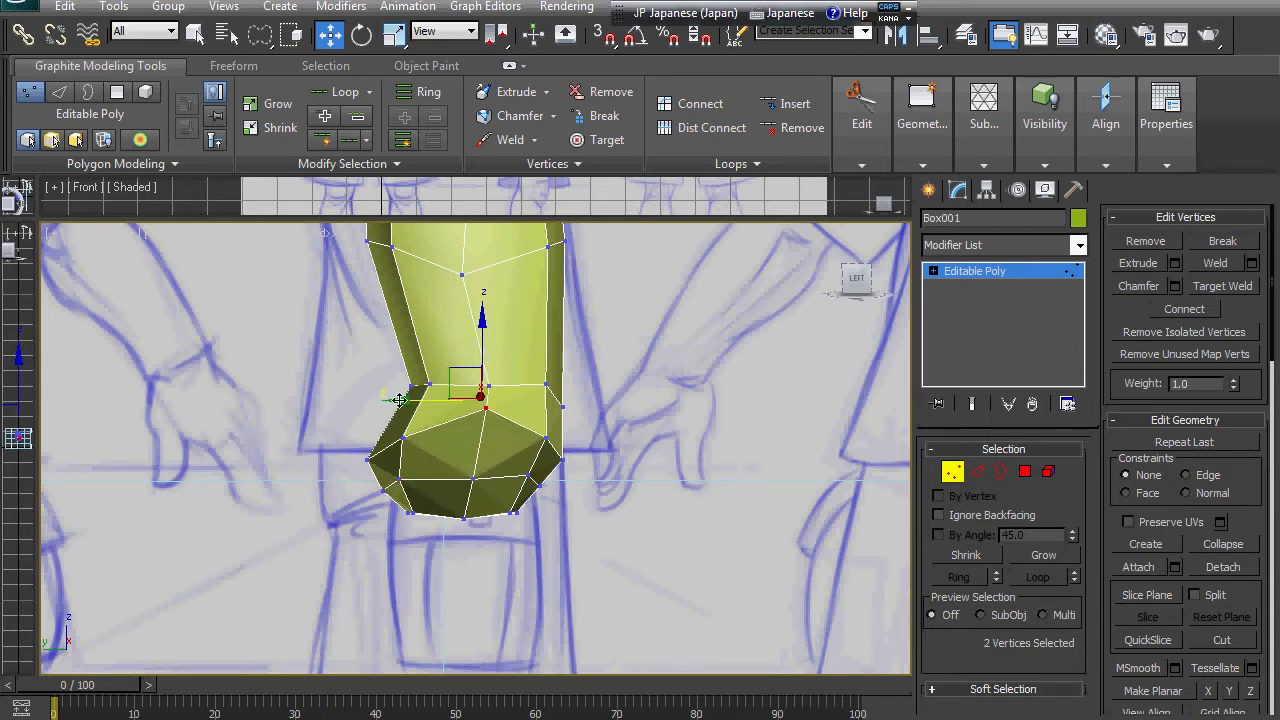
{"action": "left_click_drag", "start_coordinate": [548, 477], "coordinate": [555, 505]}
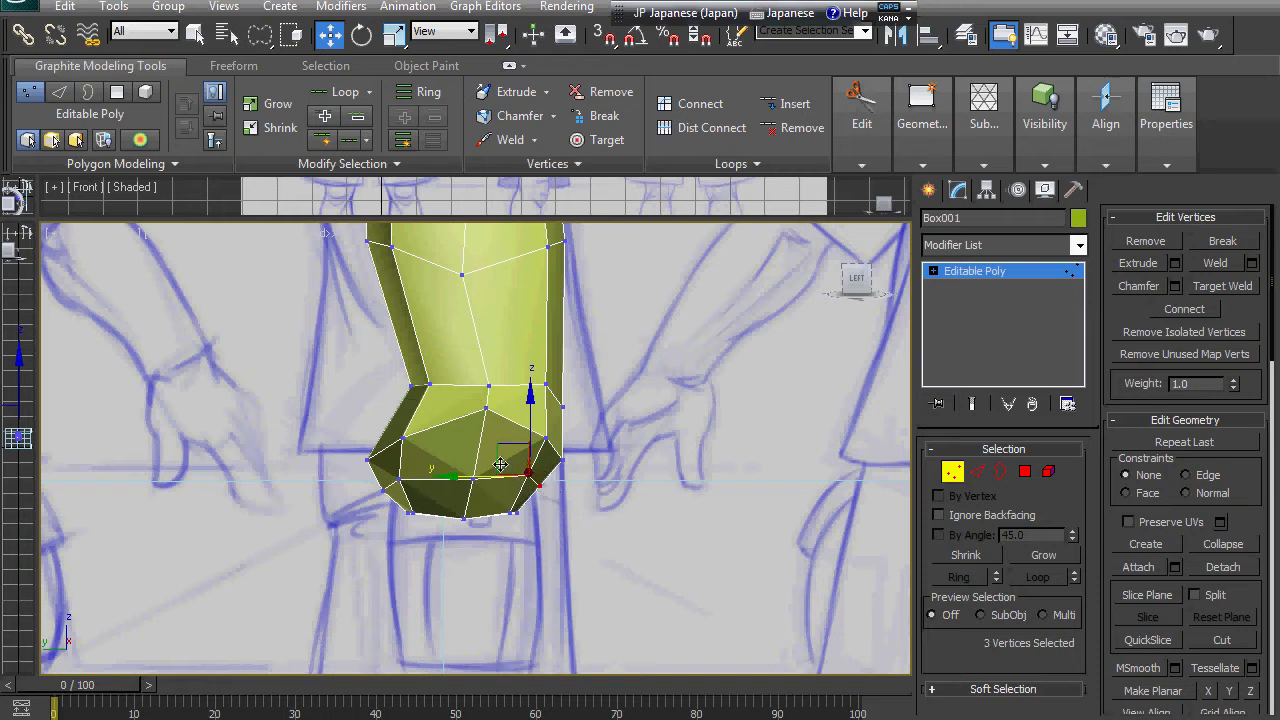
{"action": "left_click_drag", "start_coordinate": [483, 475], "coordinate": [489, 475]}
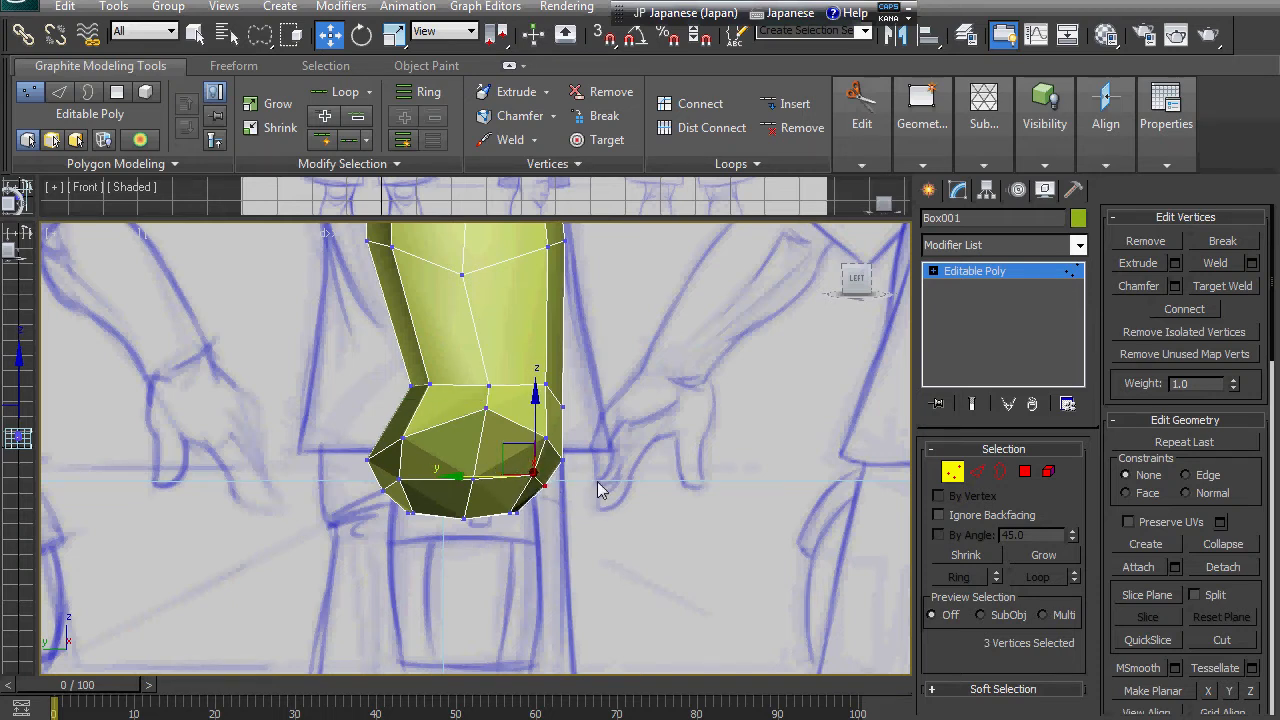
Scale the outermost hip vertices, and the four vertices of the row just below them, horizontally inward in the front view.
{"action": "middle_click_drag", "start_coordinate": [741, 530], "coordinate": [555, 500], "text": "alt"}
{"action": "left_click", "coordinate": [687, 406]}
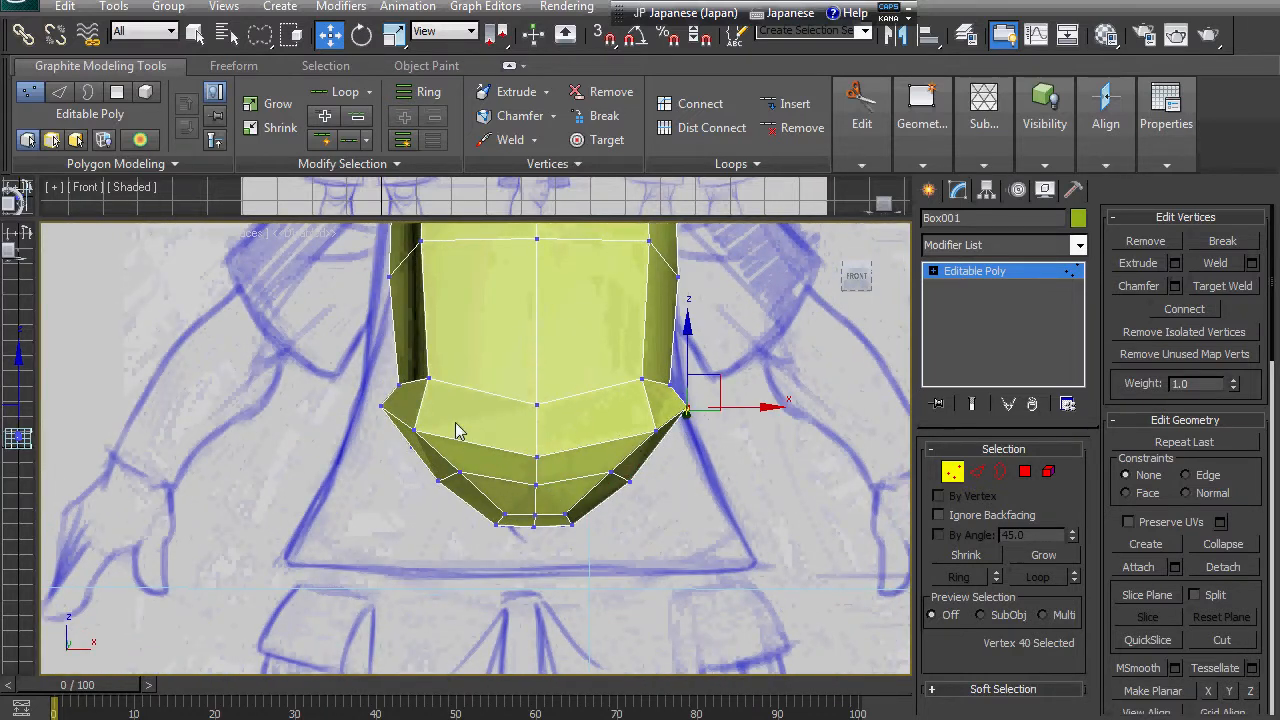
{"action": "left_click", "coordinate": [381, 406], "text": "ctrl"}
{"action": "key", "text": "r"}
{"action": "left_click_drag", "start_coordinate": [452, 410], "coordinate": [388, 456]}
{"action": "mouse_move", "coordinate": [670, 467]}
{"action": "left_mouse_down", "text": "ctrl"}
{"action": "mouse_move", "coordinate": [671, 429]}
{"action": "mouse_move", "coordinate": [678, 444]}
{"action": "left_mouse_up", "text": "ctrl"}
{"action": "key", "text": "e"}
{"action": "key", "text": "r"}
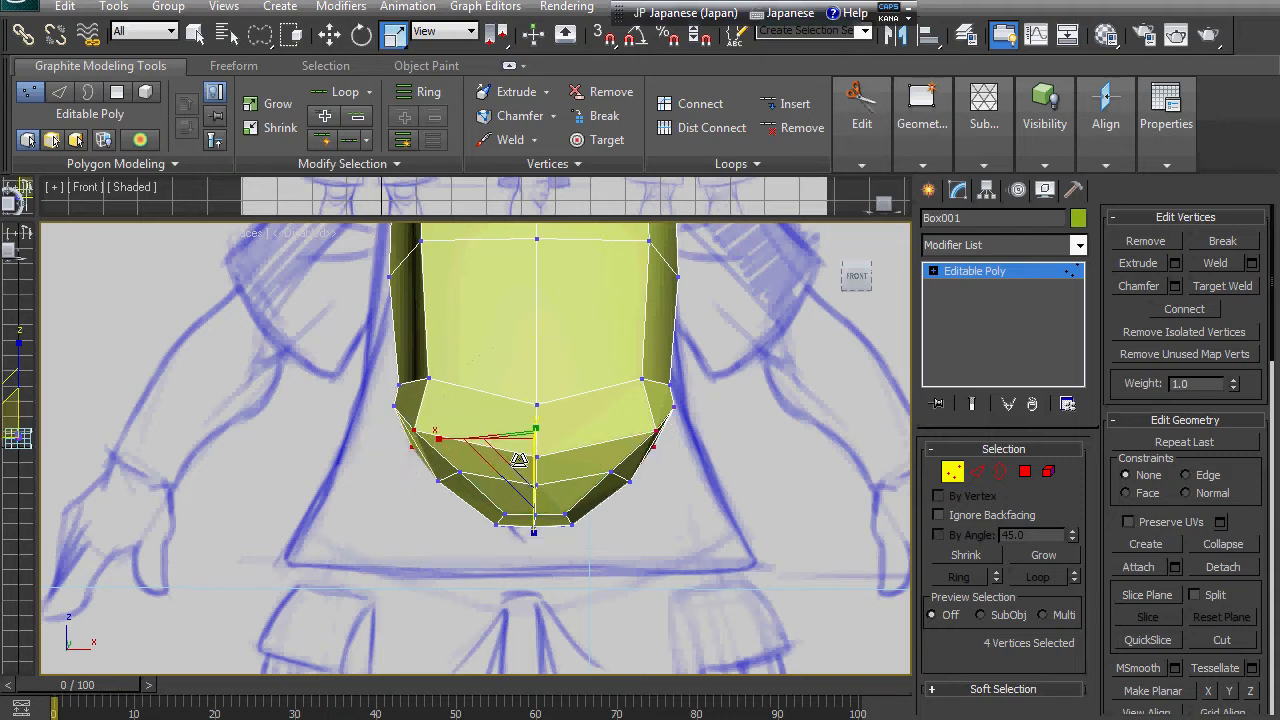
{"action": "left_click_drag", "start_coordinate": [439, 439], "coordinate": [450, 442]}
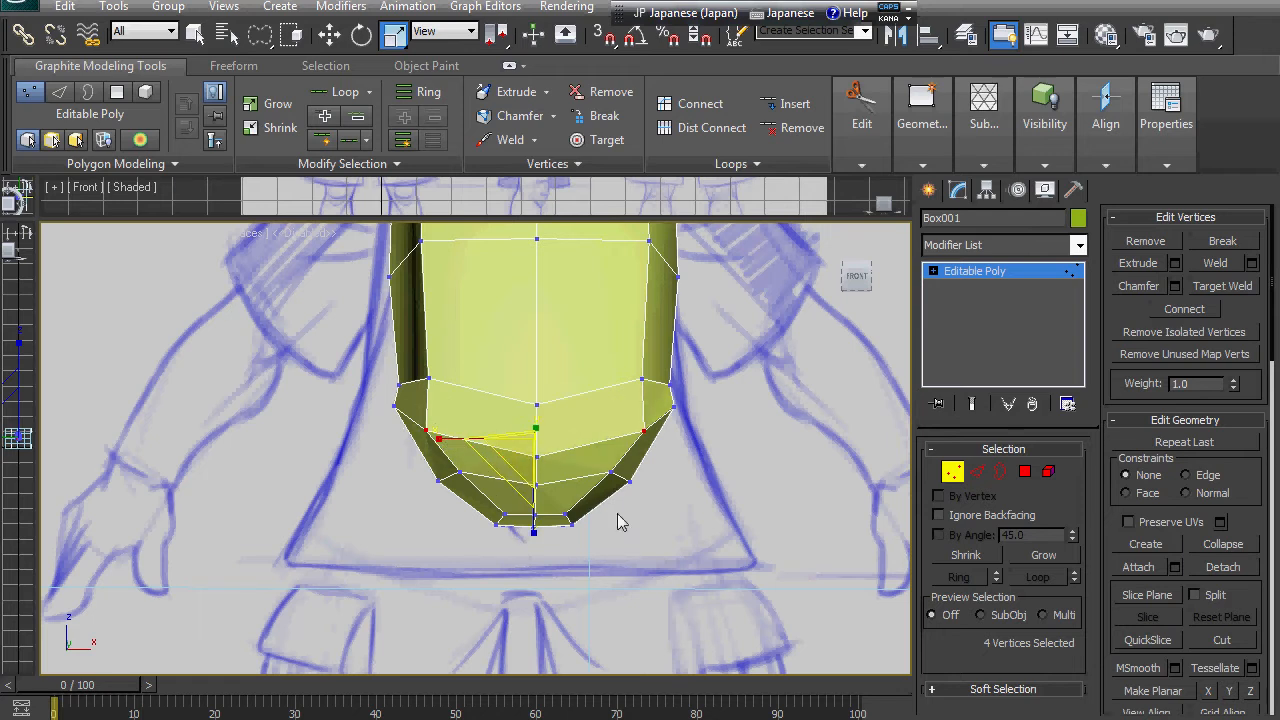
Scale the four side vertices of the next lower row inward toward the crotch.
{"action": "left_click", "coordinate": [611, 472]}
{"action": "left_click", "coordinate": [460, 471], "text": "shift"}
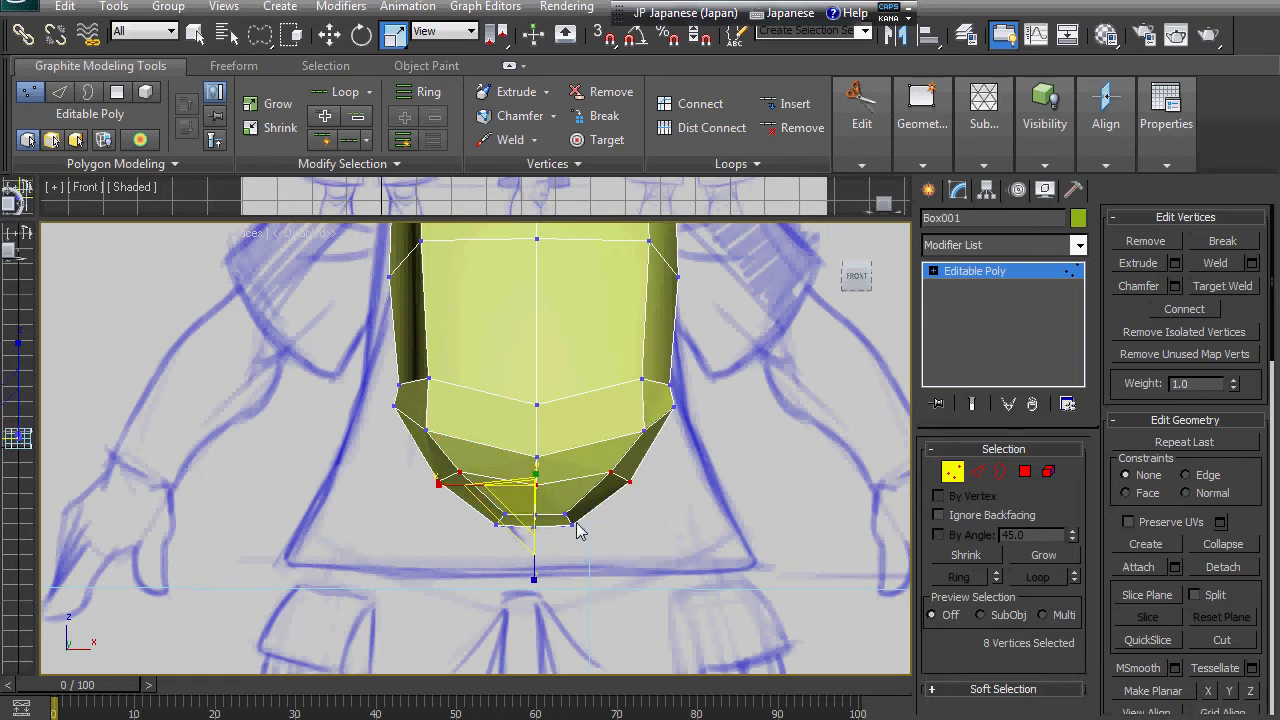
{"action": "left_click", "coordinate": [661, 545]}
{"action": "left_click", "coordinate": [611, 472]}
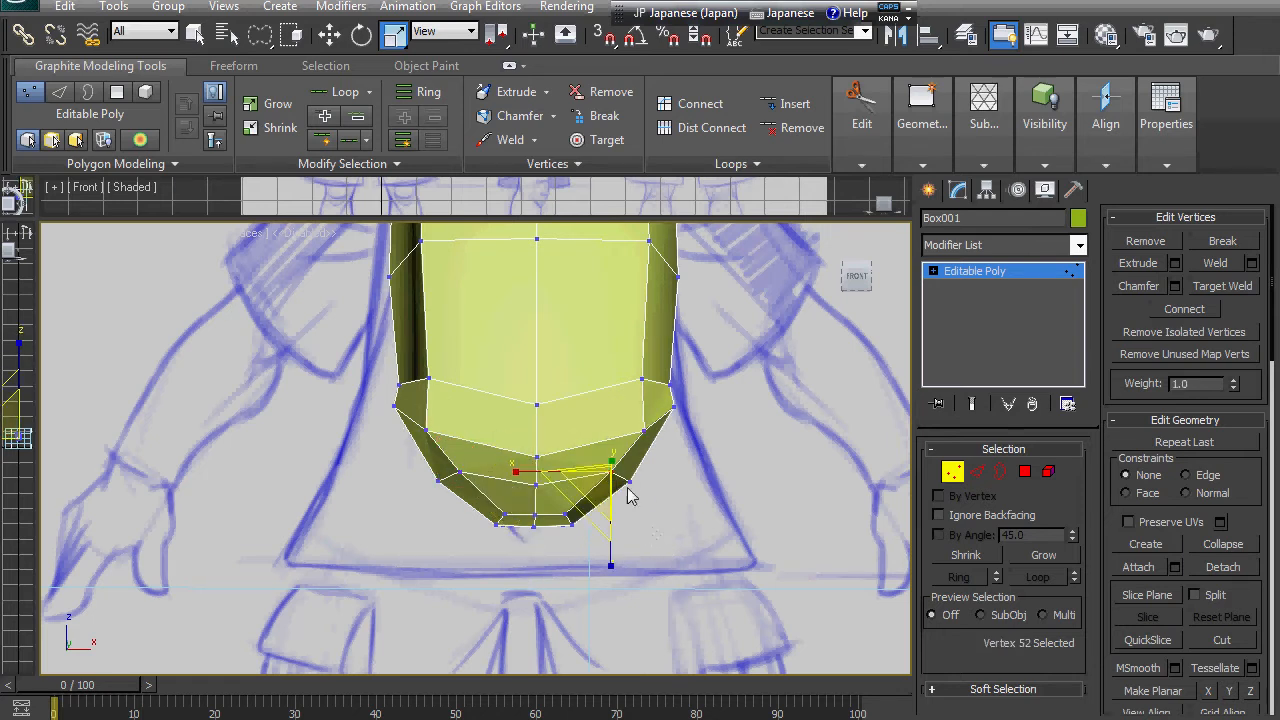
{"action": "left_click", "coordinate": [630, 482], "text": "ctrl"}
{"action": "left_click", "coordinate": [460, 472], "text": "ctrl"}
{"action": "left_click_drag", "start_coordinate": [439, 473], "coordinate": [474, 497]}
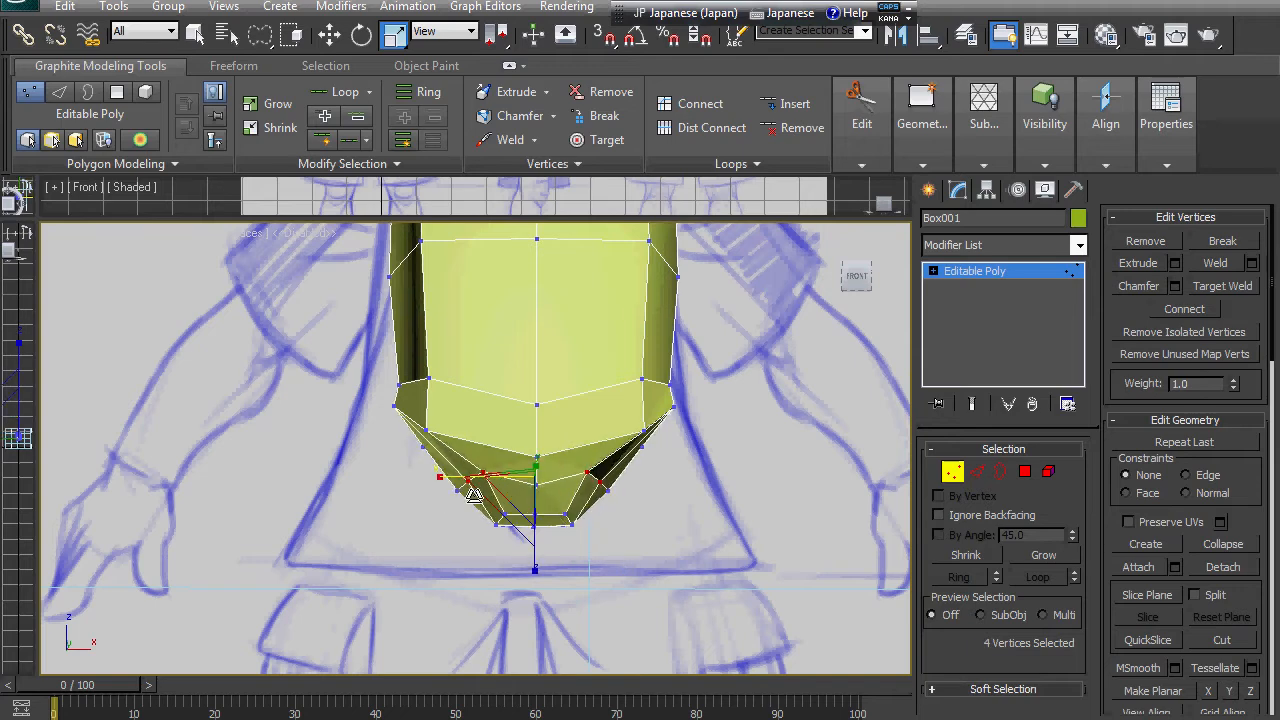
Raise the three front vertices just below the hip line to open up space for the leg.
{"action": "mouse_move", "coordinate": [640, 550]}
{"action": "middle_mouse_down", "text": "alt"}
{"action": "mouse_move", "coordinate": [646, 566]}
{"action": "mouse_move", "coordinate": [757, 570]}
{"action": "mouse_move", "coordinate": [670, 480]}
{"action": "mouse_move", "coordinate": [677, 543]}
{"action": "mouse_move", "coordinate": [649, 532]}
{"action": "middle_mouse_up", "text": "alt"}
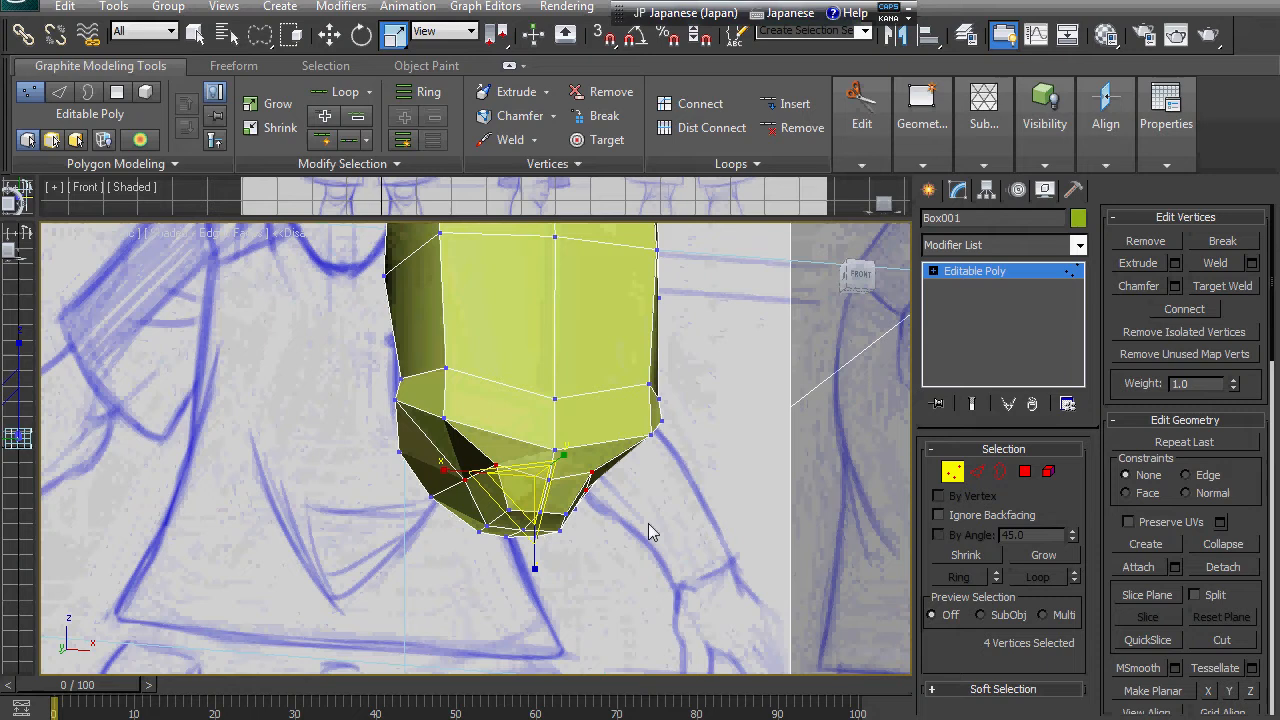
{"action": "left_click", "coordinate": [441, 419]}
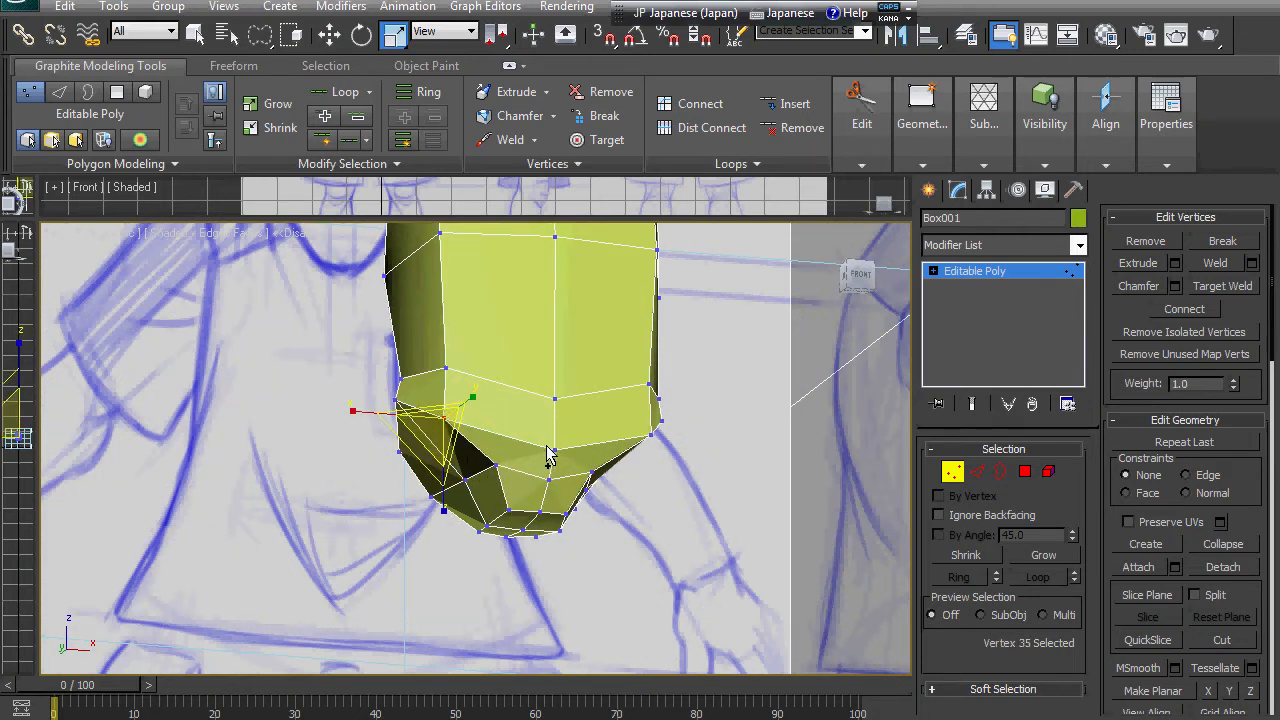
{"action": "left_click", "coordinate": [554, 450], "text": "ctrl"}
{"action": "left_click", "coordinate": [651, 433], "text": "ctrl"}
{"action": "key", "text": "w"}
{"action": "left_click_drag", "start_coordinate": [550, 361], "coordinate": [553, 336]}
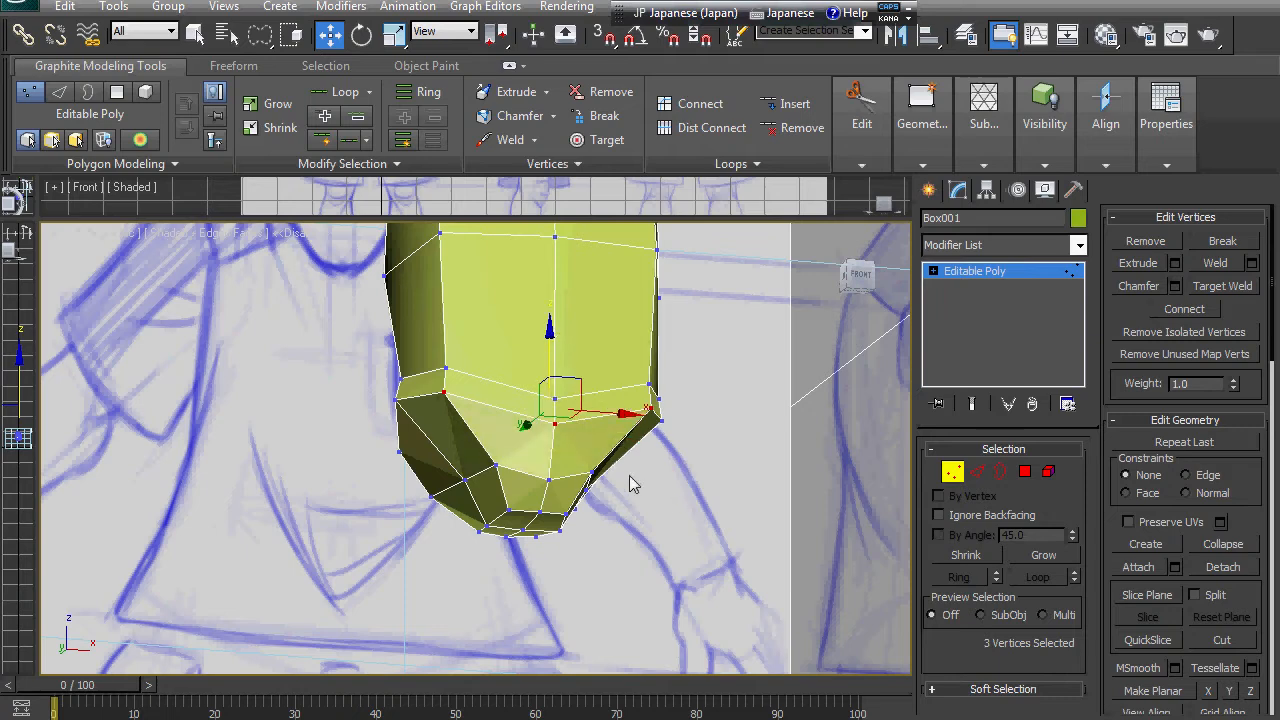
Extrude the four polygons on one side of the lower pelvis slightly outward to start the leg.
{"action": "mouse_move", "coordinate": [634, 485]}
{"action": "middle_mouse_down", "text": "alt"}
{"action": "mouse_move", "coordinate": [638, 501]}
{"action": "mouse_move", "coordinate": [700, 480]}
{"action": "mouse_move", "coordinate": [690, 500]}
{"action": "mouse_move", "coordinate": [652, 494]}
{"action": "mouse_move", "coordinate": [620, 549]}
{"action": "mouse_move", "coordinate": [725, 515]}
{"action": "middle_mouse_up", "text": "alt"}
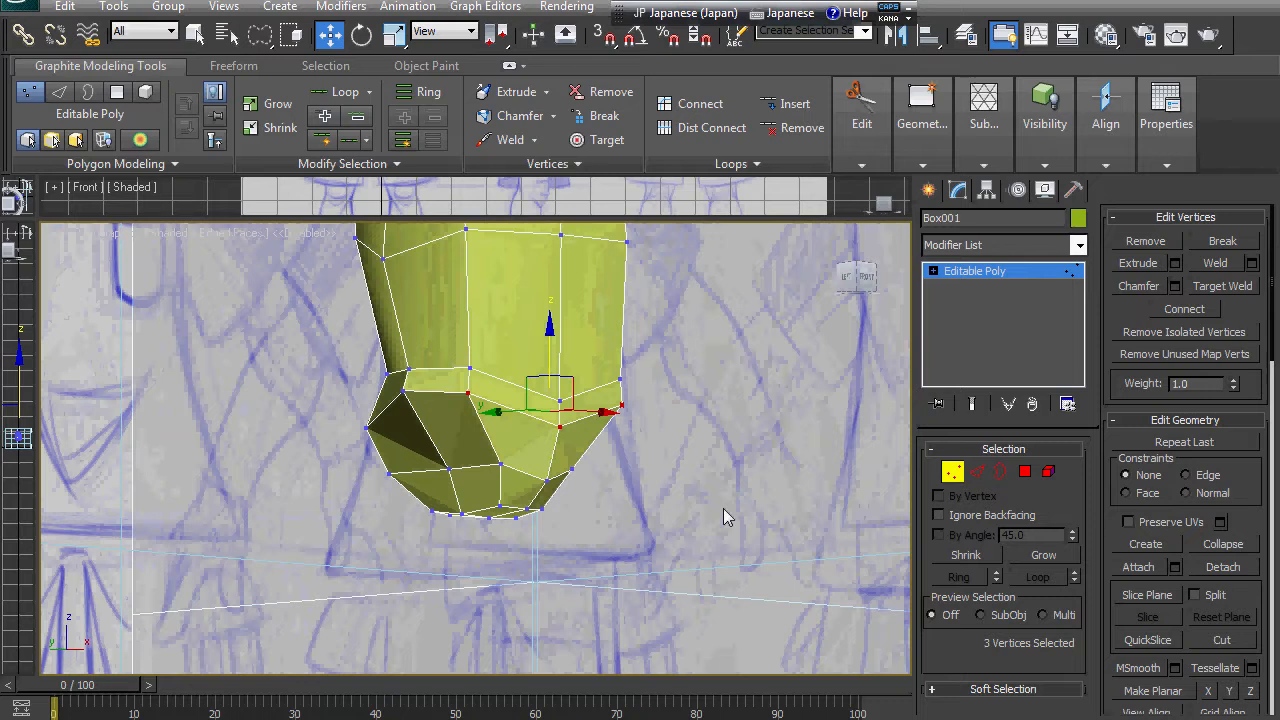
{"action": "left_click", "coordinate": [1024, 472]}
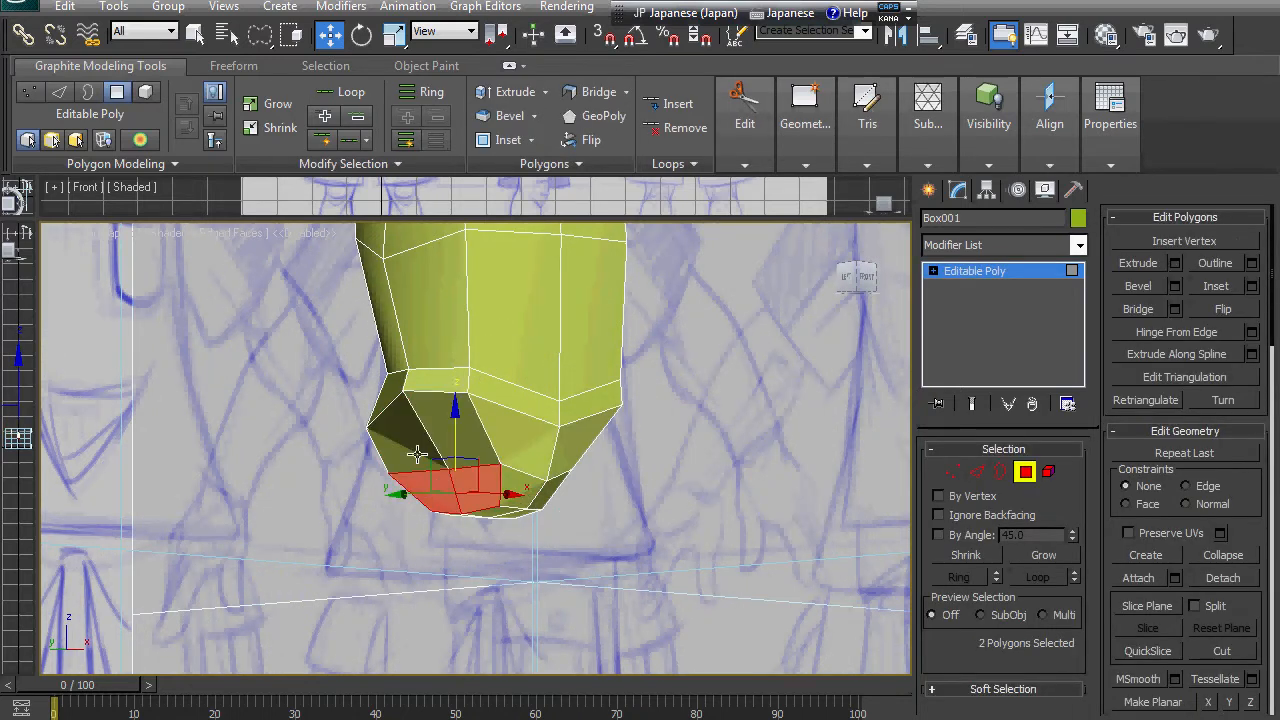
{"action": "left_click", "coordinate": [1156, 261]}
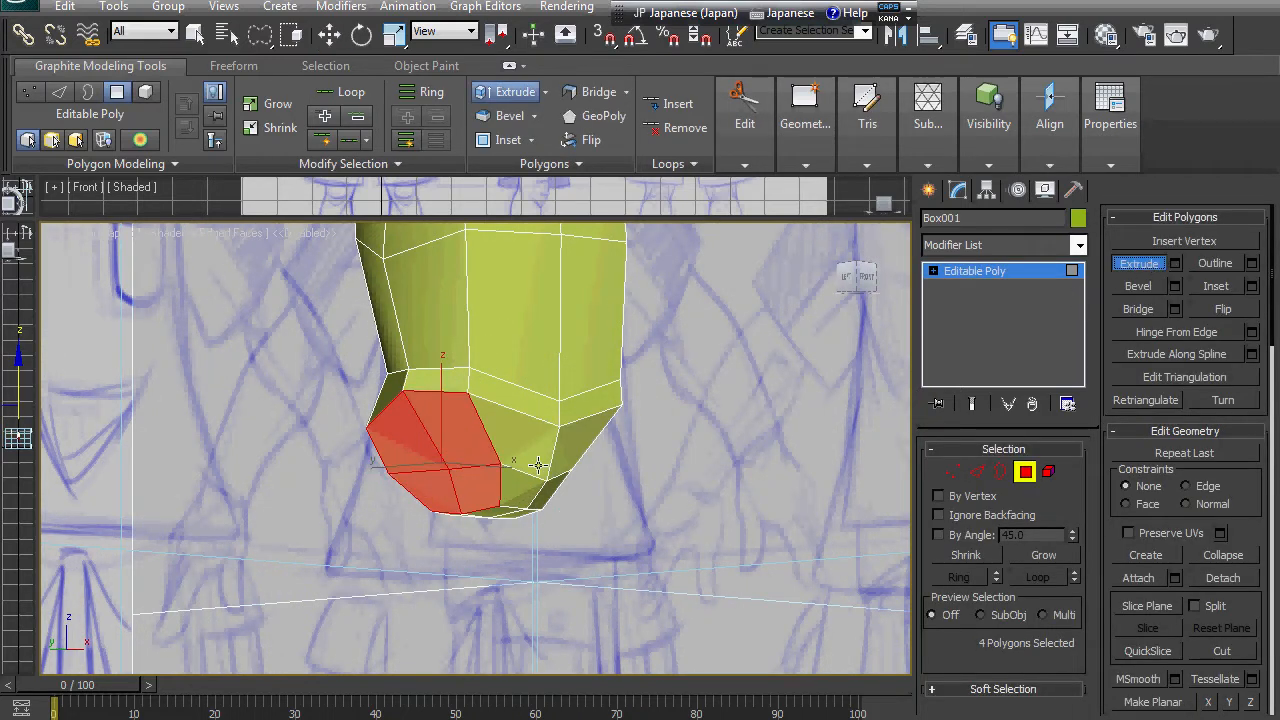
{"action": "left_click_drag", "start_coordinate": [470, 462], "coordinate": [468, 445]}
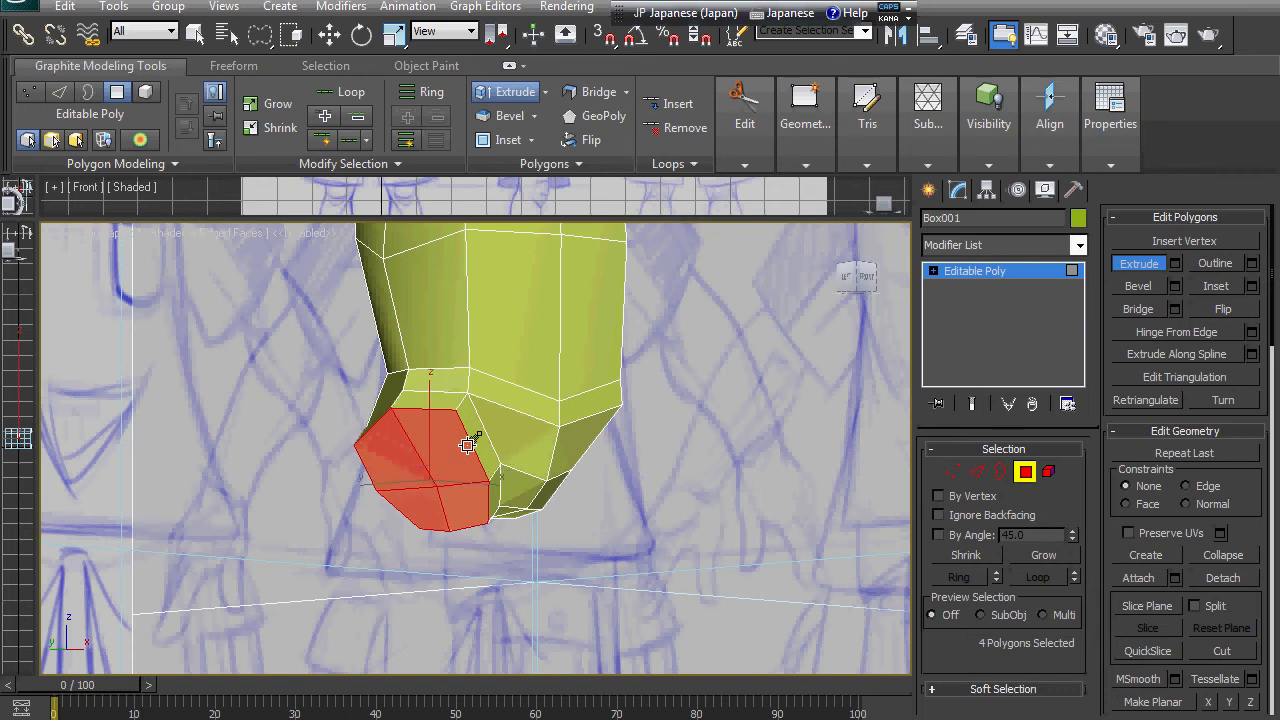
Rotate the extruded leg cap to face downward, lower it to about crotch height, and flatten it vertically.
{"action": "key", "text": "e"}
{"action": "left_click_drag", "start_coordinate": [380, 470], "coordinate": [359, 514]}
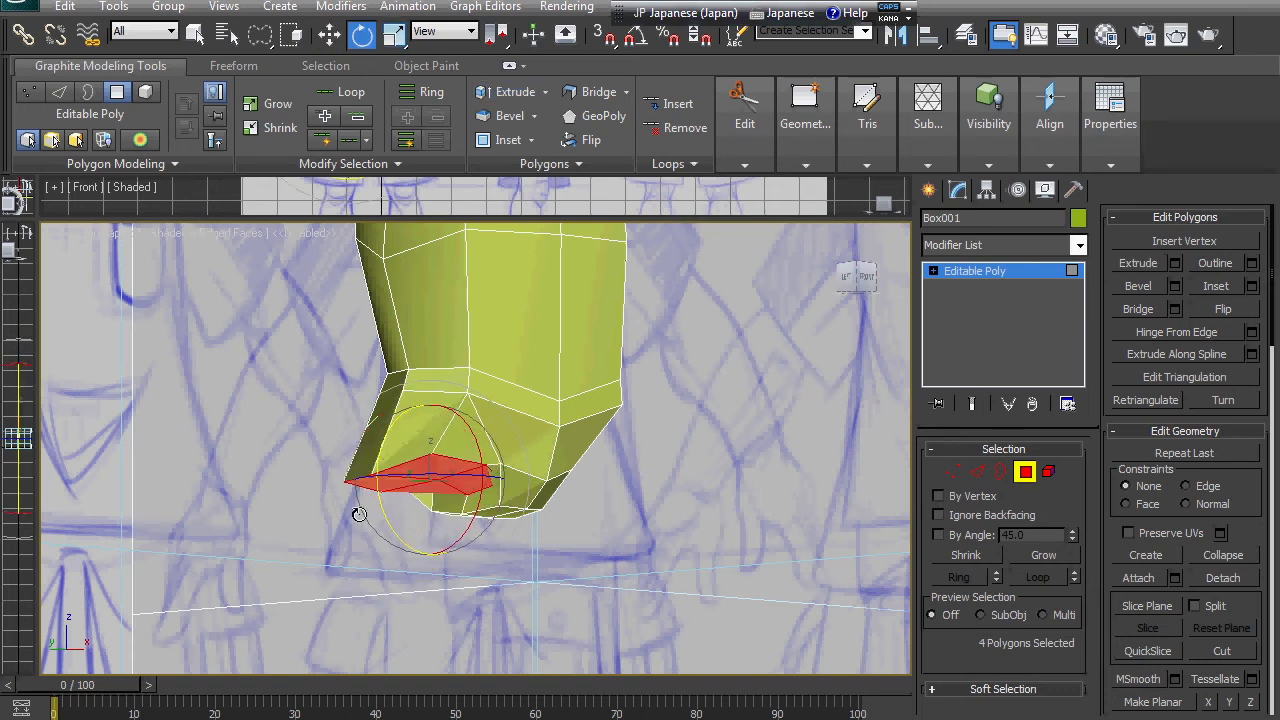
{"action": "left_click_drag", "start_coordinate": [427, 421], "coordinate": [424, 448]}
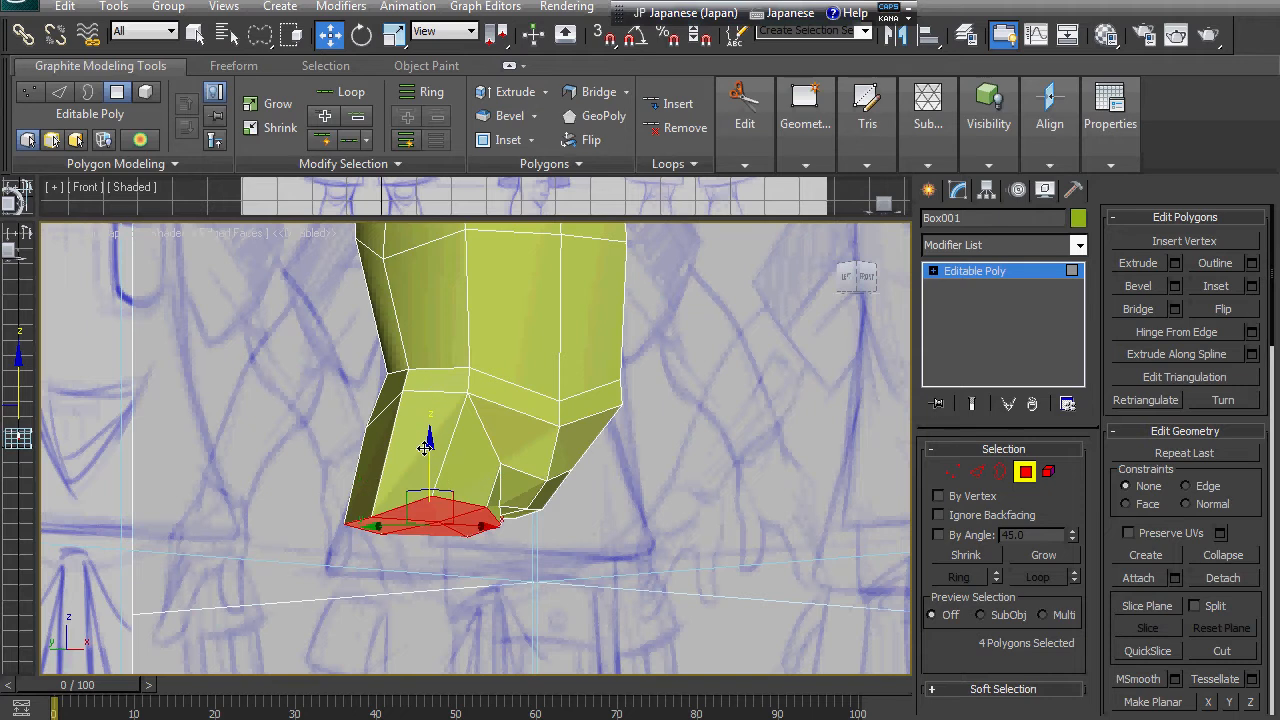
{"action": "key", "text": "r"}
{"action": "left_click_drag", "start_coordinate": [441, 528], "coordinate": [442, 550]}
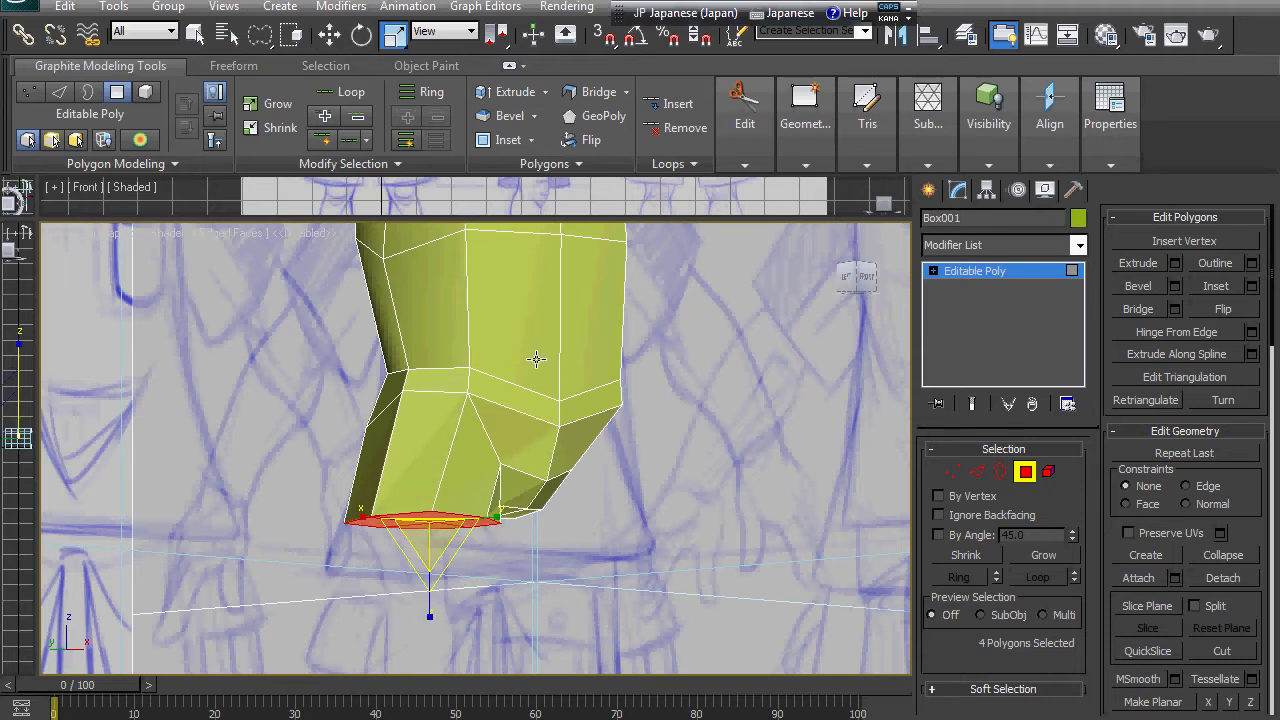
Narrow the leg cap slightly in the front view and shift it a little toward the crotch.
{"action": "key", "text": "f"}
{"action": "scroll", "coordinate": [588, 396], "scroll_direction": "up", "scroll_amount": 6}
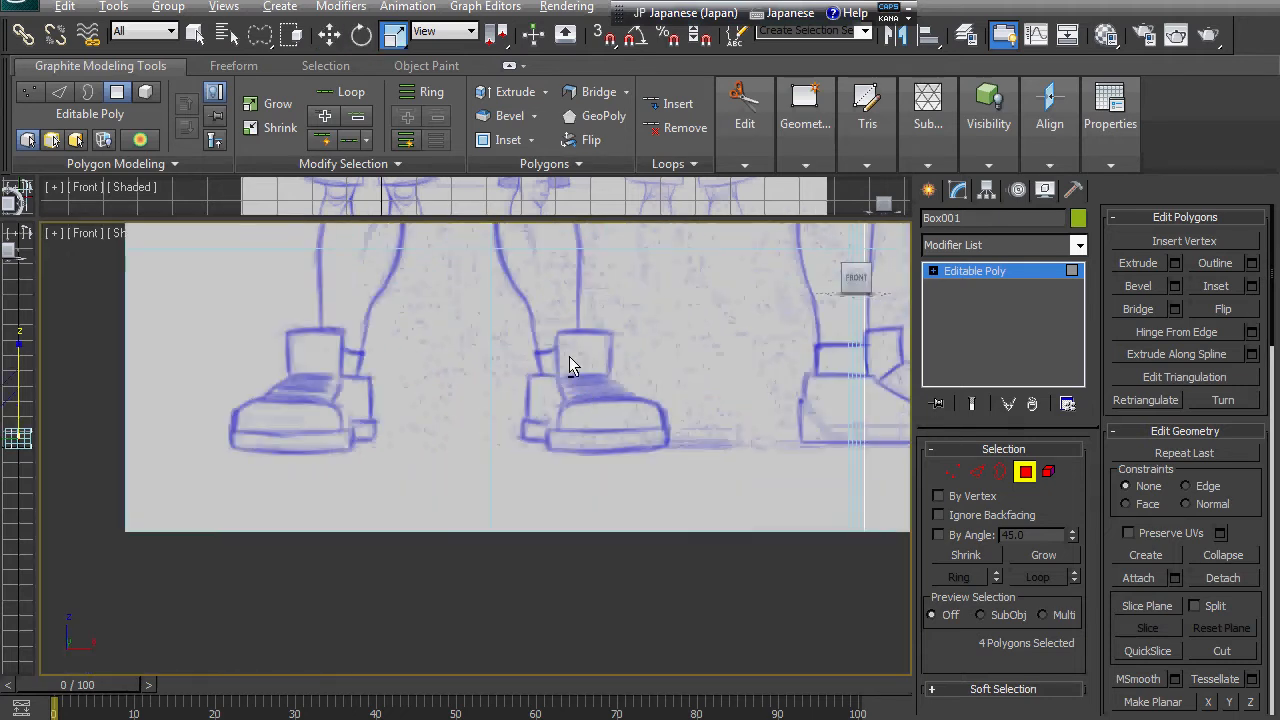
{"action": "middle_click_drag", "start_coordinate": [570, 354], "coordinate": [571, 407]}
{"action": "scroll", "coordinate": [570, 407], "scroll_direction": "up", "scroll_amount": 5}
{"action": "scroll", "coordinate": [563, 423], "scroll_direction": "down", "scroll_amount": 3}
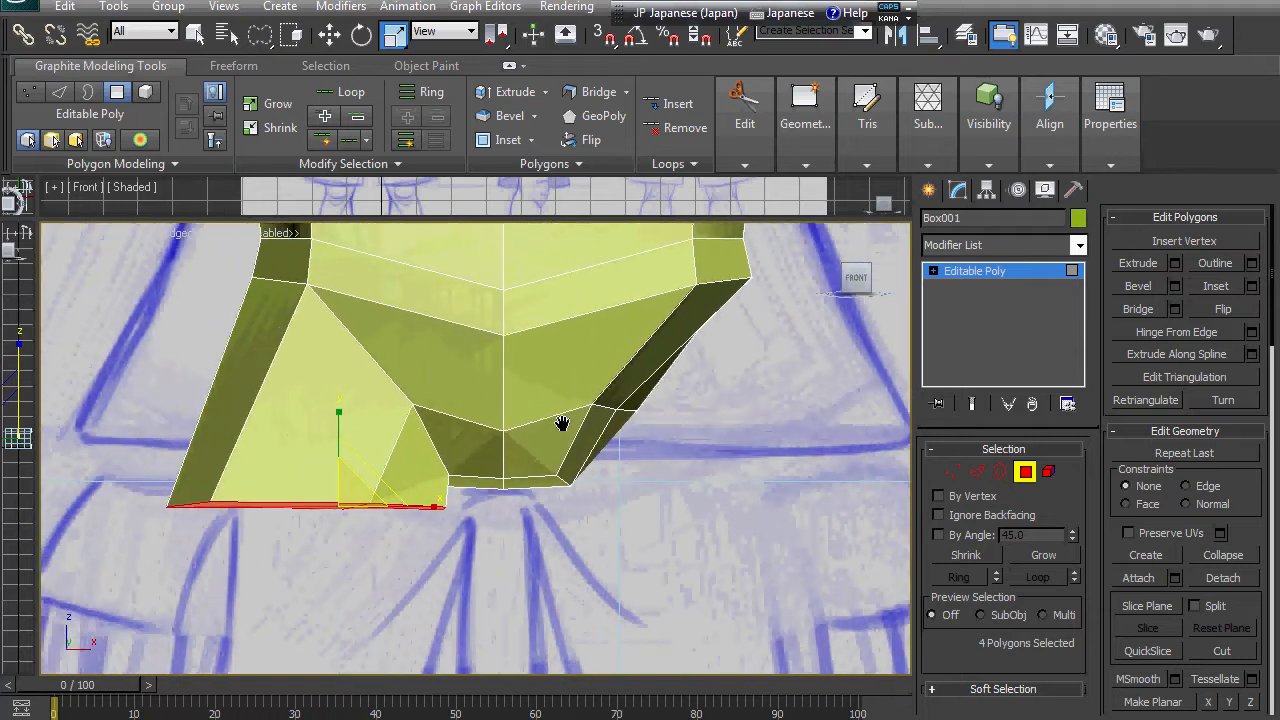
{"action": "left_click_drag", "start_coordinate": [465, 486], "coordinate": [460, 492]}
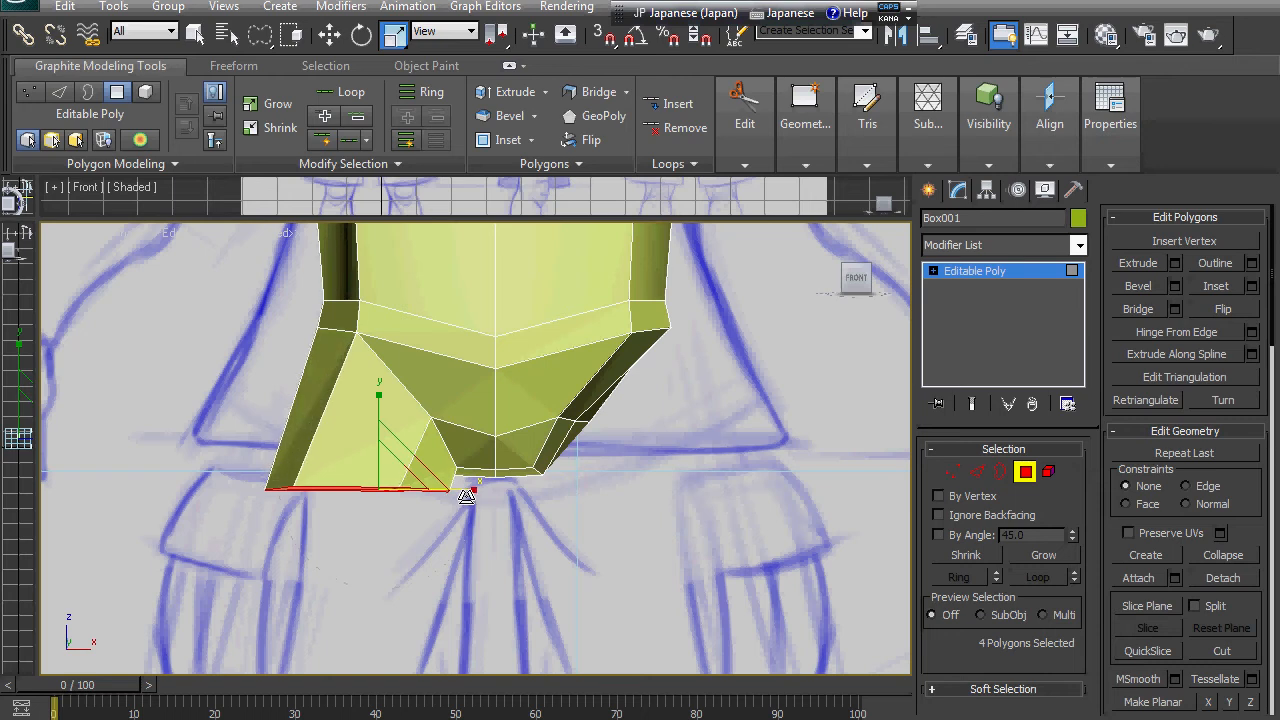
{"action": "key", "text": "w"}
{"action": "left_click_drag", "start_coordinate": [467, 490], "coordinate": [469, 492]}
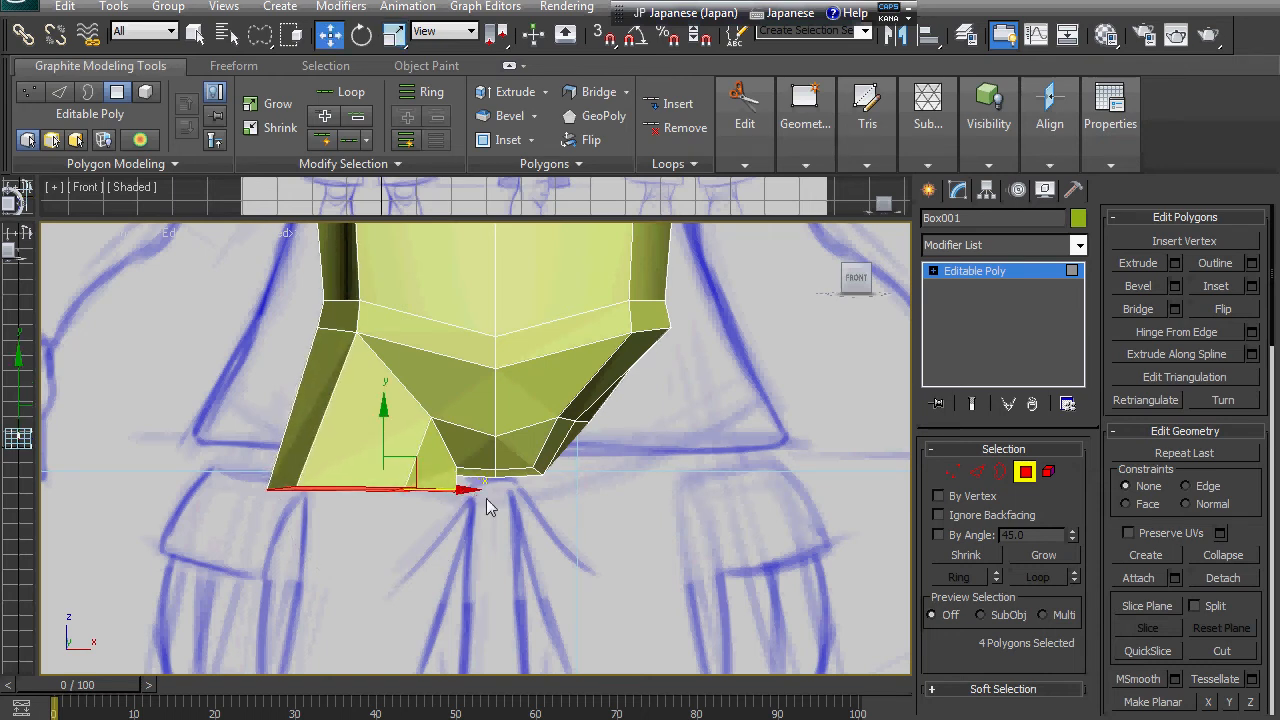
Examine the leg stub against the reference sketch in the front and left views.
{"action": "scroll", "coordinate": [539, 532], "scroll_direction": "down", "scroll_amount": 6}
{"action": "scroll", "coordinate": [553, 483], "scroll_direction": "up", "scroll_amount": 5}
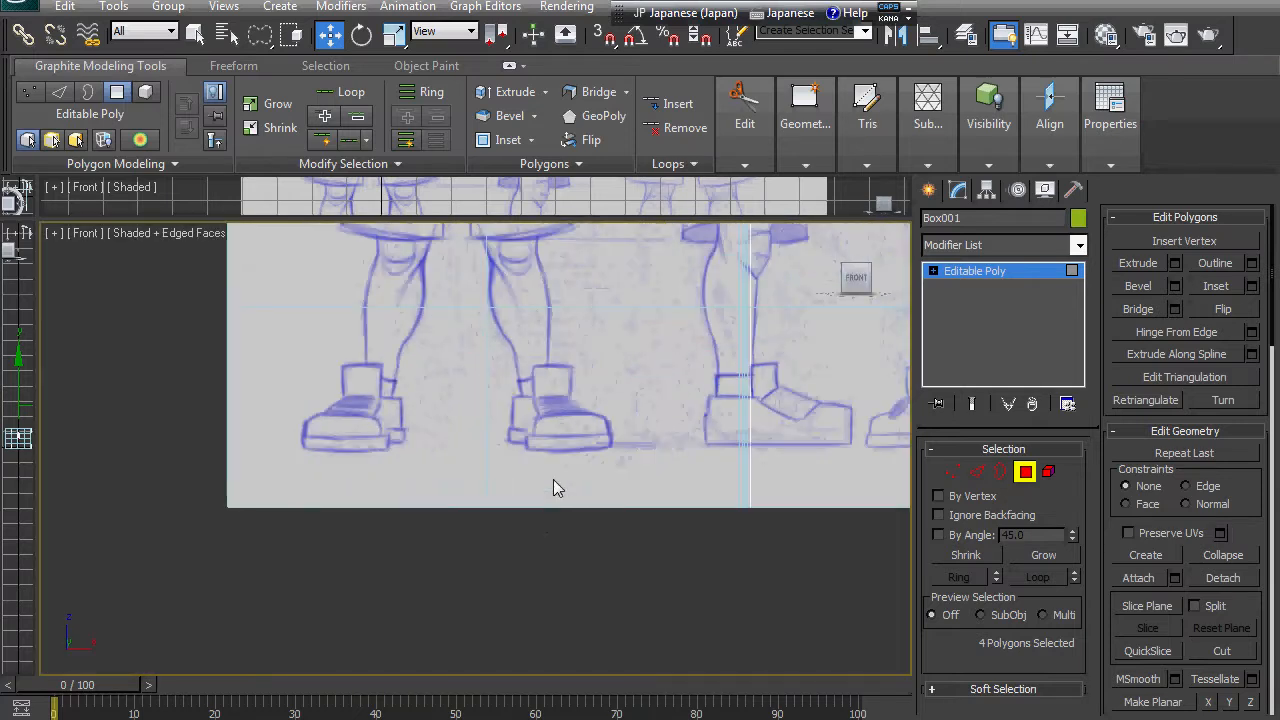
{"action": "key", "text": "l"}
{"action": "middle_click_drag", "start_coordinate": [545, 405], "coordinate": [557, 463]}
{"action": "scroll", "coordinate": [595, 534], "scroll_direction": "up", "scroll_amount": 5}
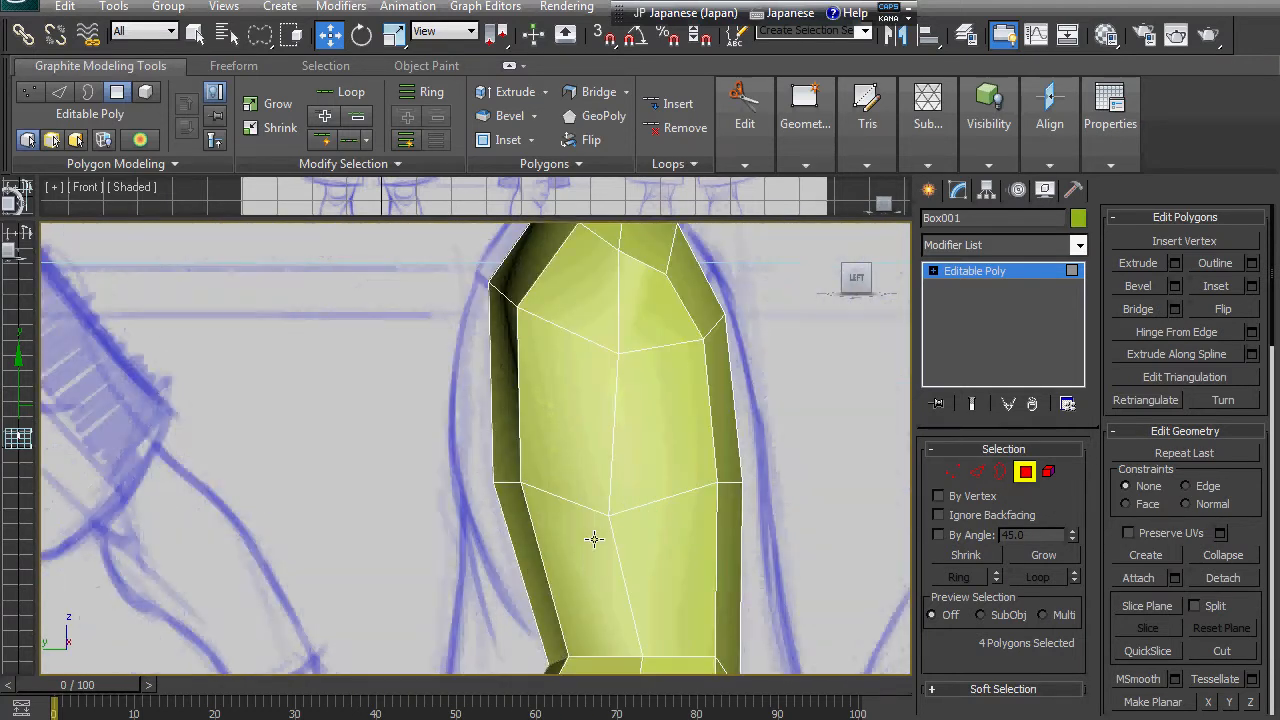
{"action": "middle_click_drag", "start_coordinate": [597, 537], "coordinate": [582, 446]}
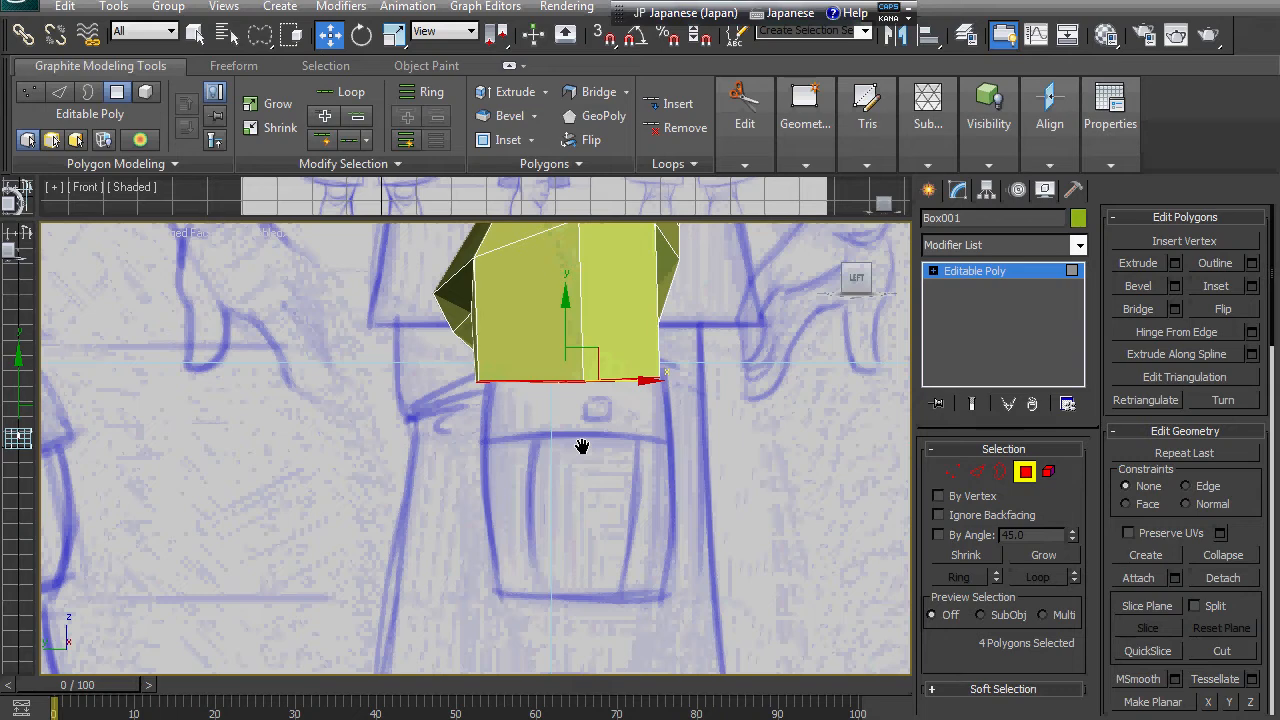
{"action": "scroll", "coordinate": [582, 446], "scroll_direction": "down", "scroll_amount": 1}
{"action": "scroll", "coordinate": [582, 446], "scroll_direction": "up", "scroll_amount": 1}
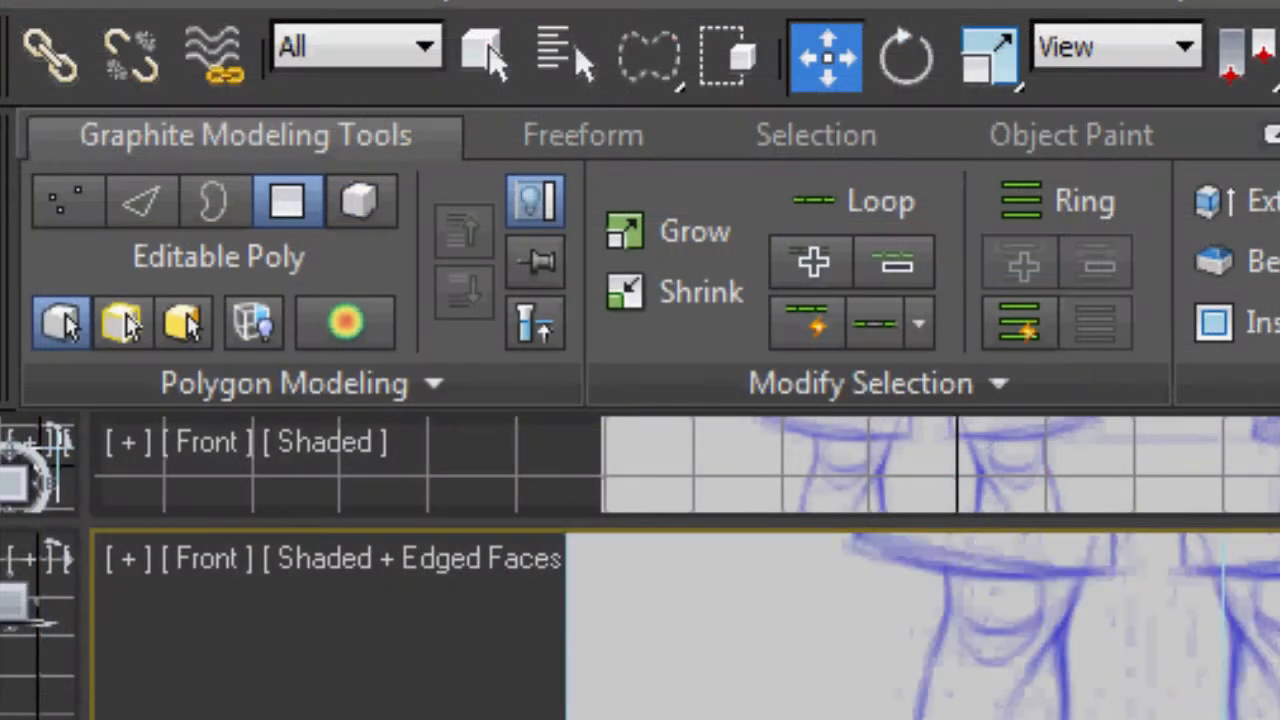
{"action": "scroll", "coordinate": [686, 626], "scroll_direction": "up", "scroll_amount": 5}
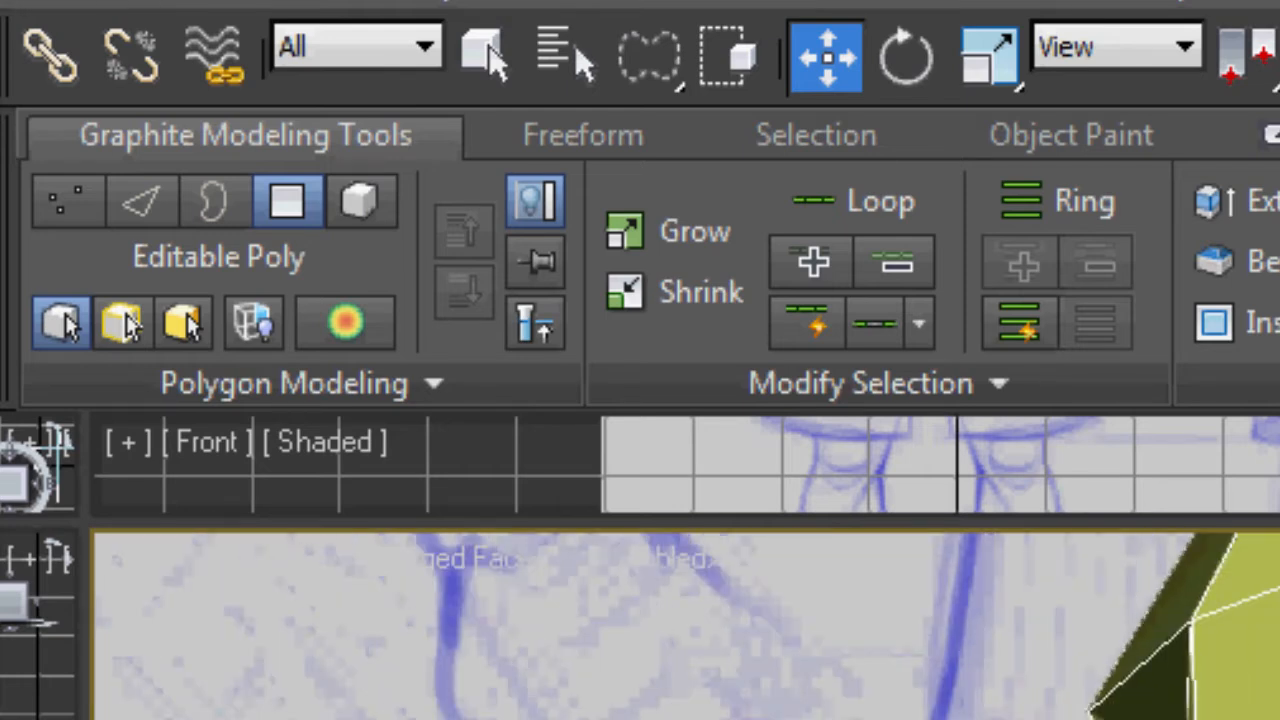
{"action": "scroll", "coordinate": [686, 626], "scroll_direction": "up", "scroll_amount": 2}
{"action": "scroll", "coordinate": [686, 626], "scroll_direction": "down", "scroll_amount": 2}
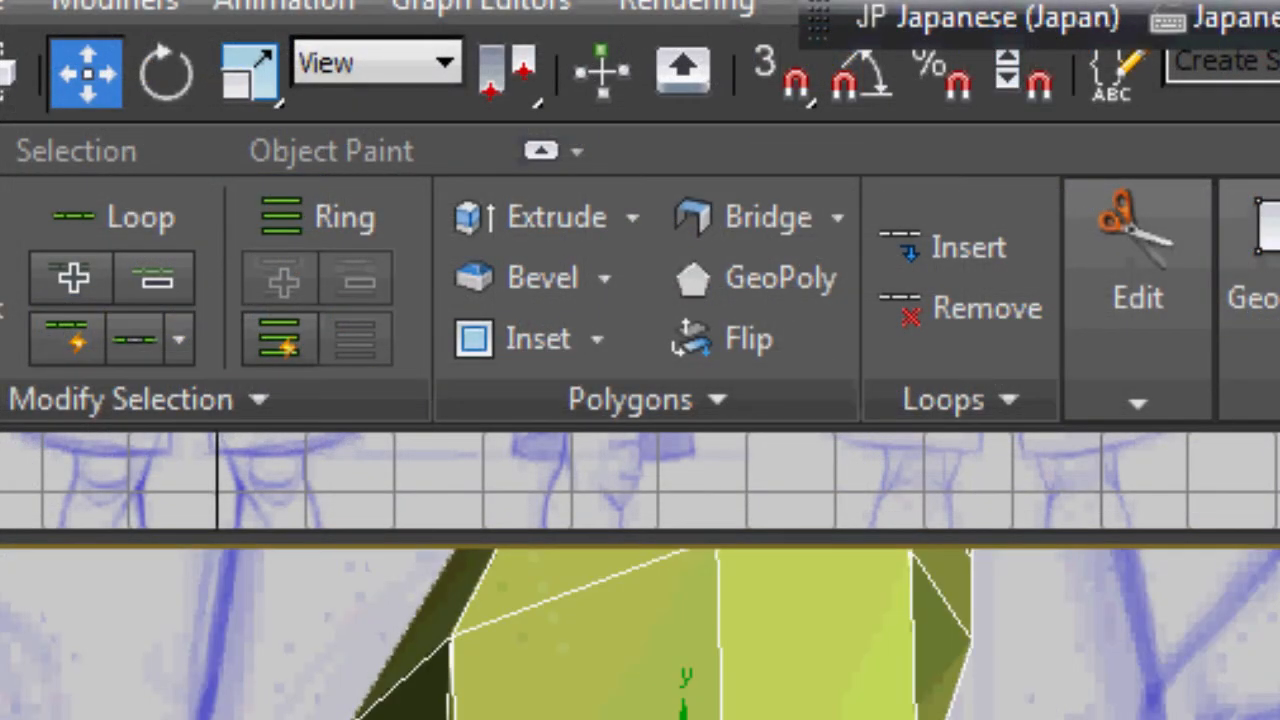
{"action": "mouse_move", "coordinate": [686, 626]}
{"action": "middle_mouse_down"}
{"action": "mouse_move", "coordinate": [856, 660]}
{"action": "mouse_move", "coordinate": [980, 640]}
{"action": "mouse_move", "coordinate": [560, 650]}
{"action": "mouse_move", "coordinate": [640, 690]}
{"action": "mouse_move", "coordinate": [580, 640]}
{"action": "mouse_move", "coordinate": [505, 660]}
{"action": "middle_mouse_up"}
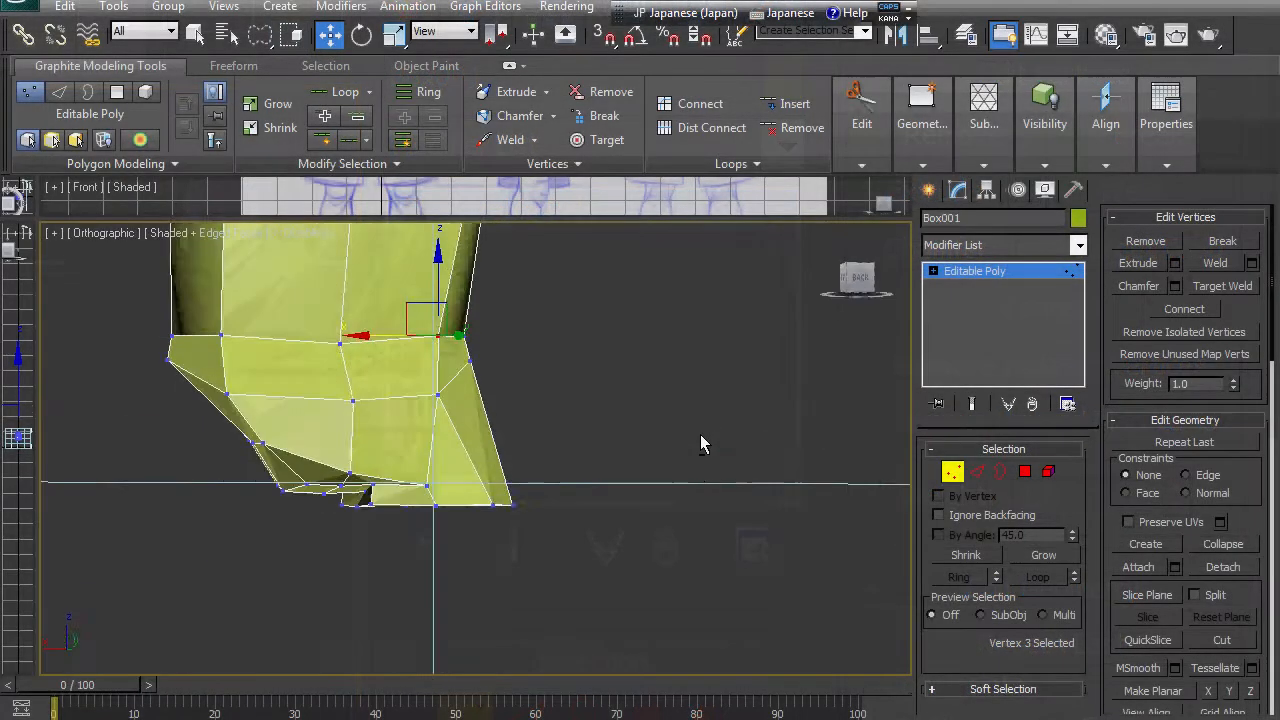
Raise the centre back vertex at the lower edge of the buttocks.
{"action": "middle_click_drag", "start_coordinate": [655, 411], "coordinate": [670, 385], "text": "alt"}
{"action": "left_click", "coordinate": [418, 471]}
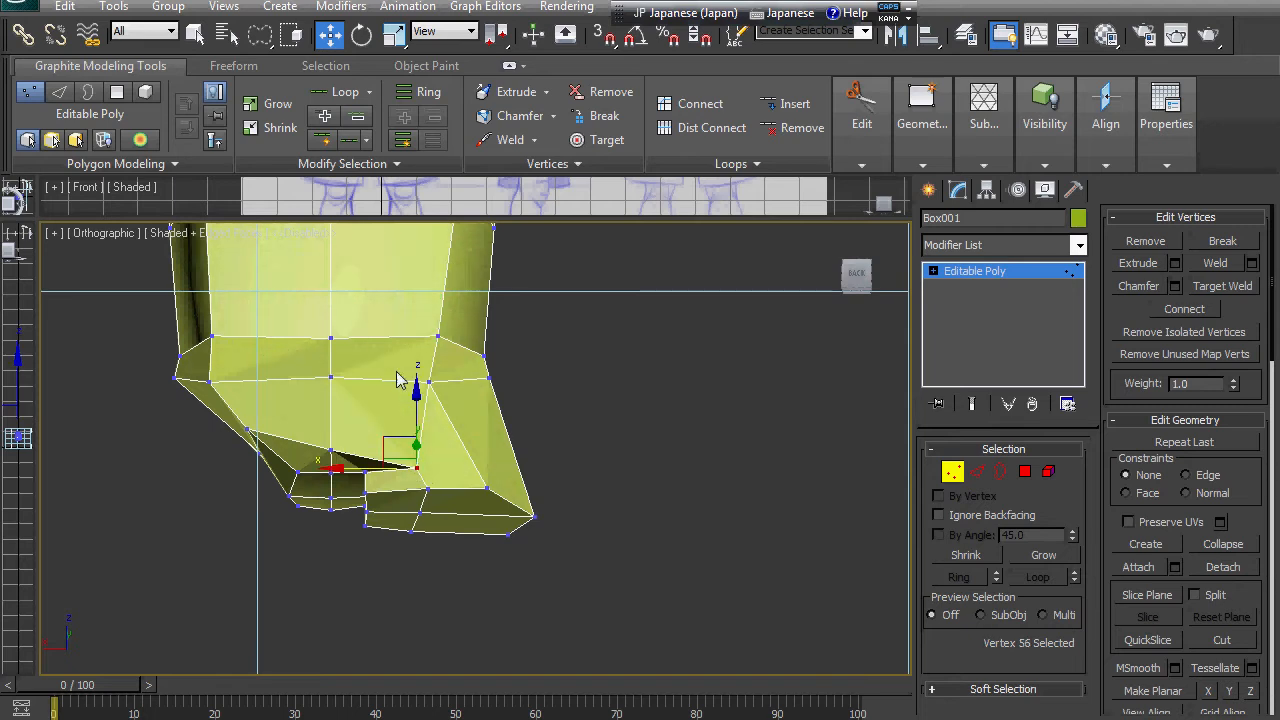
{"action": "middle_click_drag", "start_coordinate": [449, 462], "coordinate": [365, 505], "text": "alt"}
{"action": "left_click", "coordinate": [343, 464]}
{"action": "left_click_drag", "start_coordinate": [333, 387], "coordinate": [351, 365]}
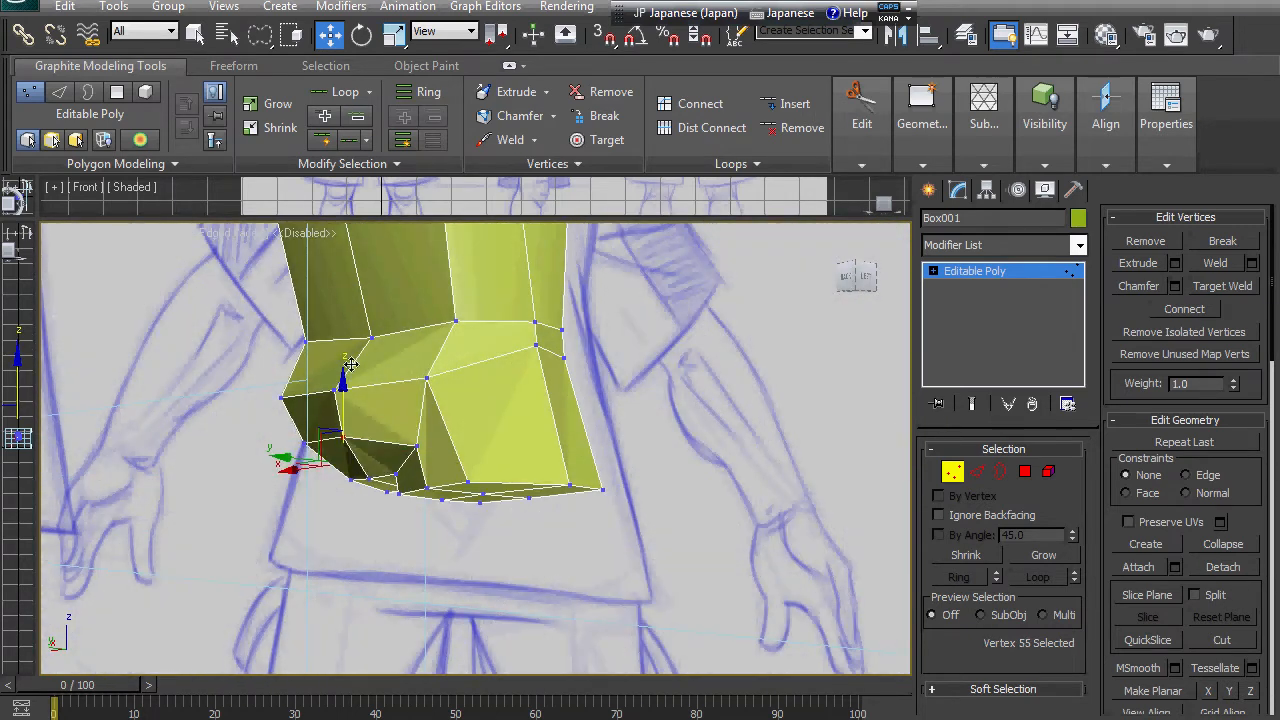
Move the middle column of three vertices on the leg cap slightly toward the outer side of the leg.
{"action": "middle_click_drag", "start_coordinate": [363, 383], "coordinate": [179, 424], "text": "alt"}
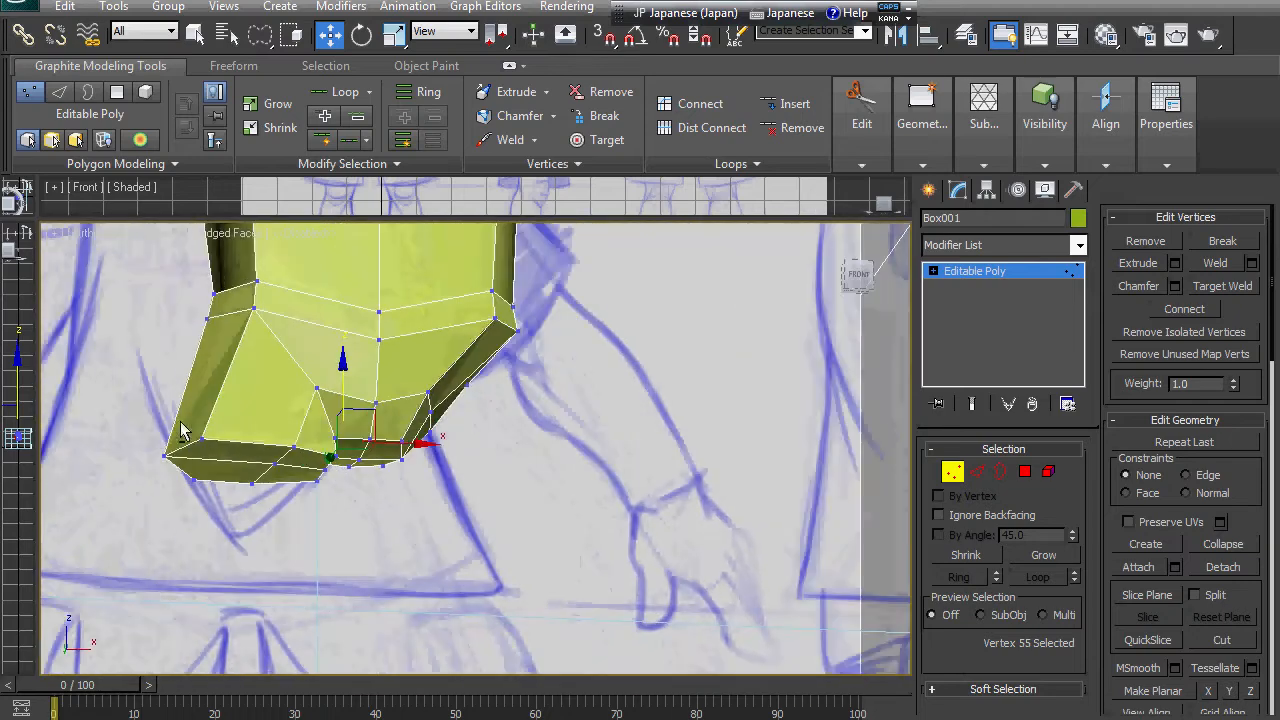
{"action": "mouse_move", "coordinate": [455, 424]}
{"action": "middle_mouse_down", "text": "alt"}
{"action": "mouse_move", "coordinate": [432, 443]}
{"action": "mouse_move", "coordinate": [491, 434]}
{"action": "mouse_move", "coordinate": [457, 417]}
{"action": "mouse_move", "coordinate": [278, 460]}
{"action": "middle_mouse_up", "text": "alt"}
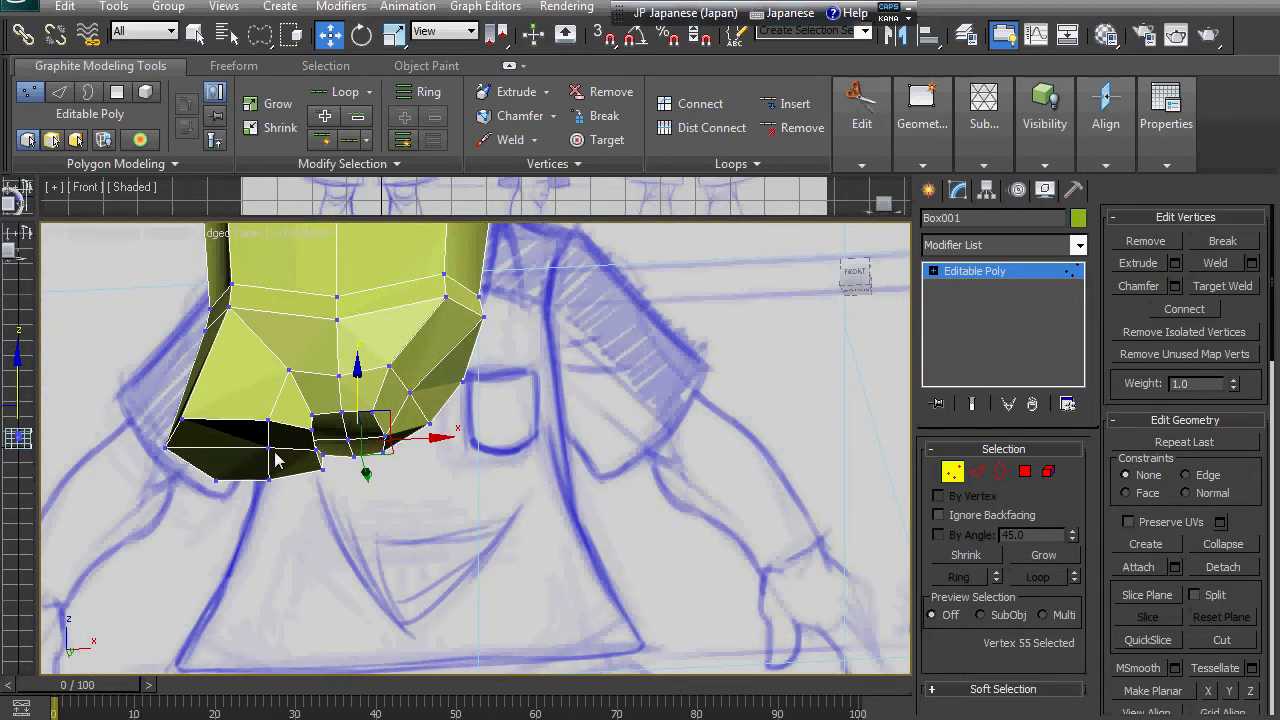
{"action": "left_click", "coordinate": [268, 420]}
{"action": "left_click", "coordinate": [268, 448], "text": "shift"}
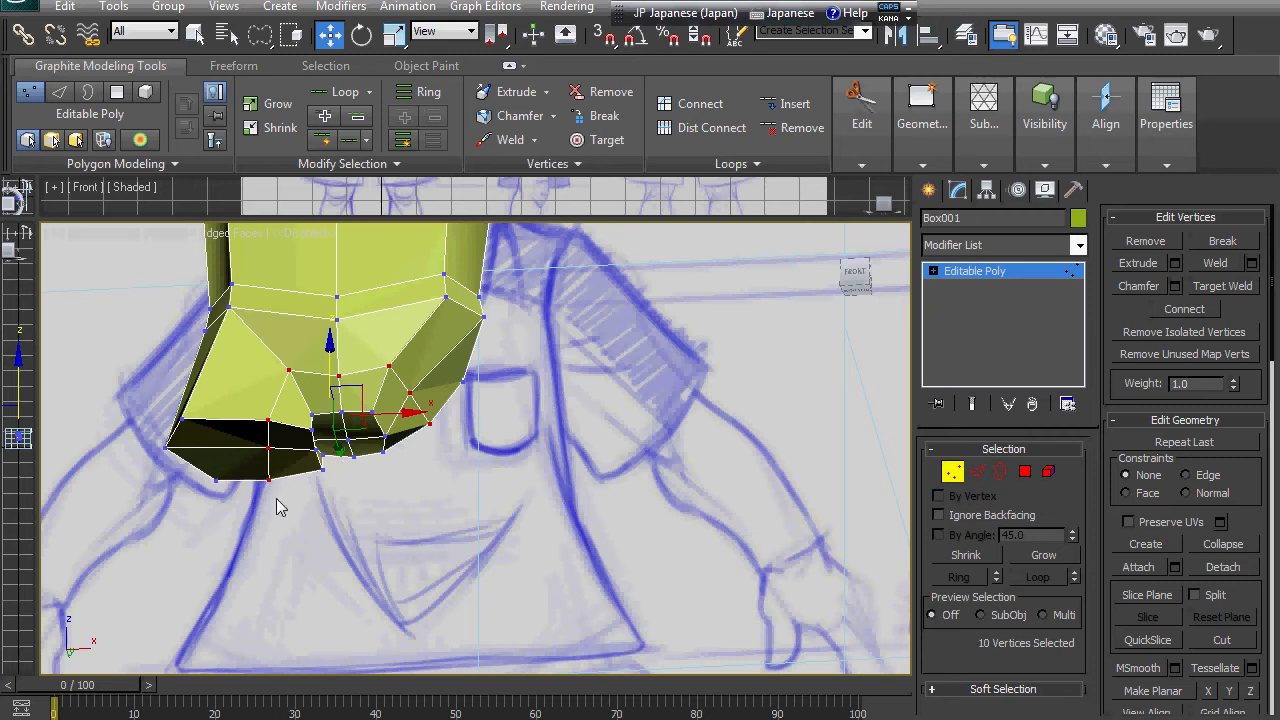
{"action": "left_click", "coordinate": [266, 474]}
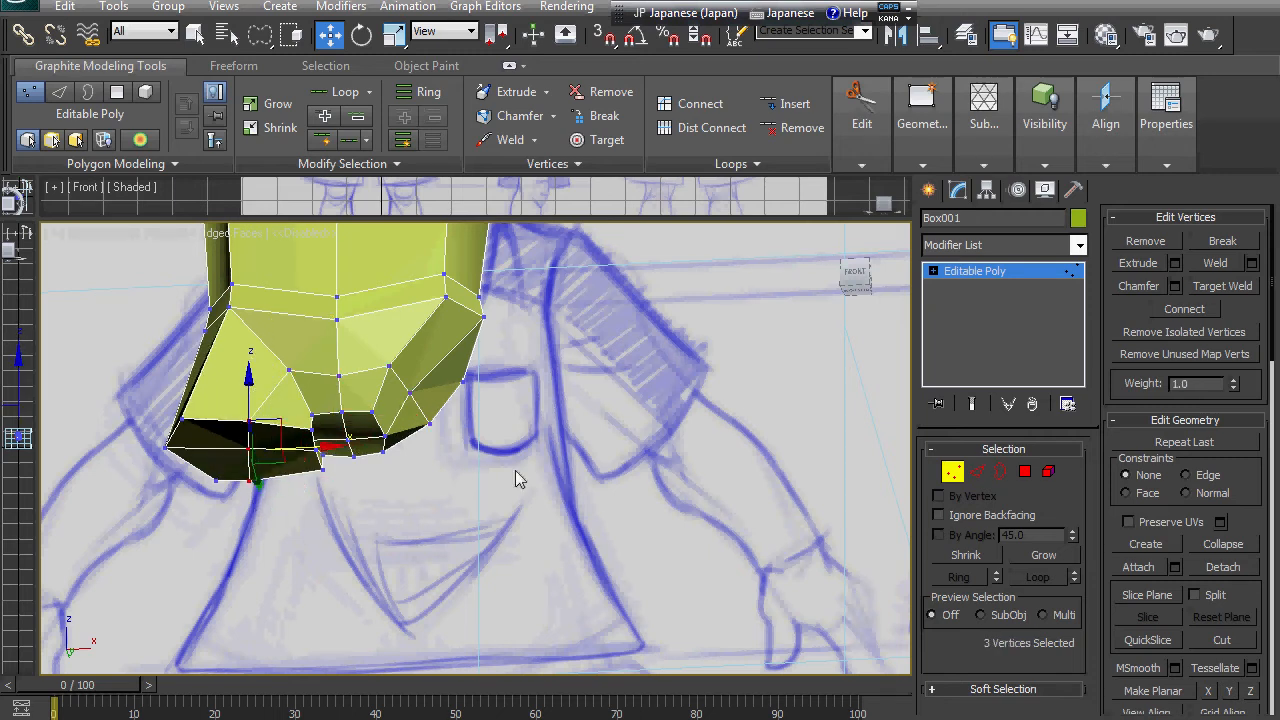
Extrude the four leg cap polygons far downward to form the leg.
{"action": "left_click", "coordinate": [1024, 476]}
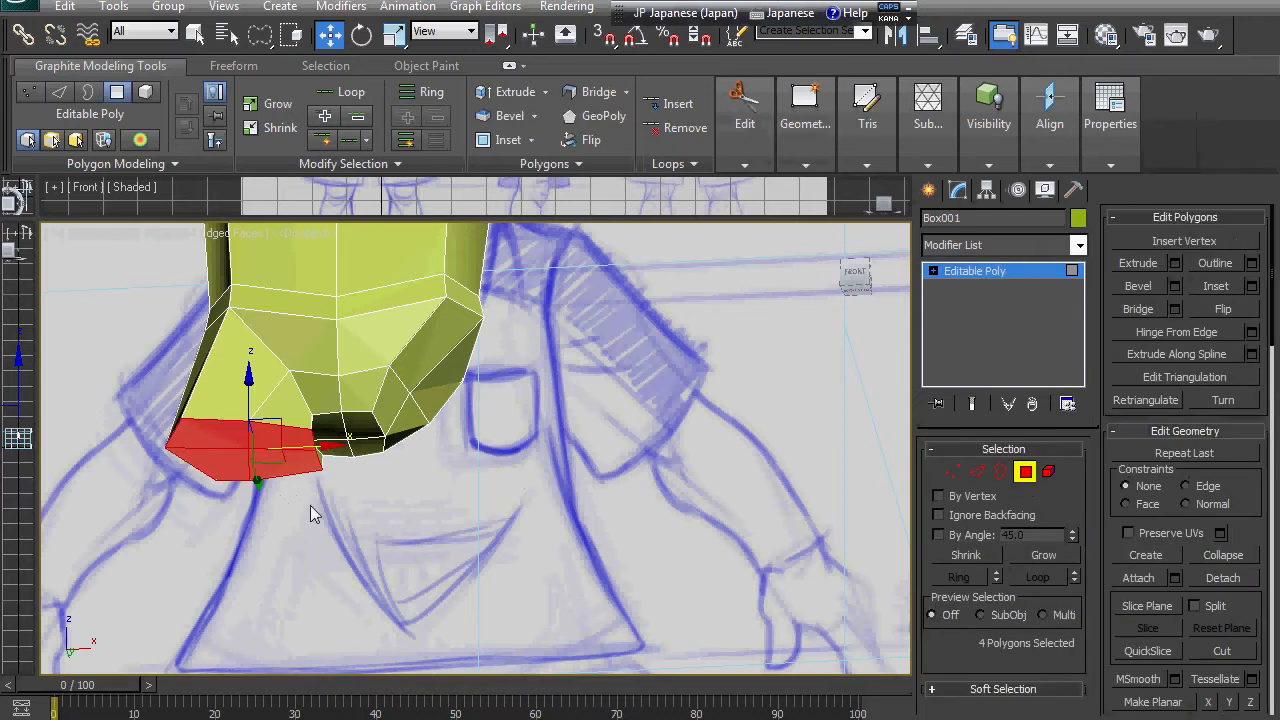
{"action": "left_click", "coordinate": [1138, 263]}
{"action": "left_click_drag", "start_coordinate": [281, 447], "coordinate": [357, 202]}
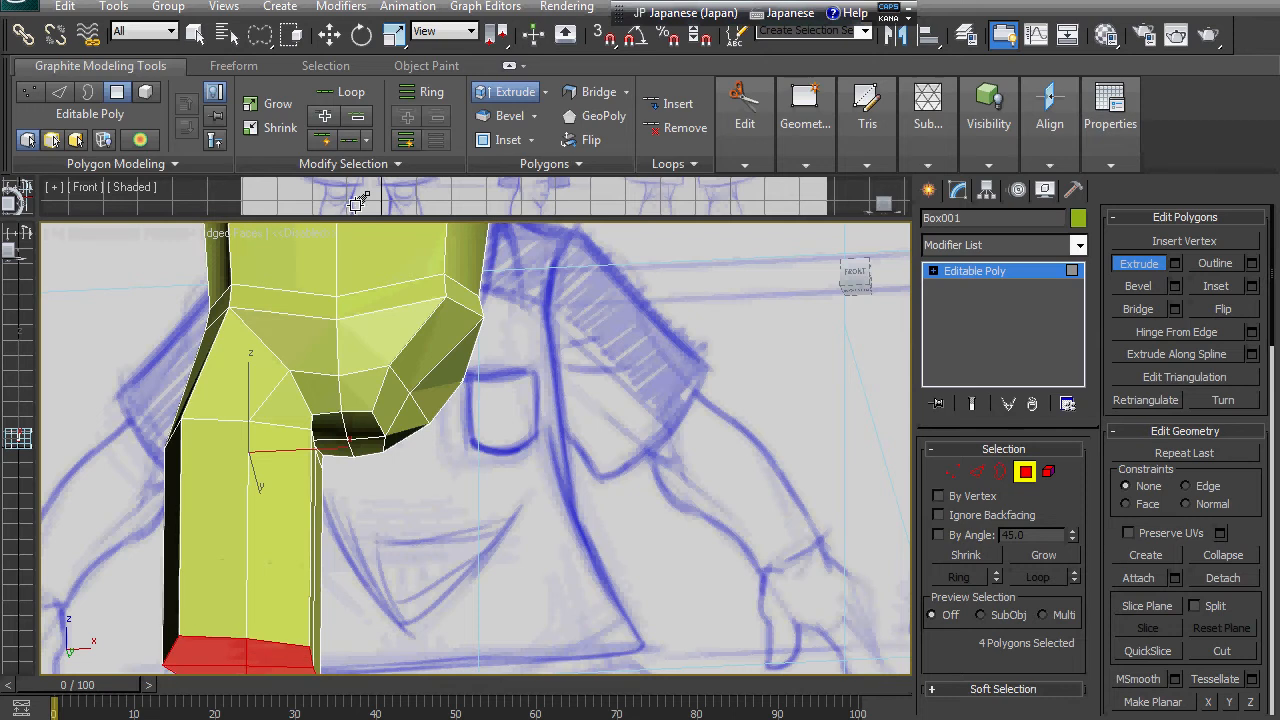
Lower the leg's end polygons to the shorts hem, scaling them narrower and tilting them to match the front reference sketch.
{"action": "scroll", "coordinate": [480, 330], "scroll_direction": "down", "scroll_amount": 10}
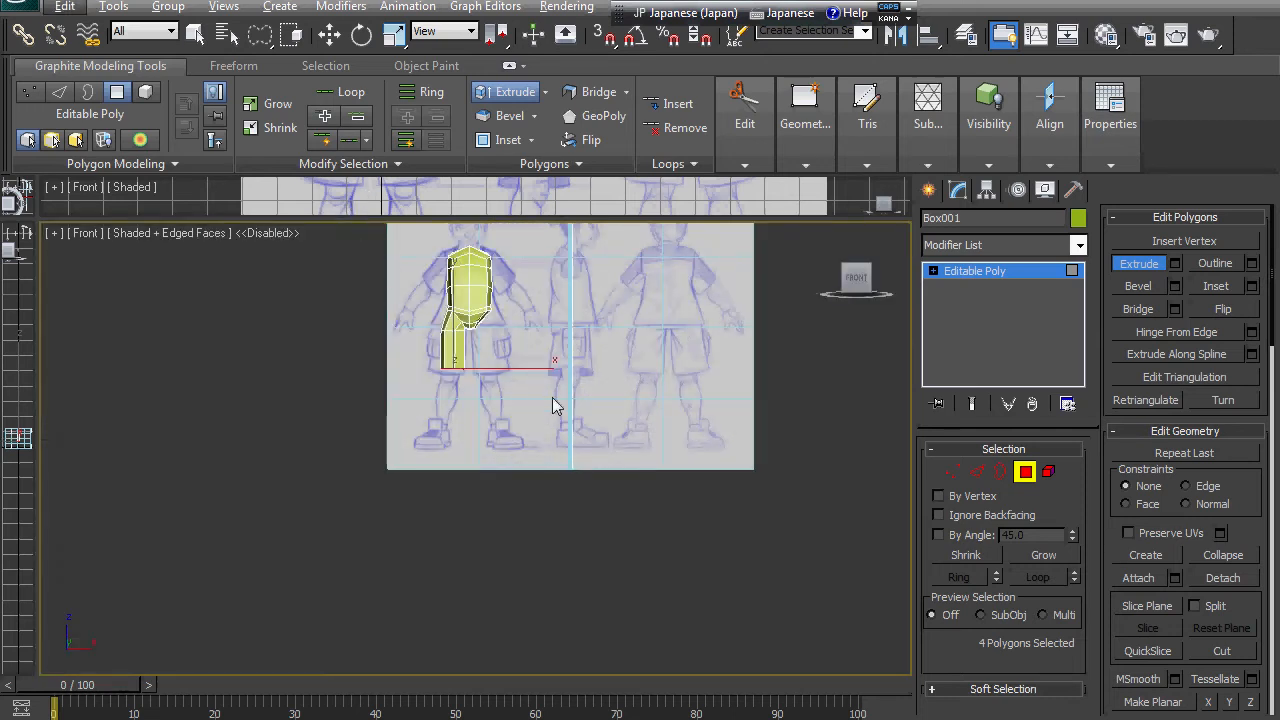
{"action": "scroll", "coordinate": [555, 405], "scroll_direction": "up", "scroll_amount": 10}
{"action": "middle_click_drag", "start_coordinate": [518, 350], "coordinate": [558, 467]}
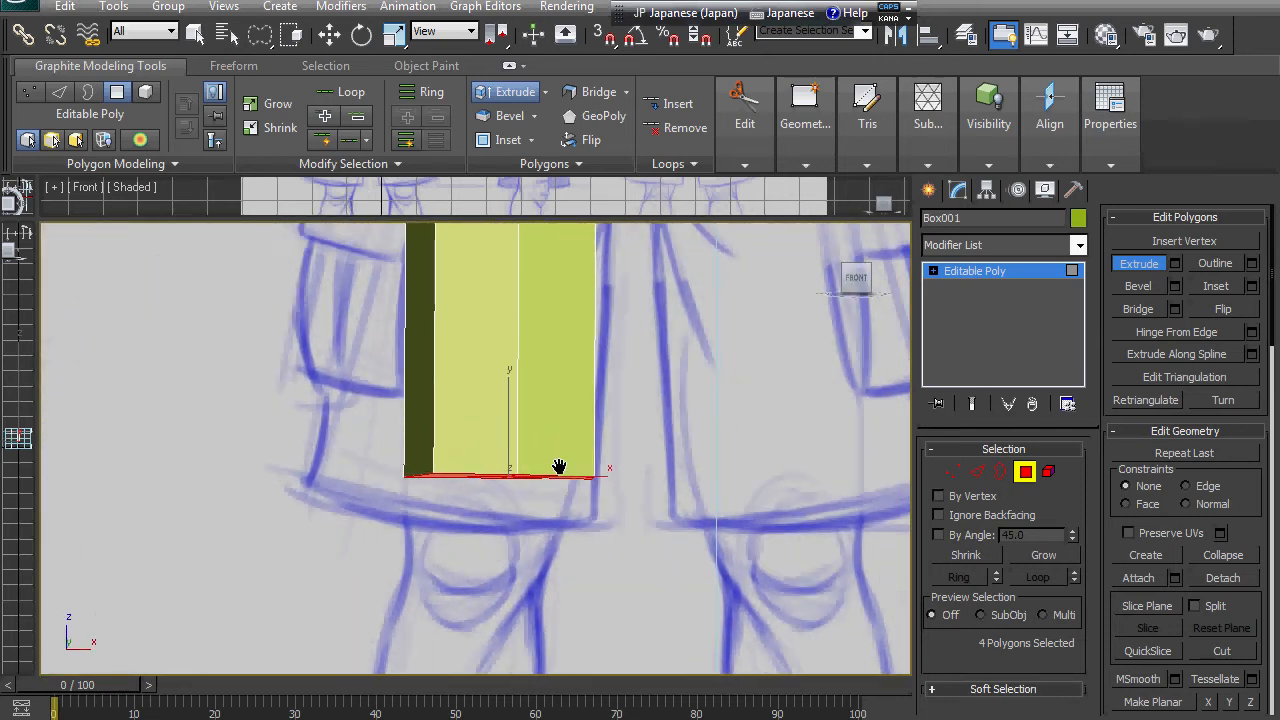
{"action": "key", "text": "w"}
{"action": "left_click_drag", "start_coordinate": [538, 453], "coordinate": [527, 488]}
{"action": "key", "text": "e"}
{"action": "key", "text": "r"}
{"action": "left_click_drag", "start_coordinate": [592, 514], "coordinate": [570, 500]}
{"action": "key", "text": "w"}
{"action": "key", "text": "e"}
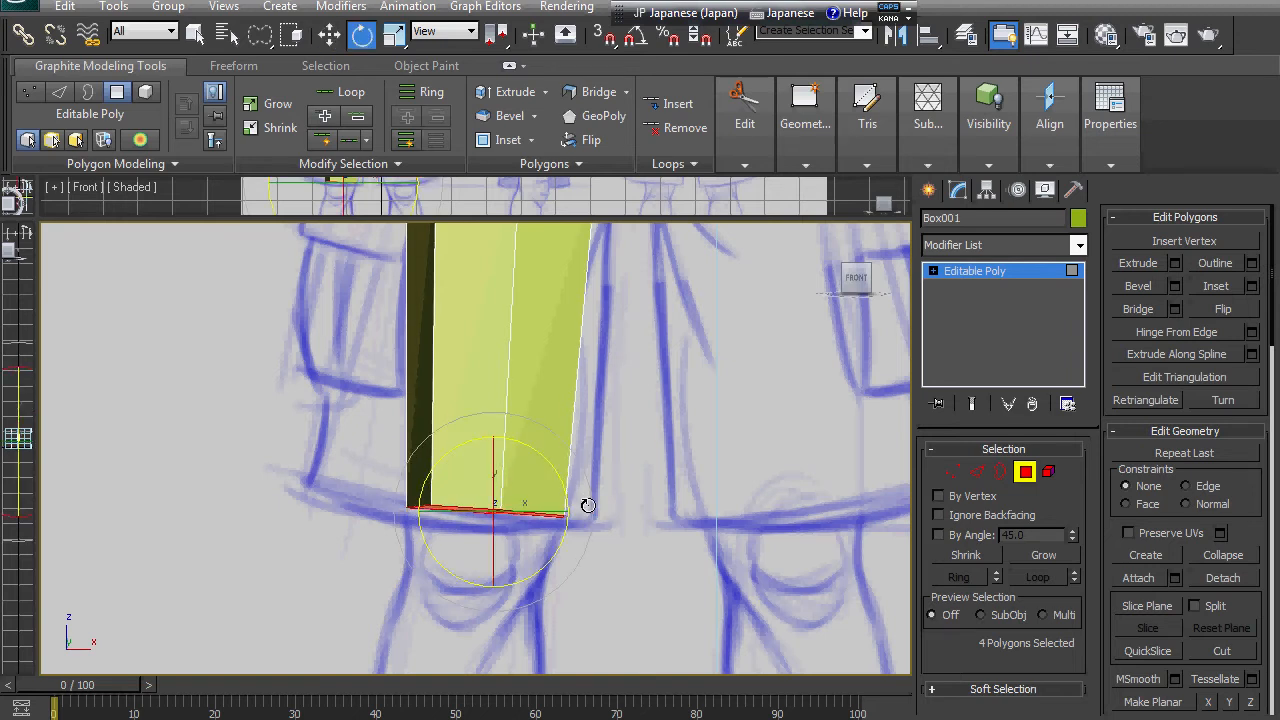
Reposition and narrow the leg's end polygons in the left view to fit the side reference sketch at the hem.
{"action": "middle_click_drag", "start_coordinate": [614, 521], "coordinate": [780, 560], "text": "alt"}
{"action": "left_click", "coordinate": [854, 282]}
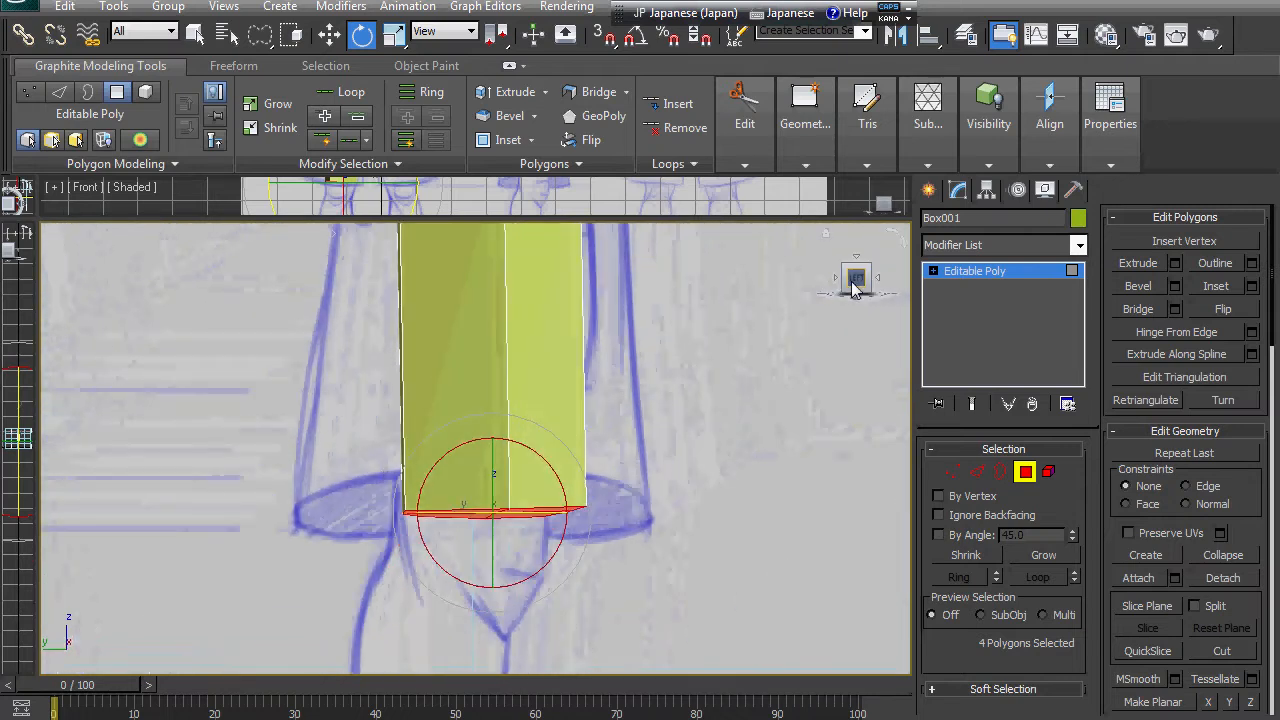
{"action": "key", "text": "l"}
{"action": "scroll", "coordinate": [617, 338], "scroll_direction": "up", "scroll_amount": 5}
{"action": "middle_click_drag", "start_coordinate": [619, 242], "coordinate": [619, 404]}
{"action": "scroll", "coordinate": [619, 404], "scroll_direction": "up", "scroll_amount": 5}
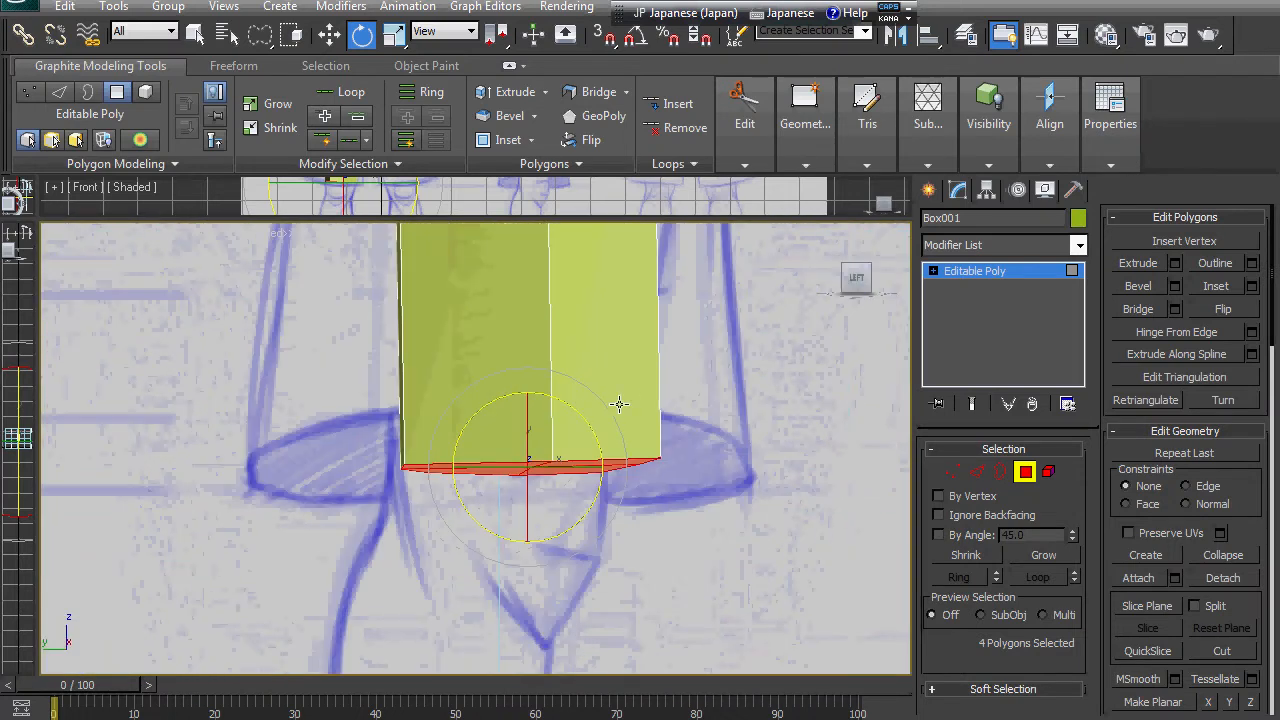
{"action": "key", "text": "w"}
{"action": "left_click_drag", "start_coordinate": [613, 467], "coordinate": [584, 467]}
{"action": "key", "text": "e"}
{"action": "key", "text": "r"}
{"action": "key", "text": "w"}
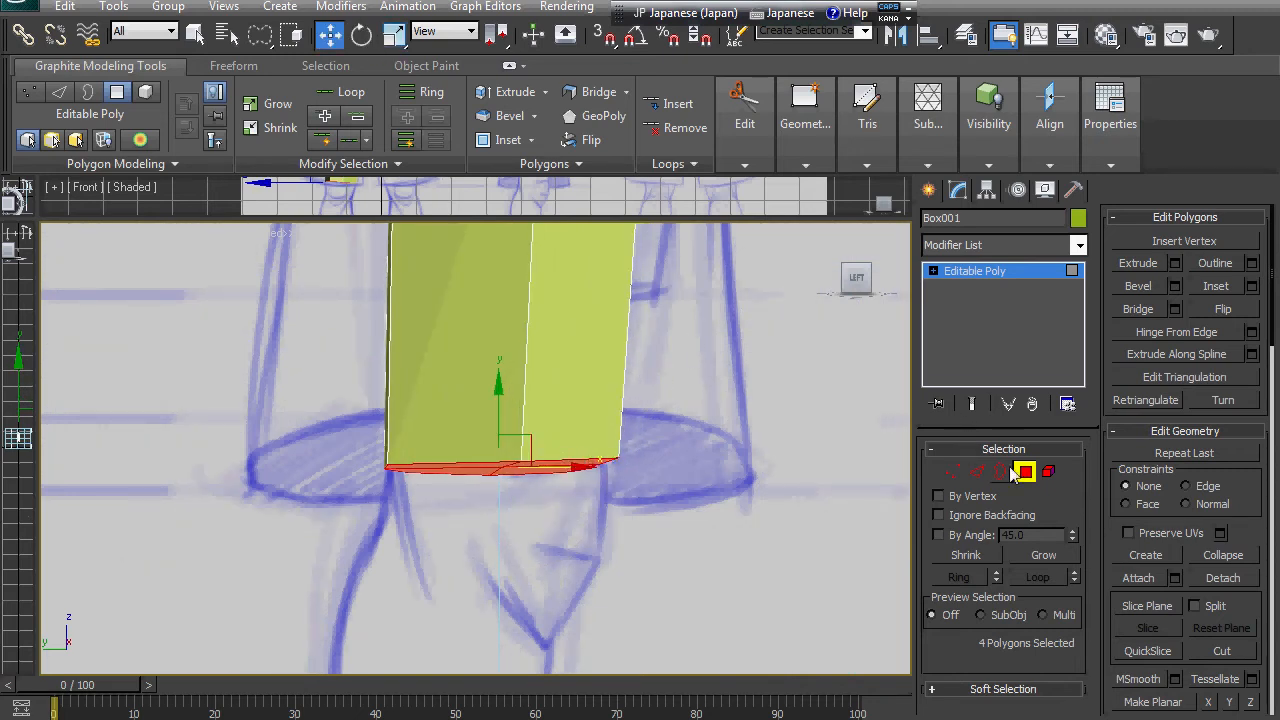
Extrude the leg's end polygons down to the knee, tilting and shifting the end to follow the leg in the side sketch.
{"action": "key", "text": "shift+e"}
{"action": "left_click_drag", "start_coordinate": [526, 463], "coordinate": [554, 286]}
{"action": "key", "text": "w"}
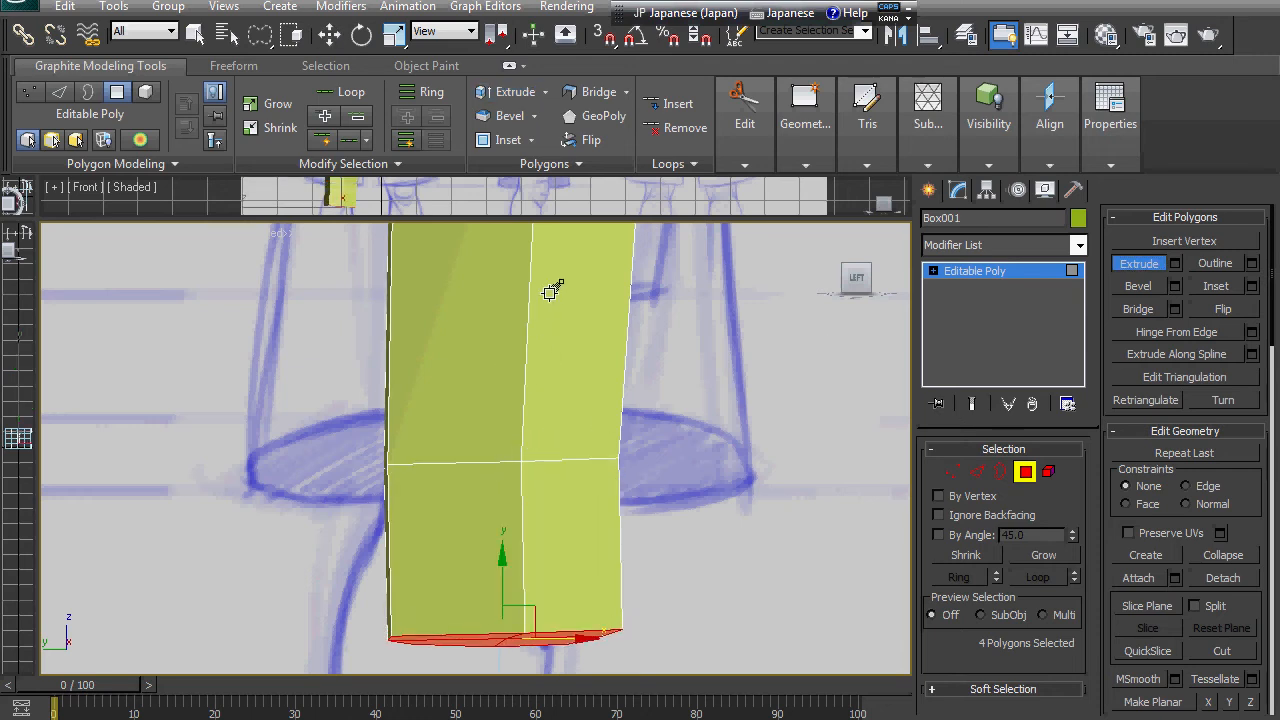
{"action": "left_click_drag", "start_coordinate": [523, 614], "coordinate": [491, 565]}
{"action": "key", "text": "e"}
{"action": "key", "text": "w"}
{"action": "key", "text": "e"}
{"action": "key", "text": "w"}
{"action": "key", "text": "e"}
{"action": "key", "text": "w"}
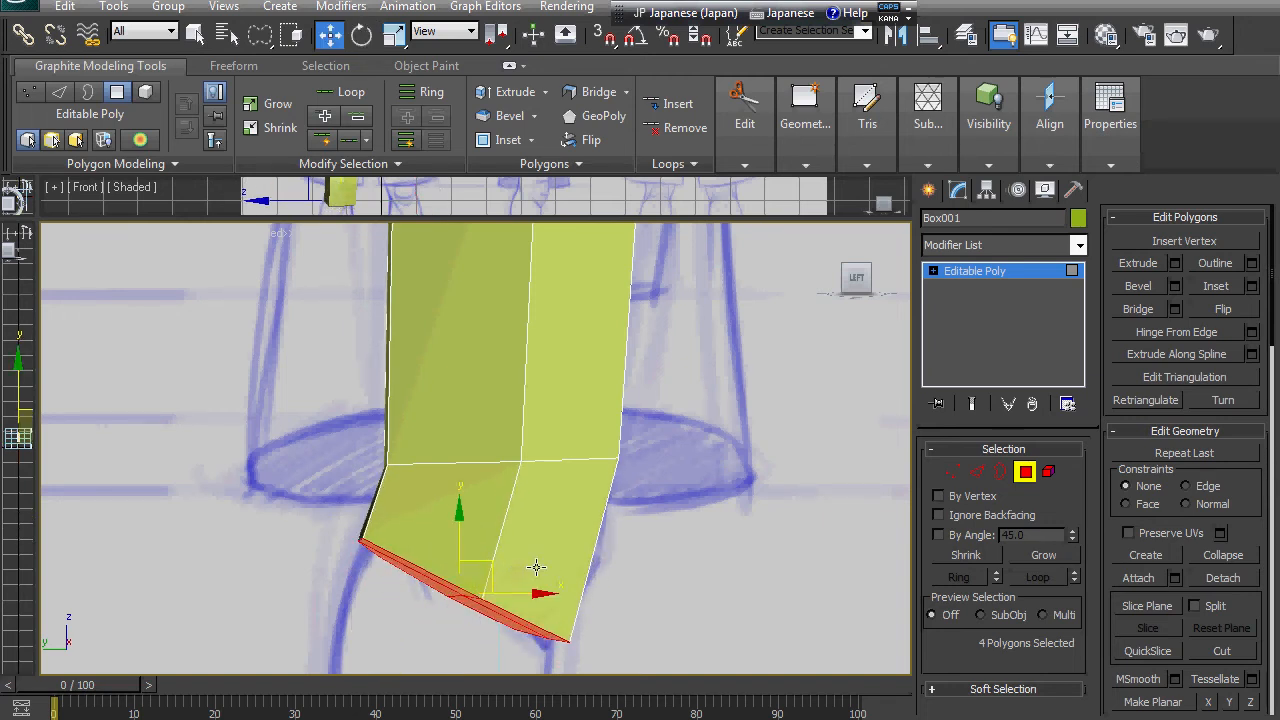
Adjust the inner corner vertices at the top of the leg and the adjoining crotch vertex to round the leg's upper end.
{"action": "middle_click_drag", "start_coordinate": [662, 564], "coordinate": [660, 582], "text": "alt"}
{"action": "mouse_move", "coordinate": [660, 582]}
{"action": "middle_mouse_down"}
{"action": "mouse_move", "coordinate": [671, 477]}
{"action": "mouse_move", "coordinate": [661, 541]}
{"action": "mouse_move", "coordinate": [678, 520]}
{"action": "mouse_move", "coordinate": [645, 572]}
{"action": "mouse_move", "coordinate": [466, 548]}
{"action": "middle_mouse_up"}
{"action": "left_click", "coordinate": [1137, 263]}
{"action": "left_click", "coordinate": [675, 523]}
{"action": "scroll", "coordinate": [518, 430], "scroll_direction": "down", "scroll_amount": 4}
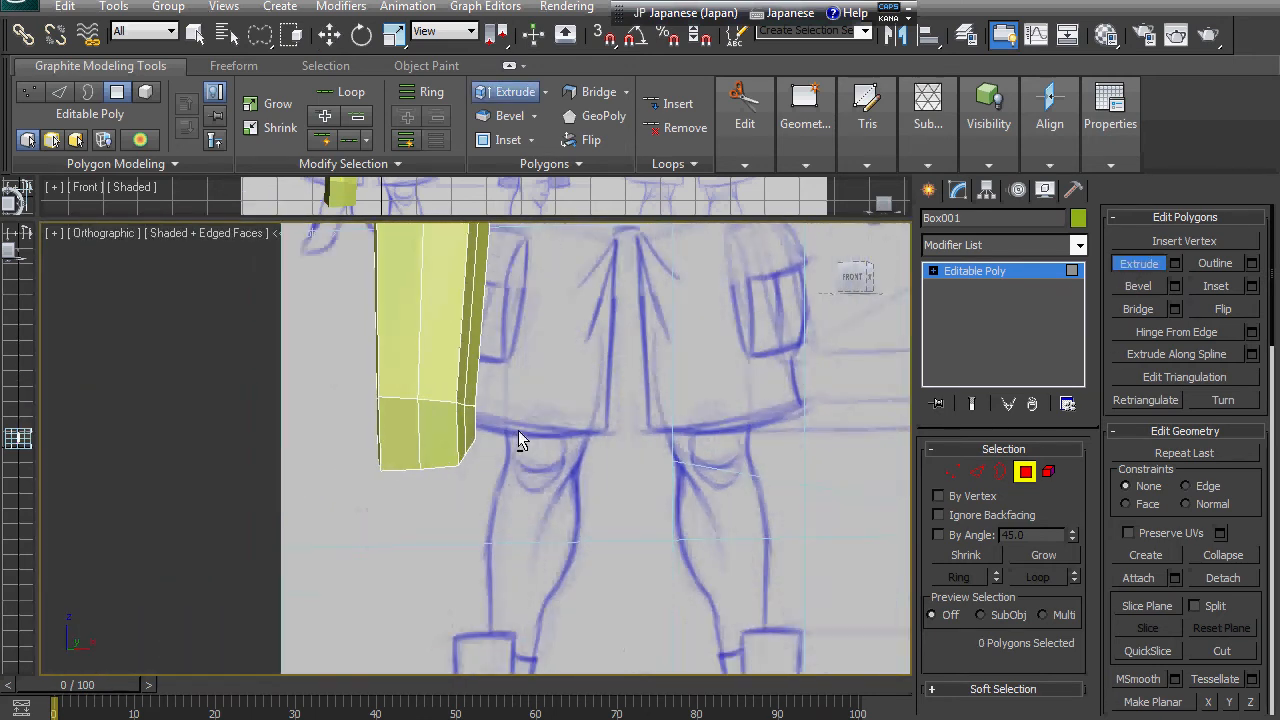
{"action": "scroll", "coordinate": [518, 430], "scroll_direction": "up", "scroll_amount": 8}
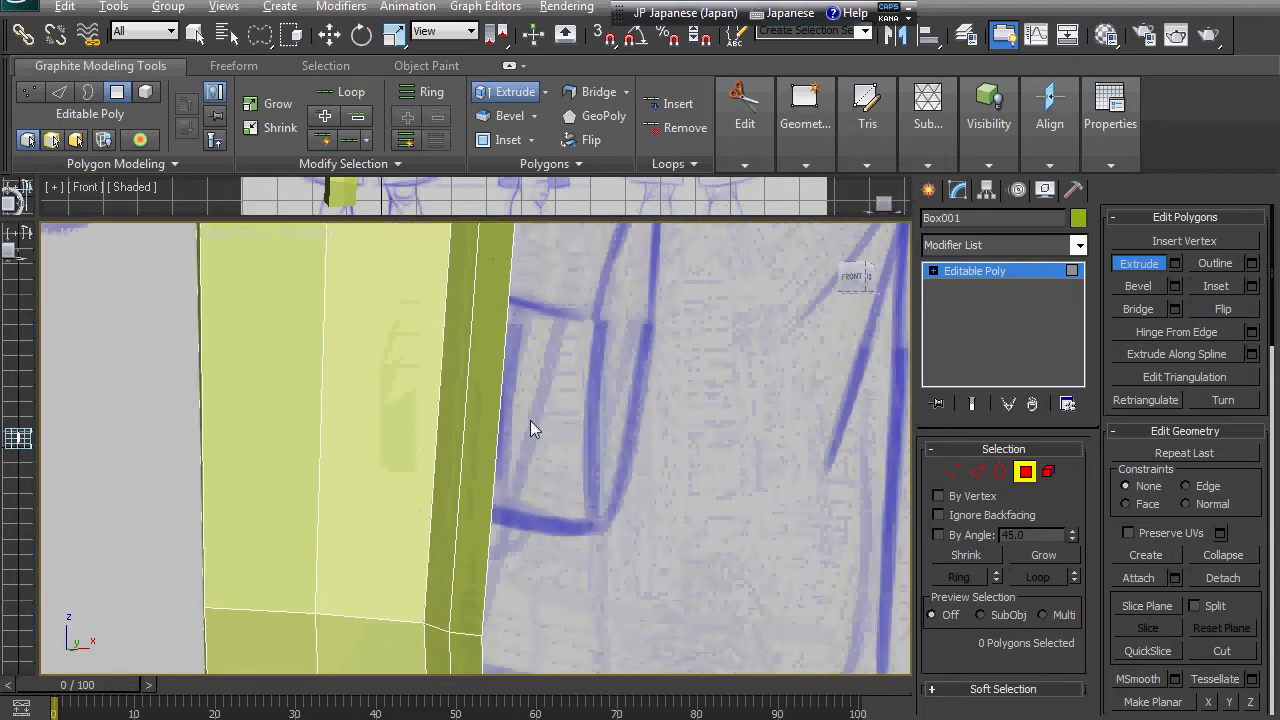
{"action": "mouse_move", "coordinate": [530, 420]}
{"action": "middle_mouse_down", "text": "alt"}
{"action": "mouse_move", "coordinate": [537, 437]}
{"action": "mouse_move", "coordinate": [520, 411]}
{"action": "middle_mouse_up", "text": "alt"}
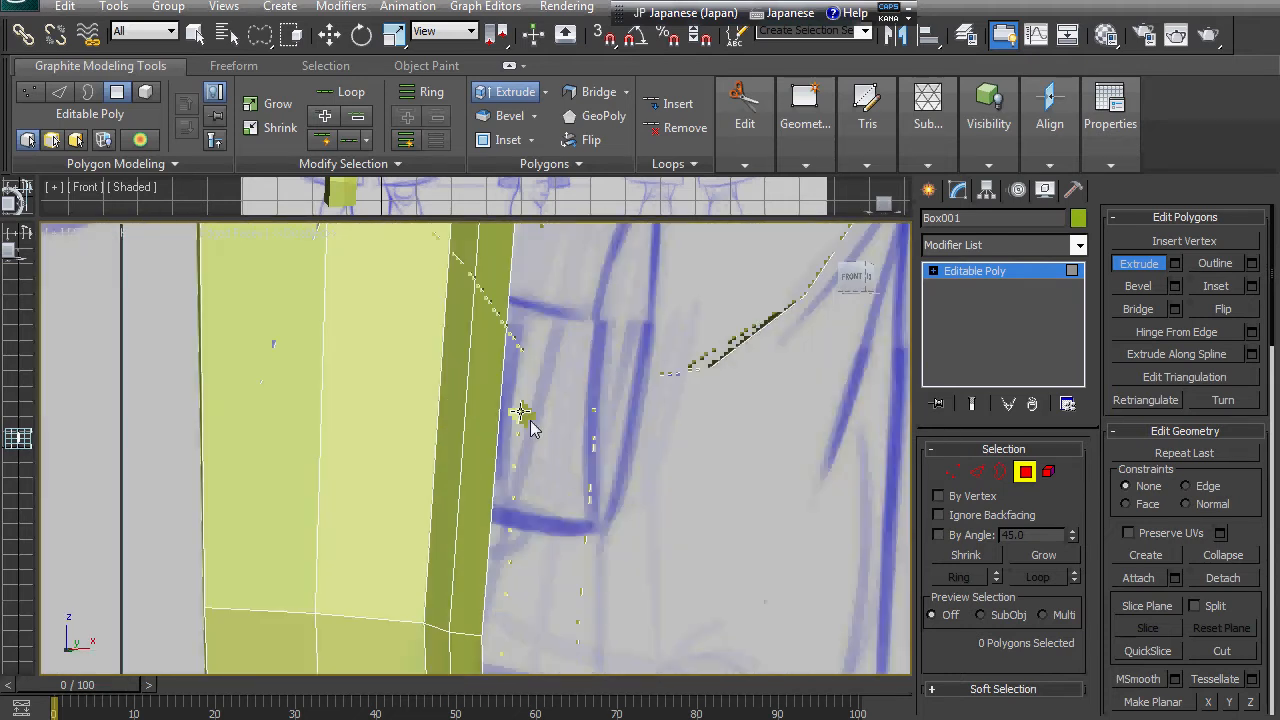
{"action": "left_click", "coordinate": [530, 428]}
{"action": "key", "text": "1"}
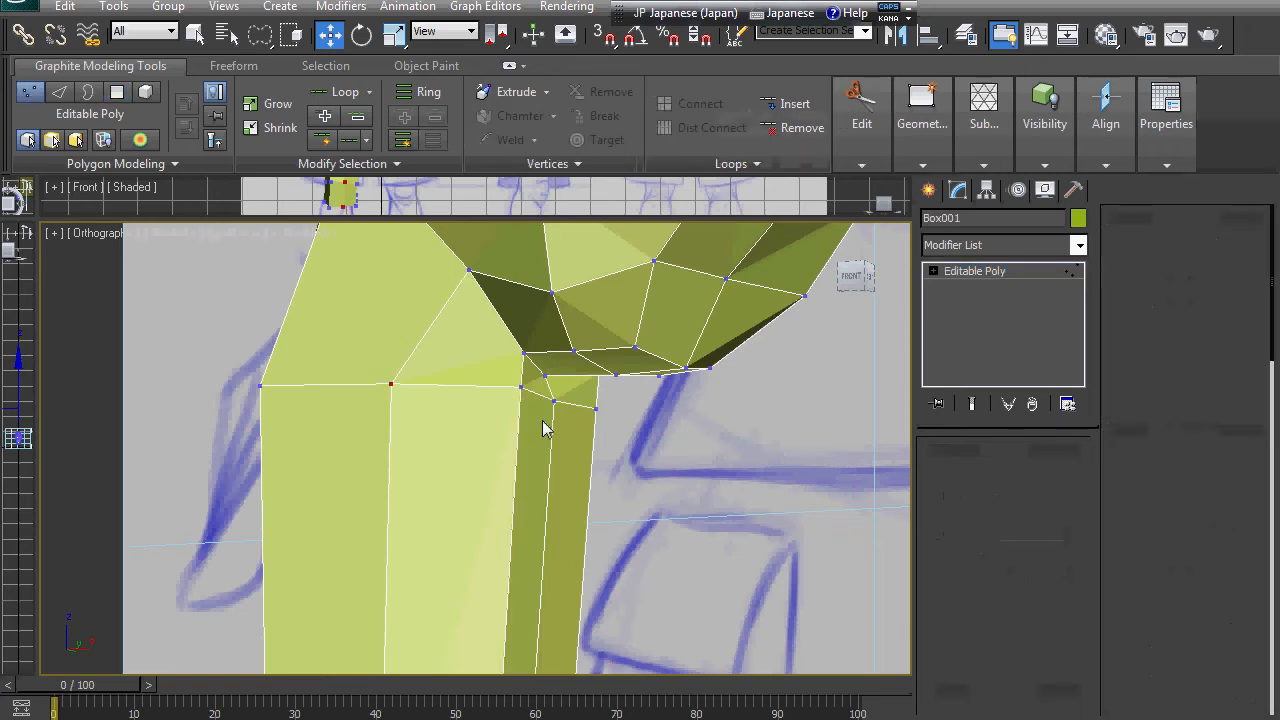
{"action": "left_click", "coordinate": [529, 400]}
{"action": "mouse_move", "coordinate": [578, 474]}
{"action": "middle_mouse_down", "text": "alt"}
{"action": "mouse_move", "coordinate": [594, 471]}
{"action": "mouse_move", "coordinate": [572, 468]}
{"action": "middle_mouse_up", "text": "alt"}
{"action": "left_click_drag", "start_coordinate": [584, 410], "coordinate": [613, 403], "text": "ctrl"}
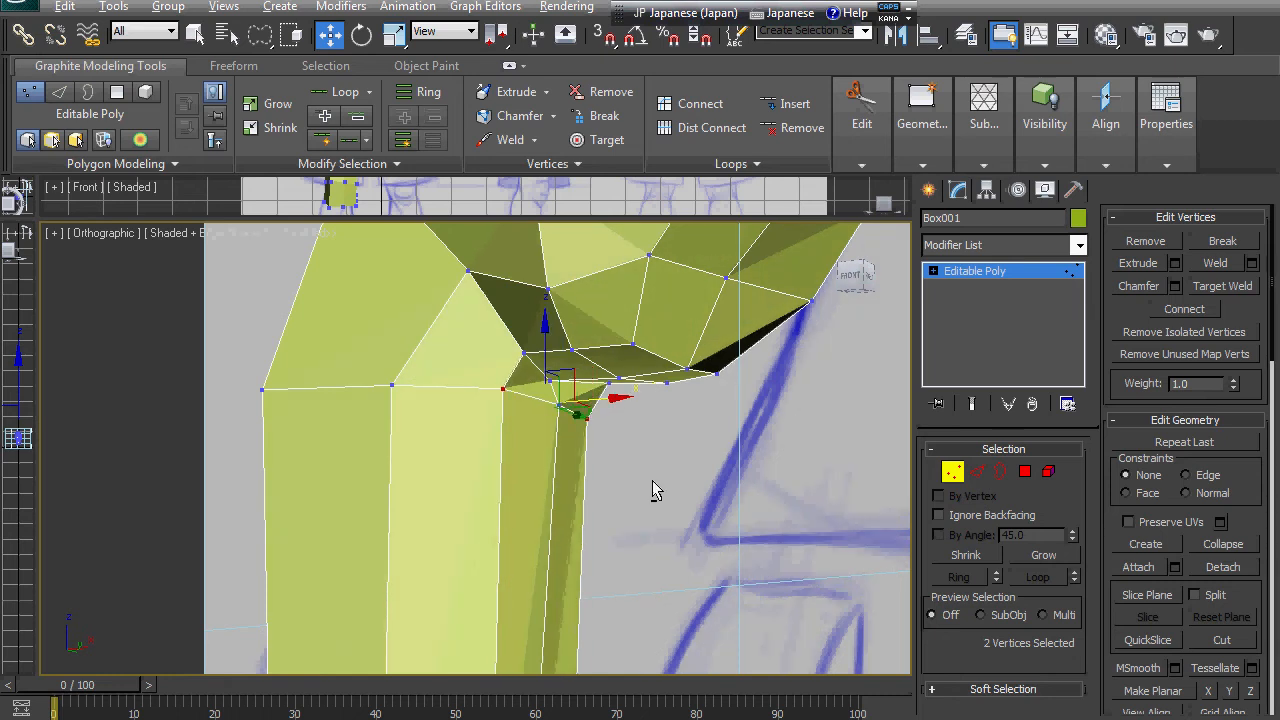
{"action": "middle_click_drag", "start_coordinate": [652, 490], "coordinate": [514, 503], "text": "alt"}
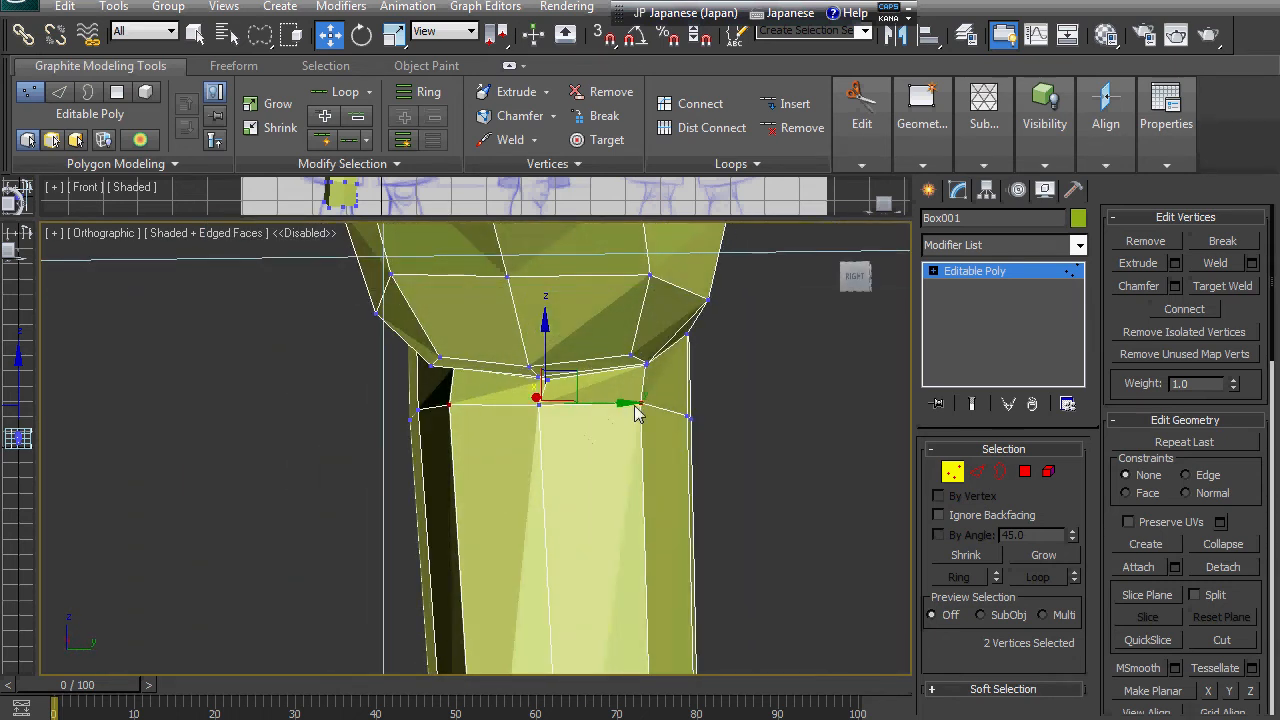
{"action": "left_click_drag", "start_coordinate": [634, 405], "coordinate": [640, 403]}
{"action": "middle_click_drag", "start_coordinate": [640, 422], "coordinate": [750, 445], "text": "alt"}
{"action": "left_click_drag", "start_coordinate": [611, 367], "coordinate": [634, 364]}
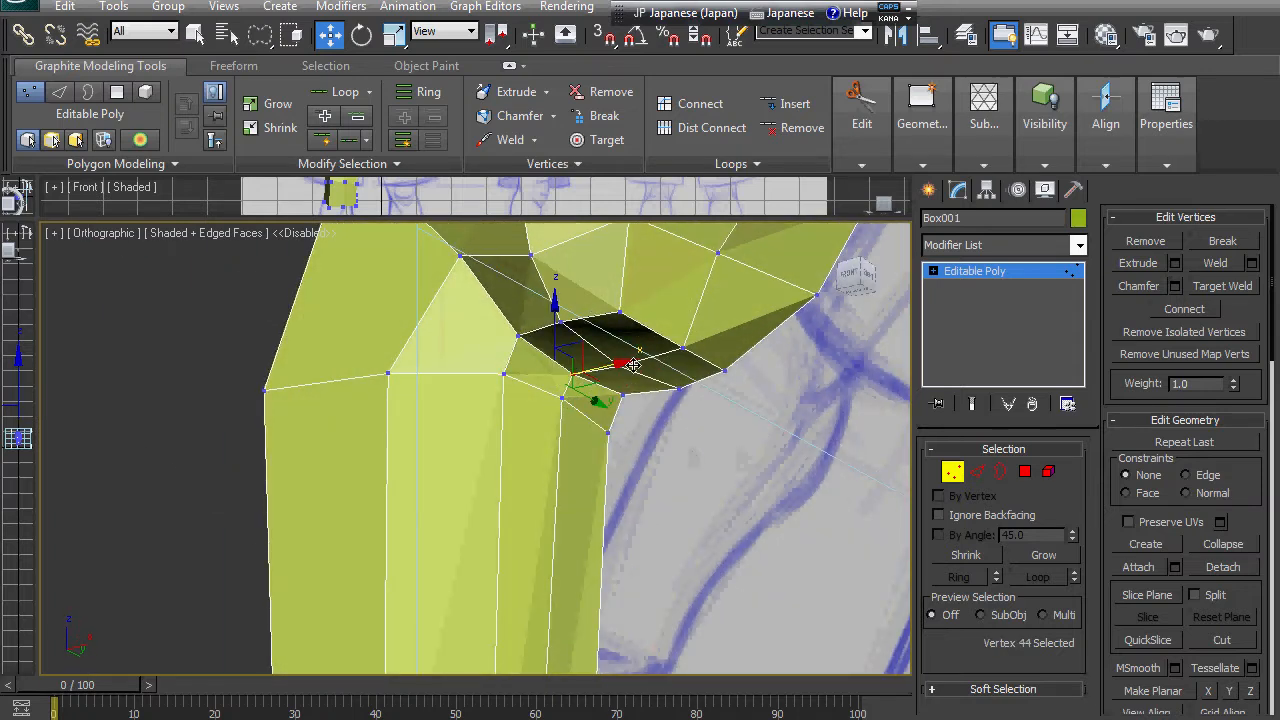
Move the inner front and inner back corner vertex pairs of the knee section slightly toward the leg's centre.
{"action": "mouse_move", "coordinate": [636, 365]}
{"action": "middle_mouse_down", "text": "alt"}
{"action": "mouse_move", "coordinate": [752, 482]}
{"action": "mouse_move", "coordinate": [369, 538]}
{"action": "mouse_move", "coordinate": [440, 506]}
{"action": "mouse_move", "coordinate": [749, 511]}
{"action": "mouse_move", "coordinate": [728, 530]}
{"action": "mouse_move", "coordinate": [666, 516]}
{"action": "mouse_move", "coordinate": [654, 569]}
{"action": "mouse_move", "coordinate": [666, 519]}
{"action": "mouse_move", "coordinate": [594, 474]}
{"action": "mouse_move", "coordinate": [526, 547]}
{"action": "mouse_move", "coordinate": [545, 602]}
{"action": "mouse_move", "coordinate": [578, 585]}
{"action": "middle_mouse_up", "text": "alt"}
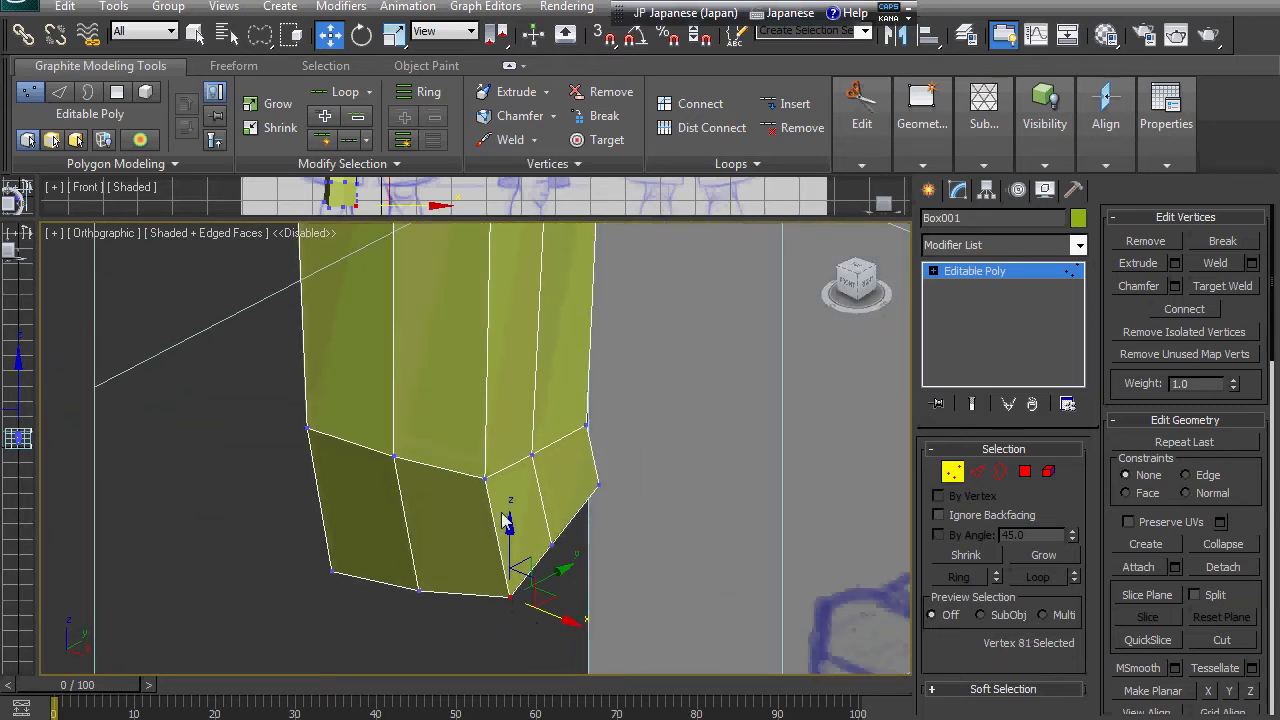
{"action": "left_click_drag", "start_coordinate": [501, 476], "coordinate": [500, 501], "text": "ctrl"}
{"action": "mouse_move", "coordinate": [546, 556]}
{"action": "left_mouse_down"}
{"action": "mouse_move", "coordinate": [534, 552]}
{"action": "mouse_move", "coordinate": [541, 507]}
{"action": "left_mouse_up"}
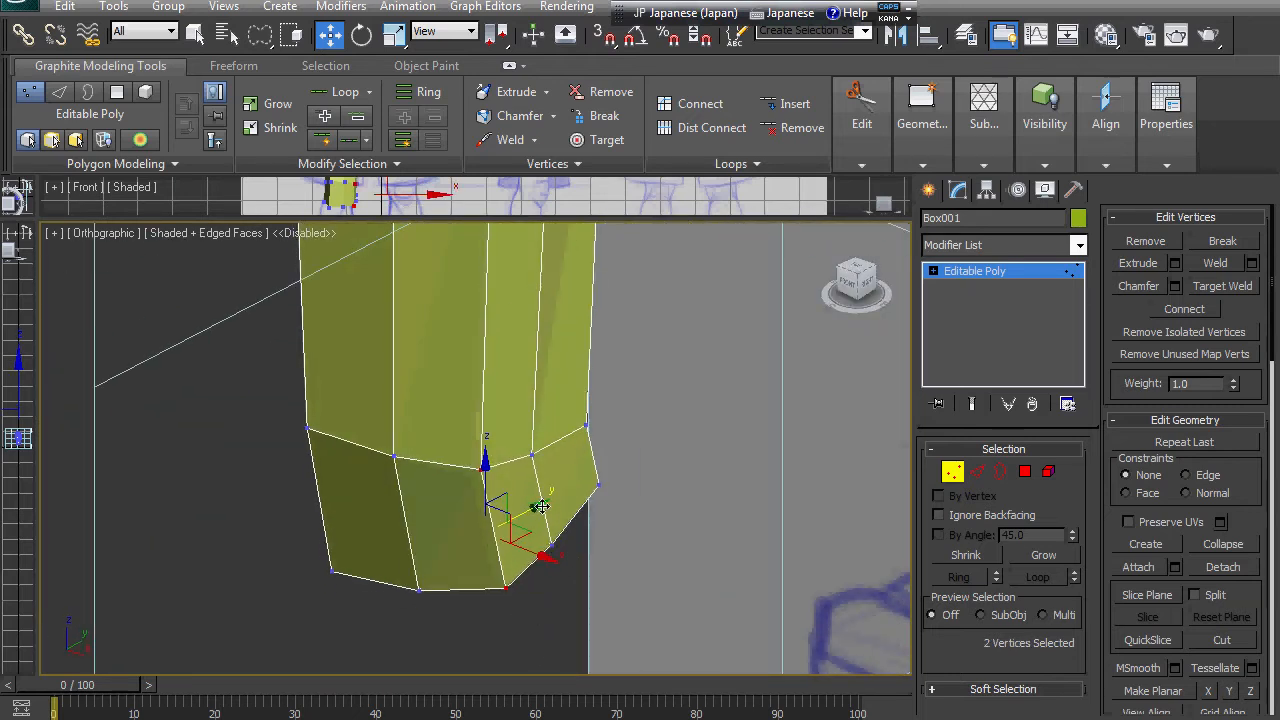
{"action": "middle_click_drag", "start_coordinate": [600, 537], "coordinate": [657, 618], "text": "alt"}
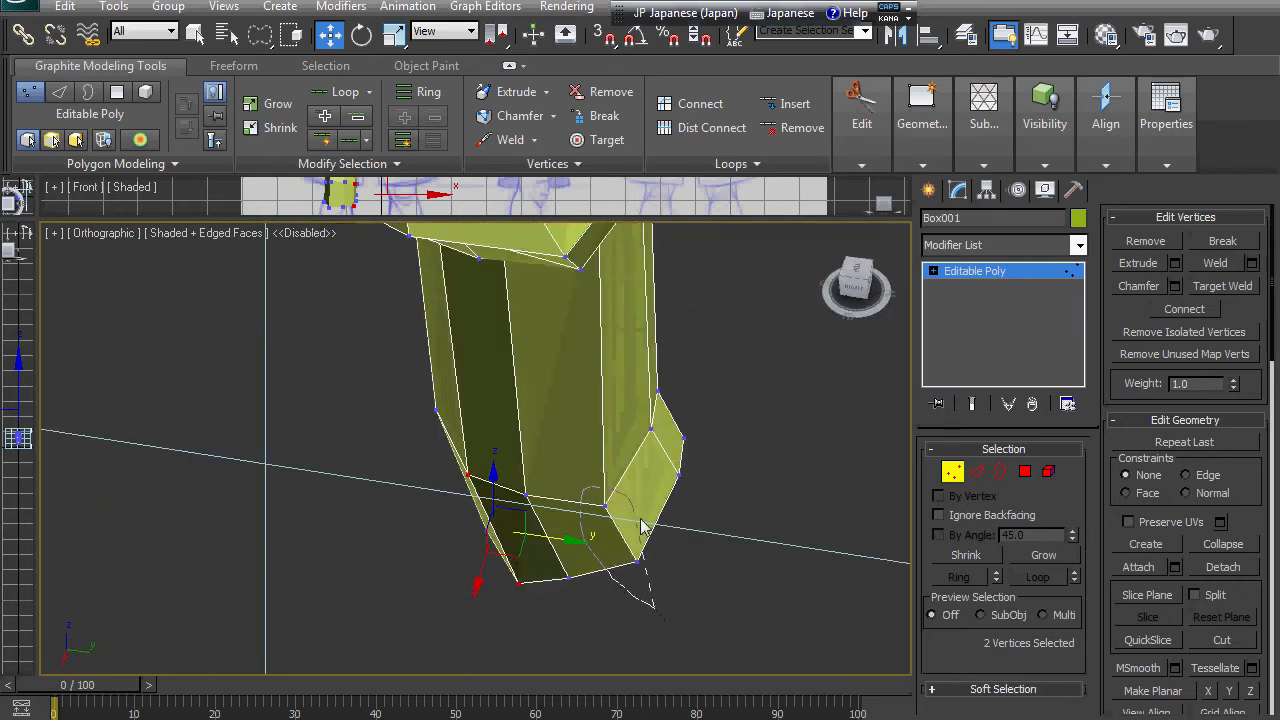
{"action": "left_click_drag", "start_coordinate": [642, 527], "coordinate": [603, 578]}
{"action": "left_click_drag", "start_coordinate": [699, 526], "coordinate": [694, 526]}
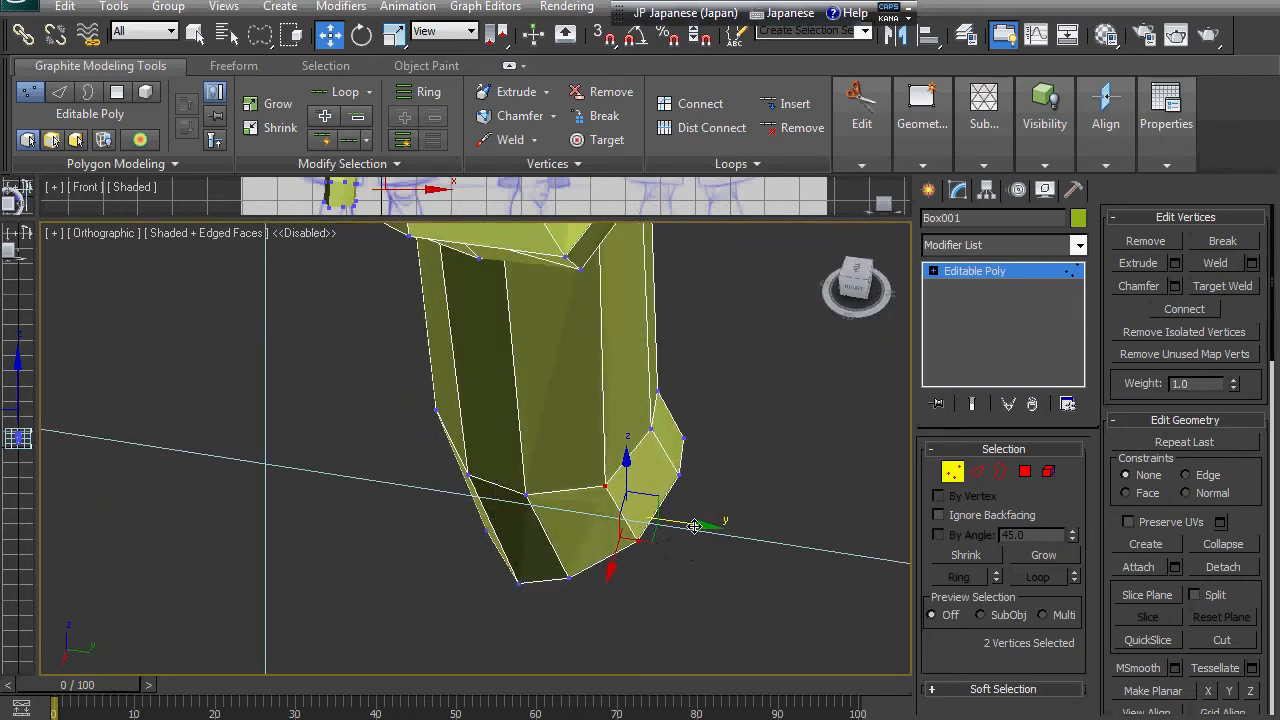
Move the outer back corner vertex pair of the knee section outward, checking the shape from the side and back.
{"action": "middle_click_drag", "start_coordinate": [743, 502], "coordinate": [566, 530], "text": "alt"}
{"action": "left_click_drag", "start_coordinate": [557, 505], "coordinate": [618, 527]}
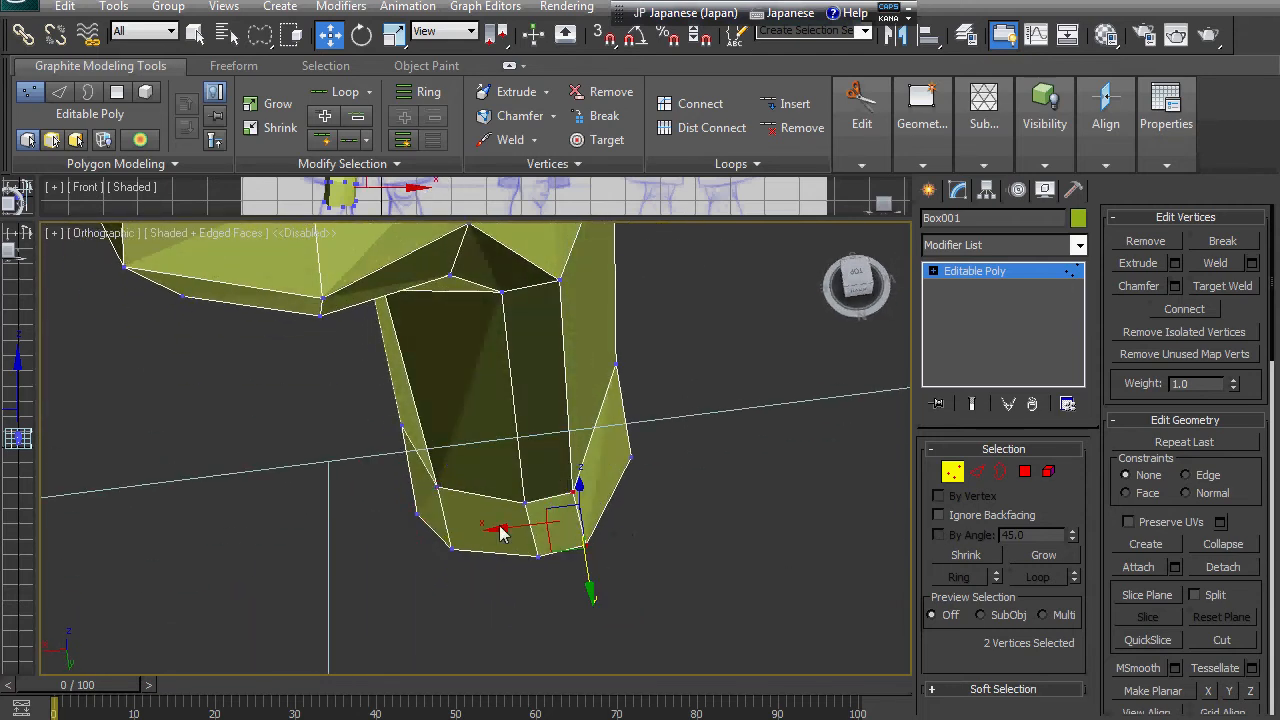
{"action": "left_click_drag", "start_coordinate": [501, 533], "coordinate": [626, 561]}
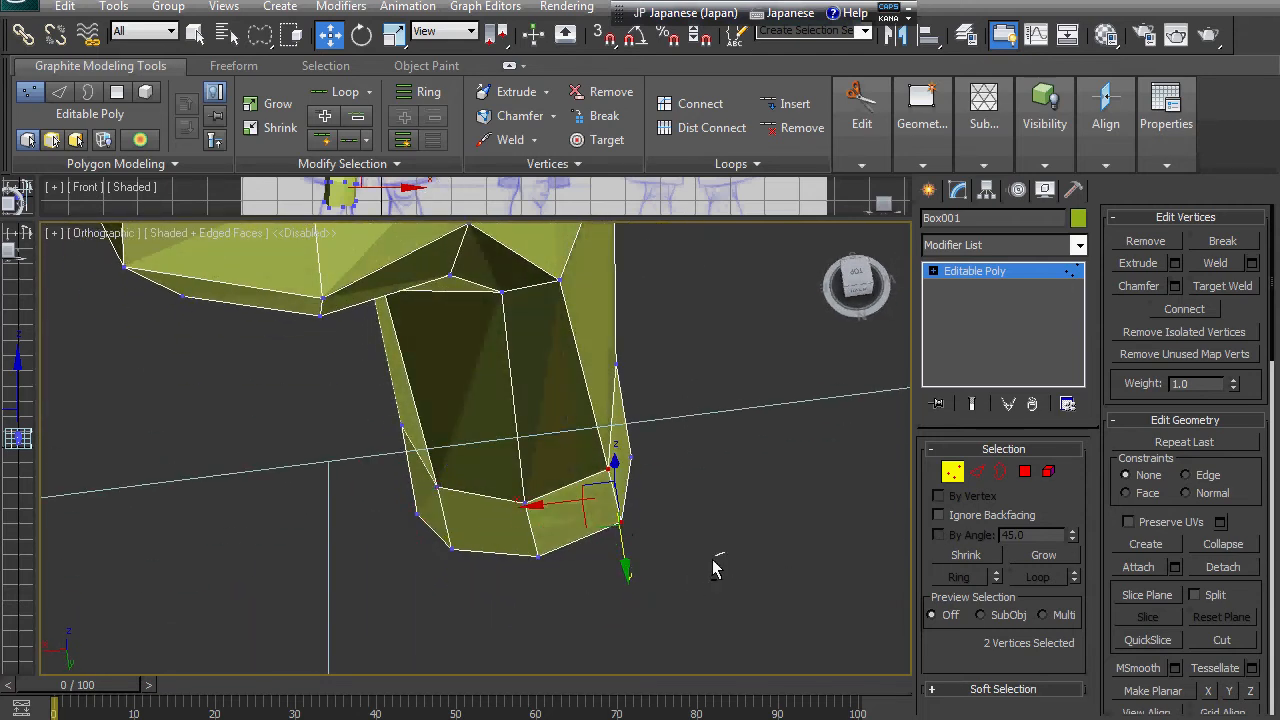
{"action": "middle_click_drag", "start_coordinate": [885, 522], "coordinate": [487, 429]}
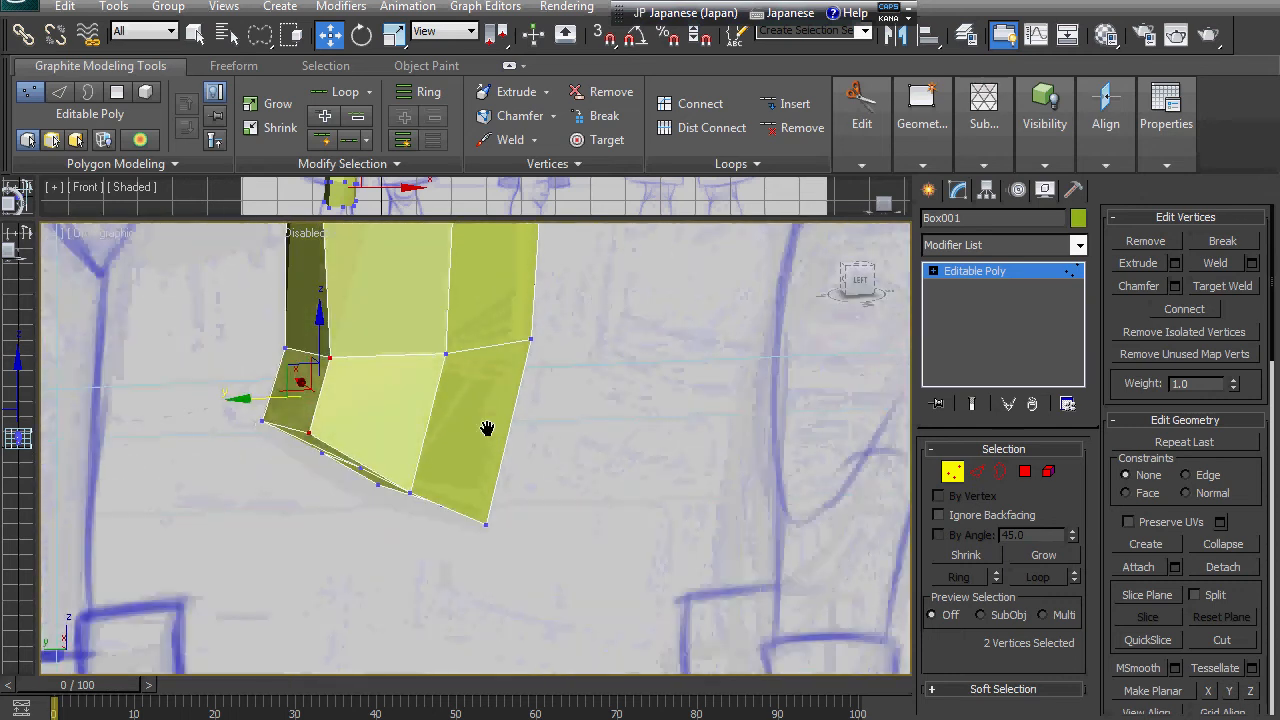
{"action": "middle_click_drag", "start_coordinate": [253, 400], "coordinate": [489, 443], "text": "alt"}
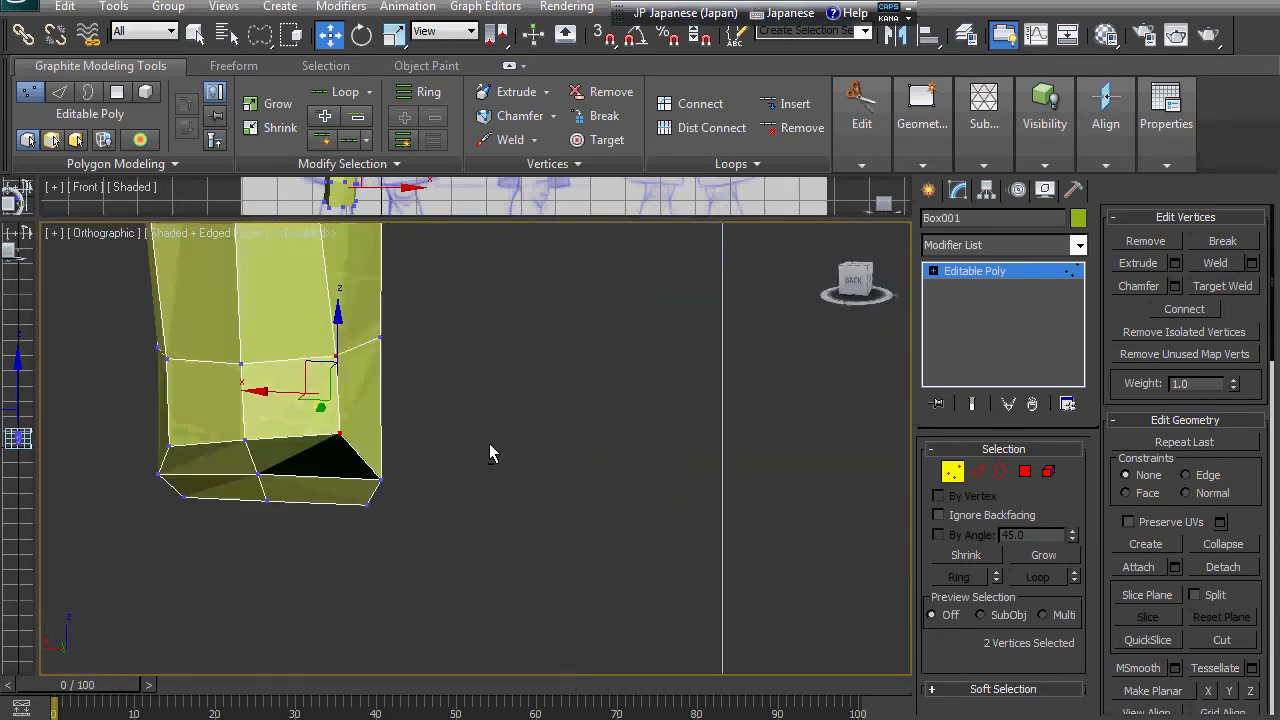
{"action": "middle_click_drag", "start_coordinate": [391, 403], "coordinate": [314, 442], "text": "alt"}
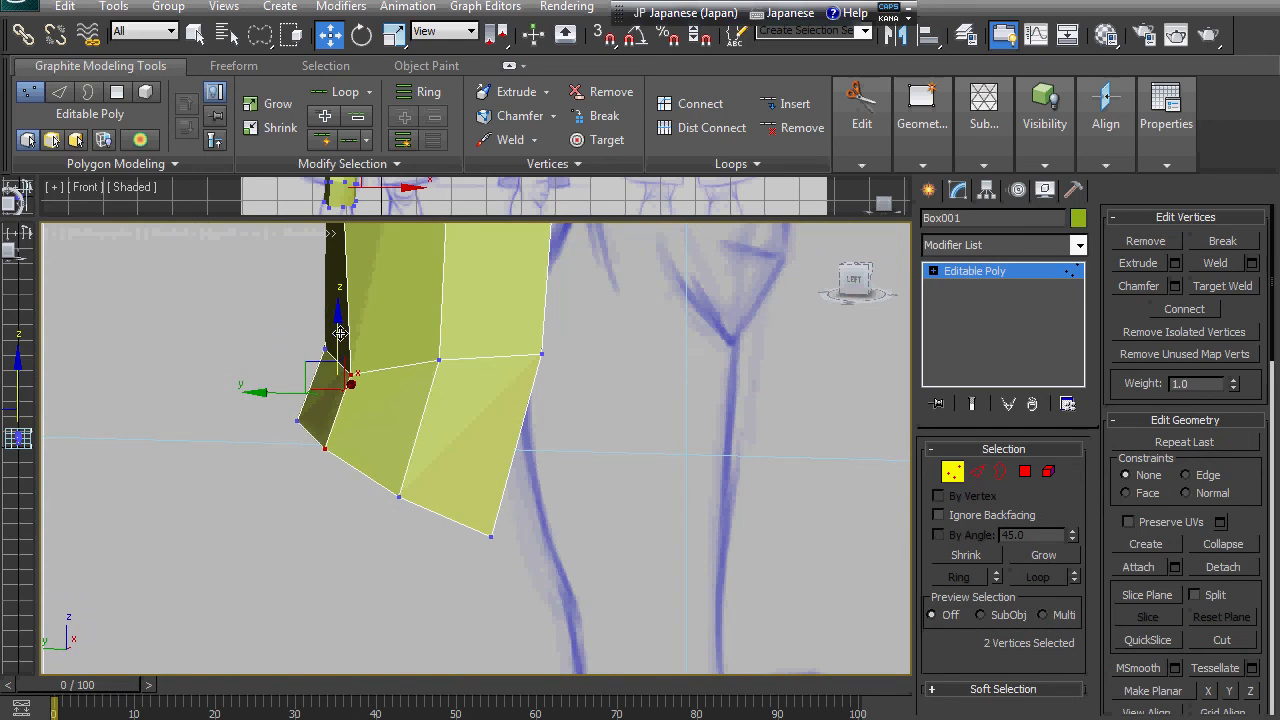